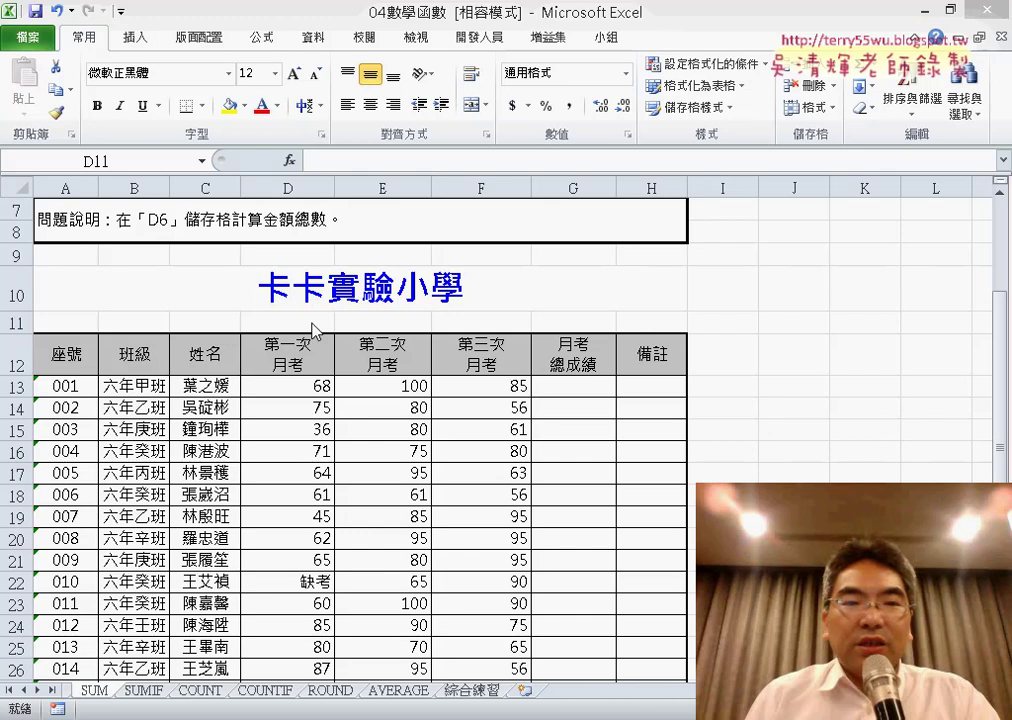
# Enter 30% in D11, fill it across to F11, then change F11 to 40%.
pyautogui.click(328, 322)
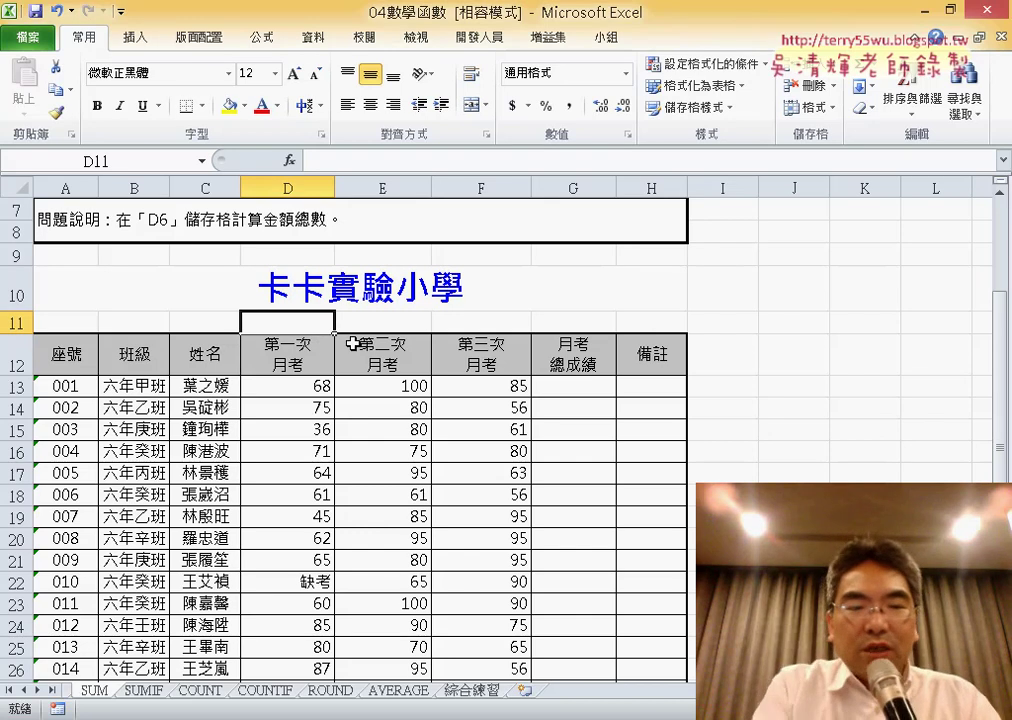
pyautogui.write('30')
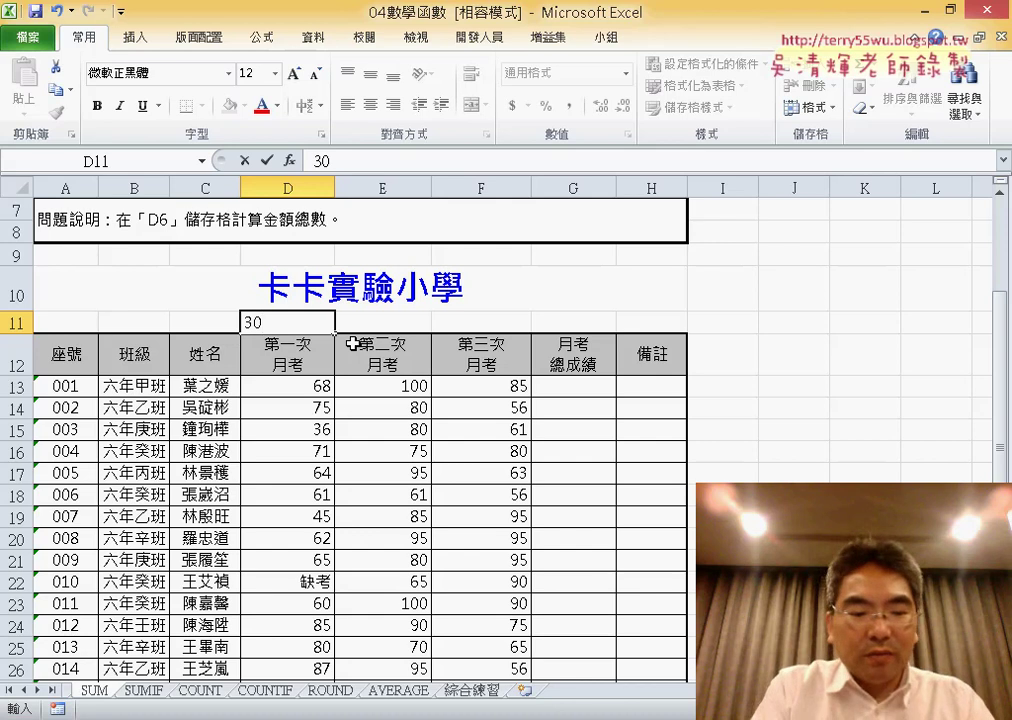
pyautogui.press('Return')
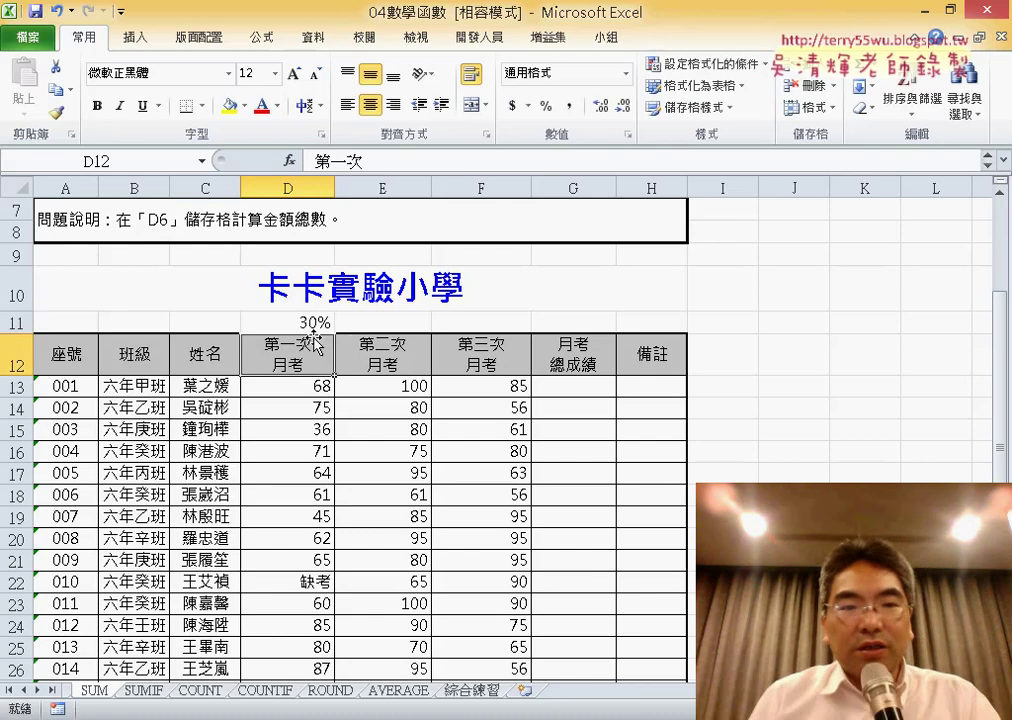
pyautogui.click(329, 324)
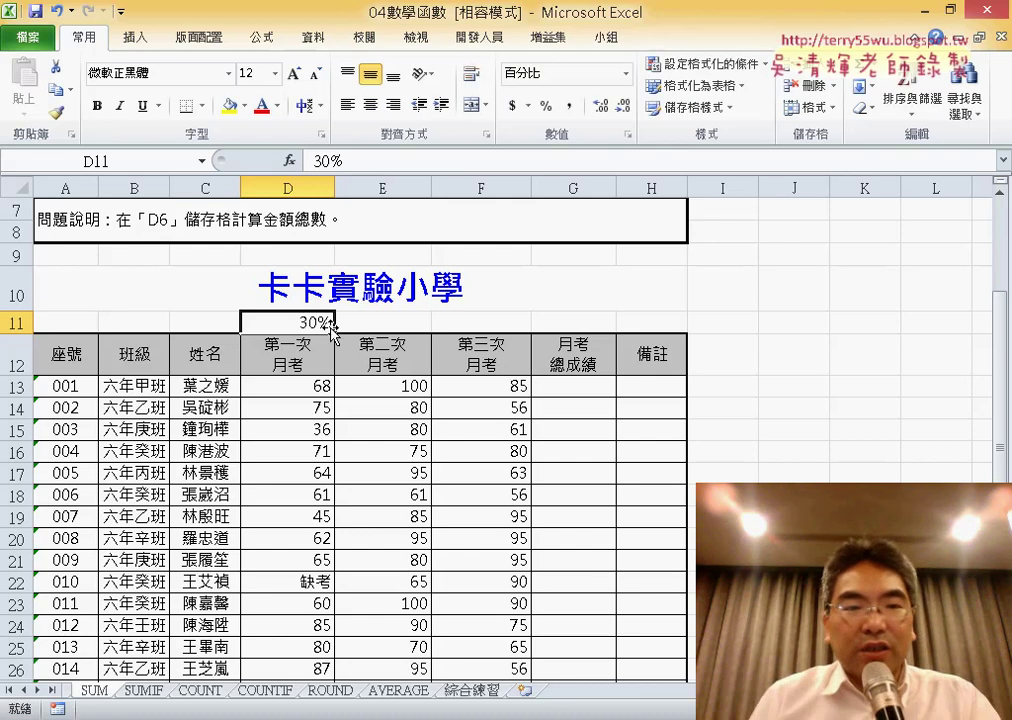
pyautogui.moveTo(337, 330); pyautogui.dragTo(501, 329)
pyautogui.doubleClick(484, 326)
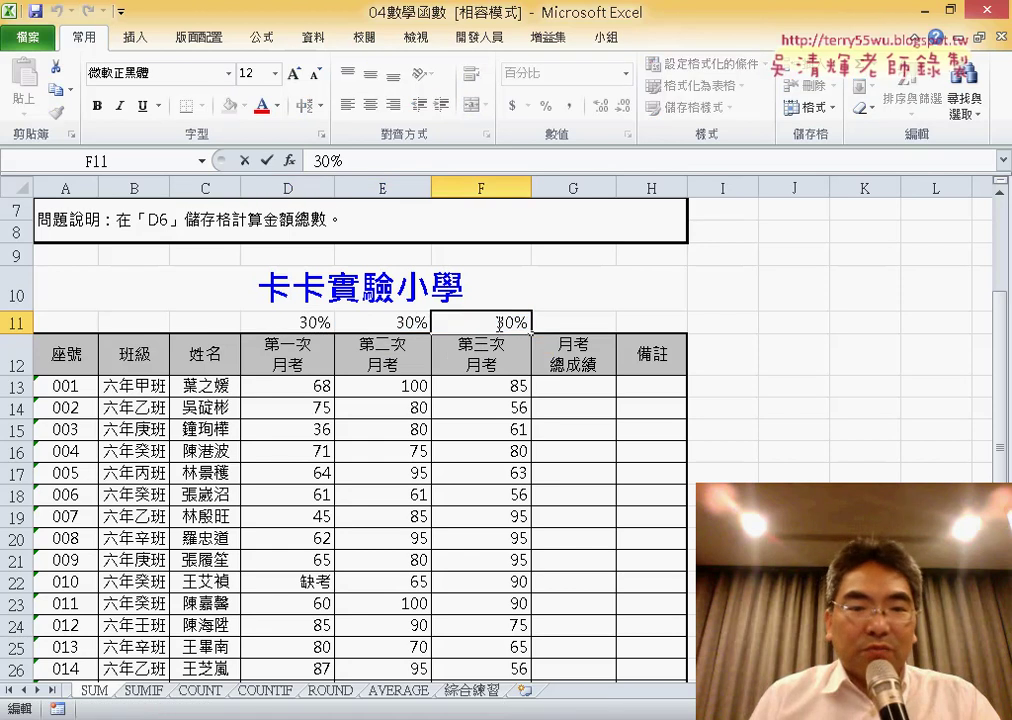
pyautogui.doubleClick(506, 323)
pyautogui.write('4')
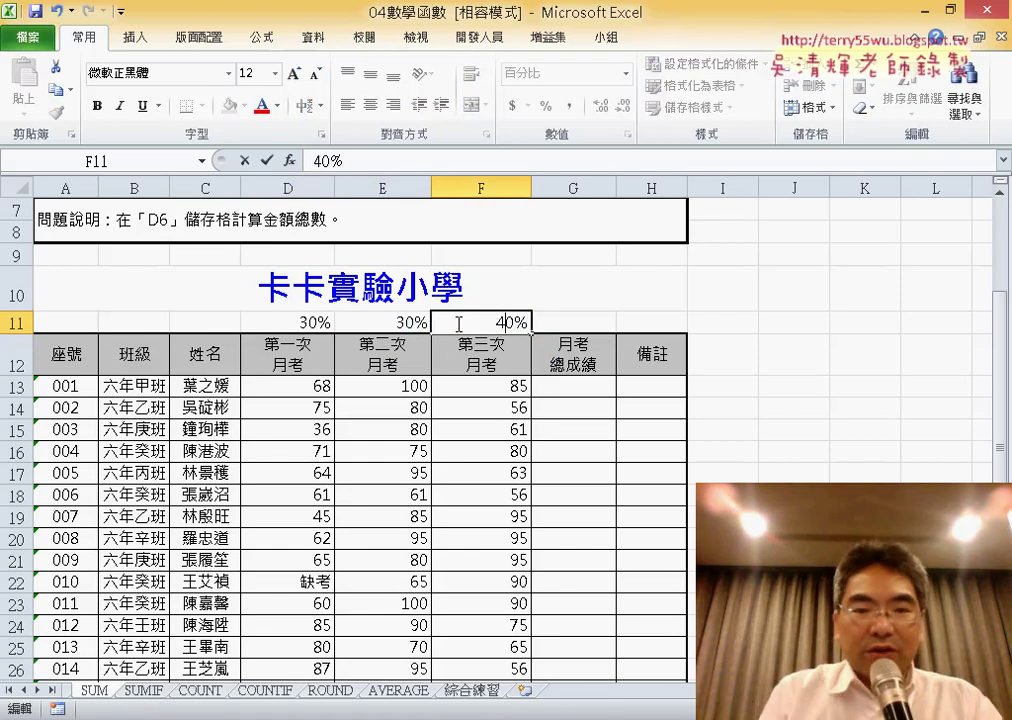
pyautogui.press('Return')
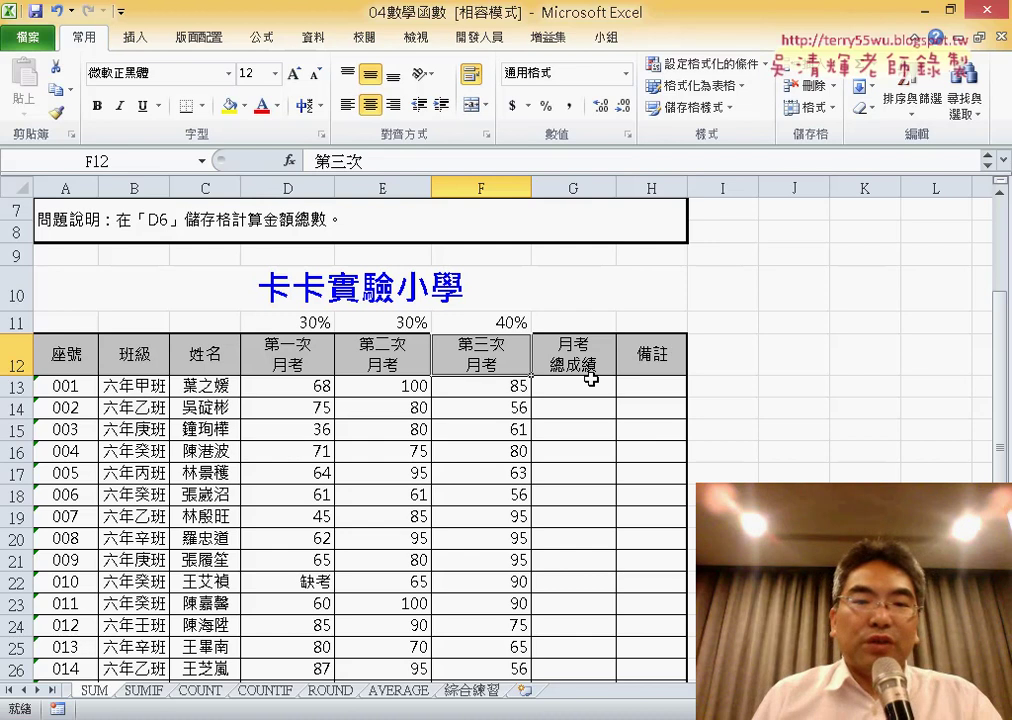
pyautogui.click(594, 384)
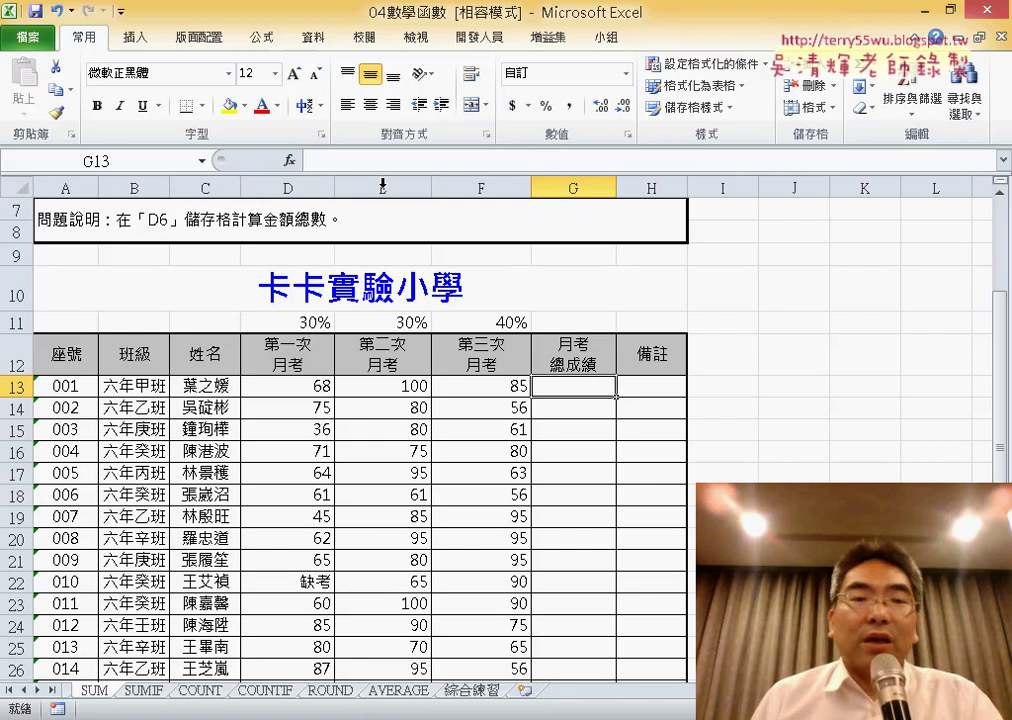
# Start G13's formula with the first weighted term, =D13*D11+.
pyautogui.click(357, 158)
pyautogui.write('=')
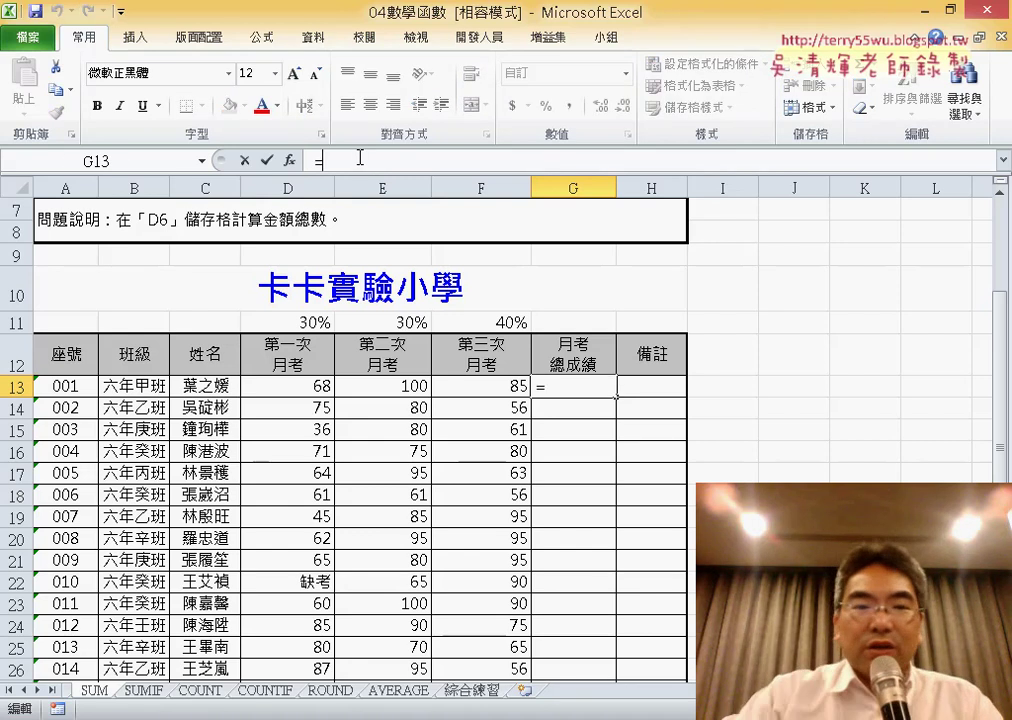
pyautogui.click(297, 387)
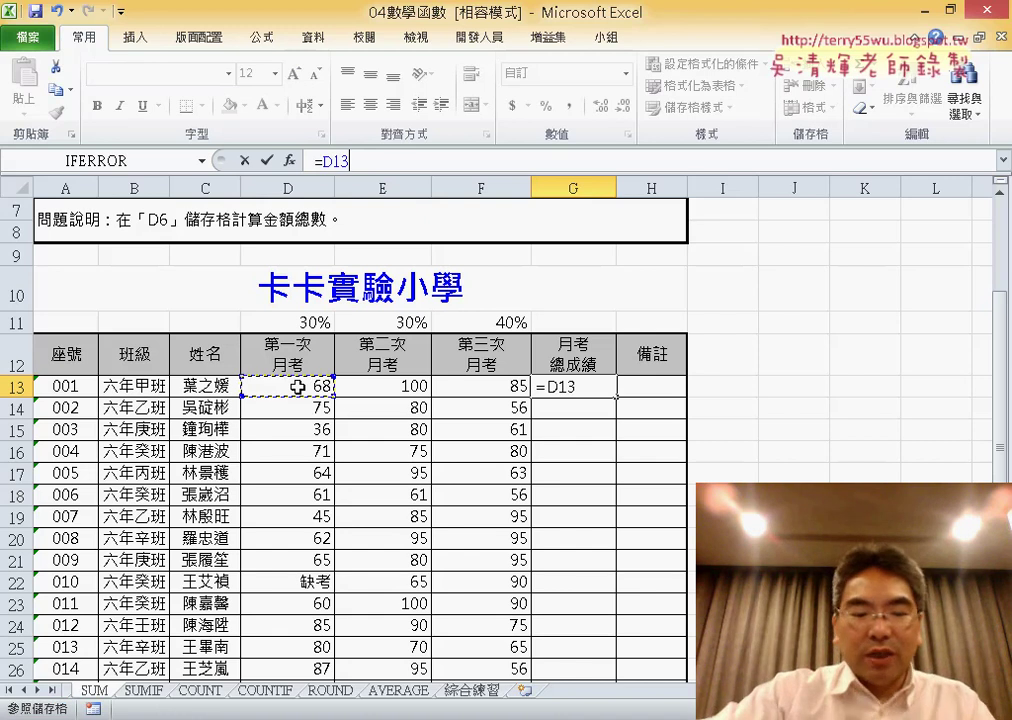
pyautogui.write('8')
pyautogui.press('BackSpace')
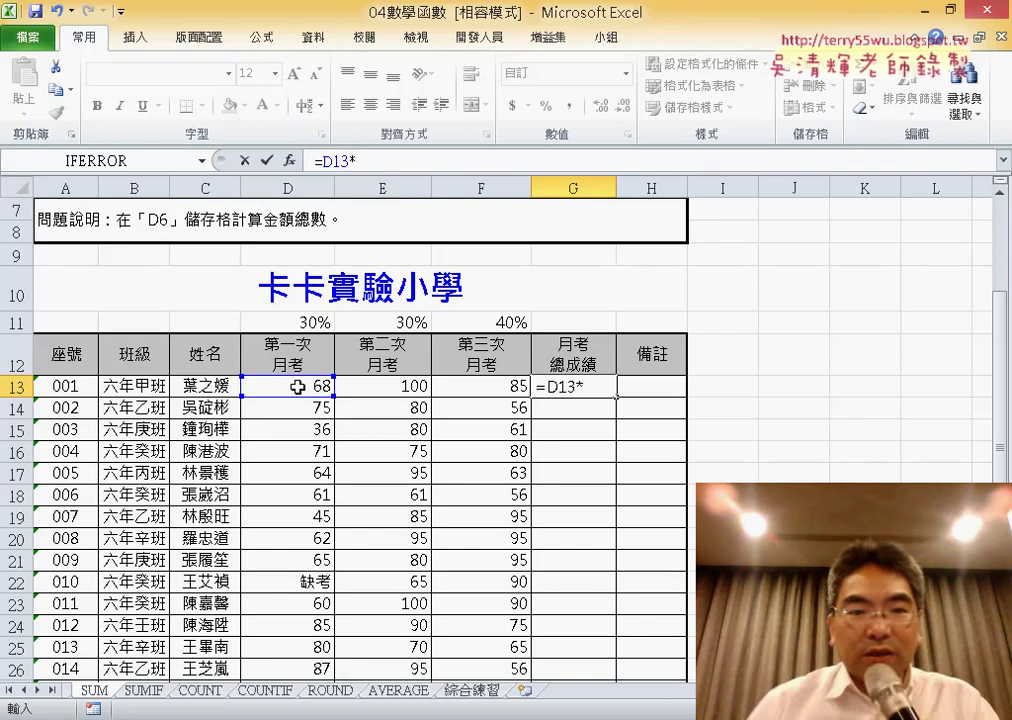
pyautogui.click(316, 323)
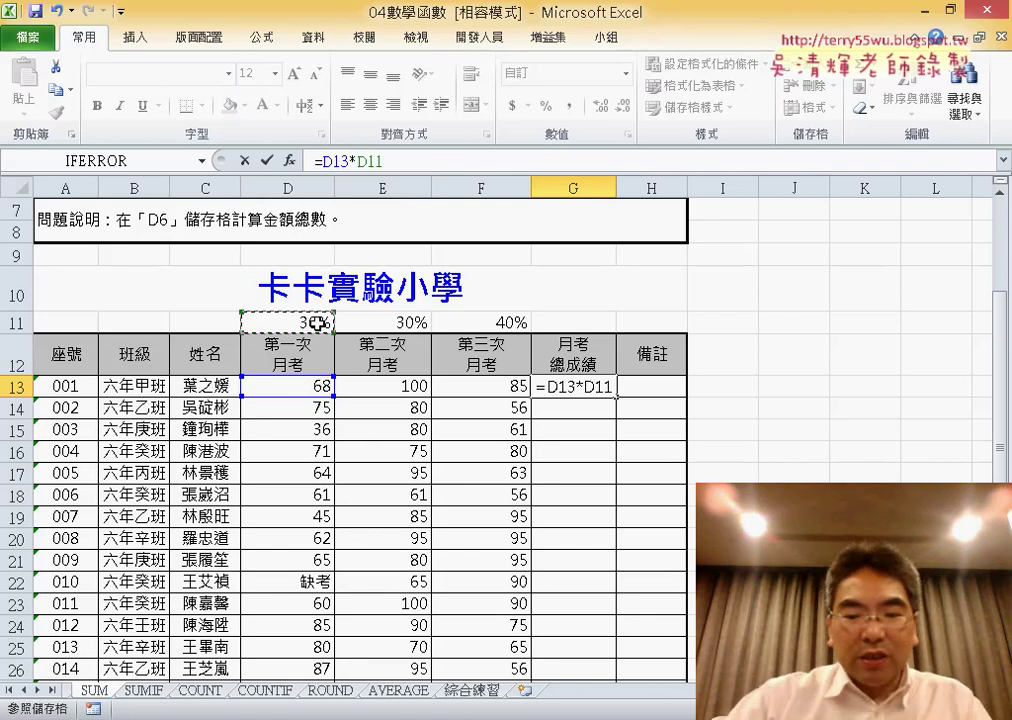
pyautogui.write('+')
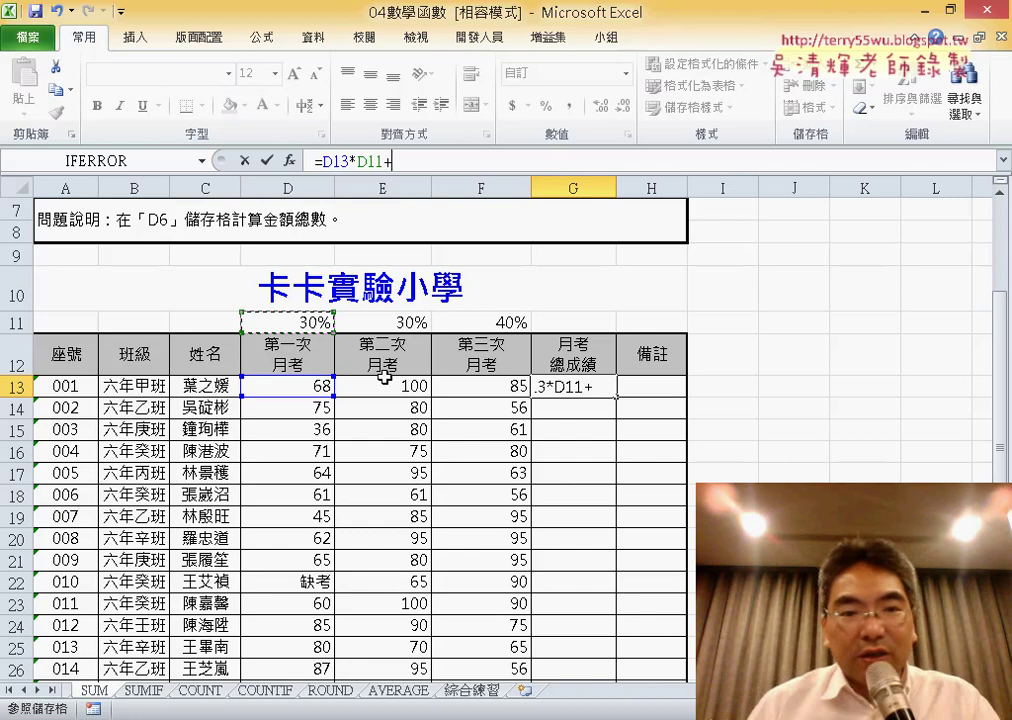
# Add the second and third weighted terms, E13*E11 and F13*F11.
pyautogui.click(420, 386)
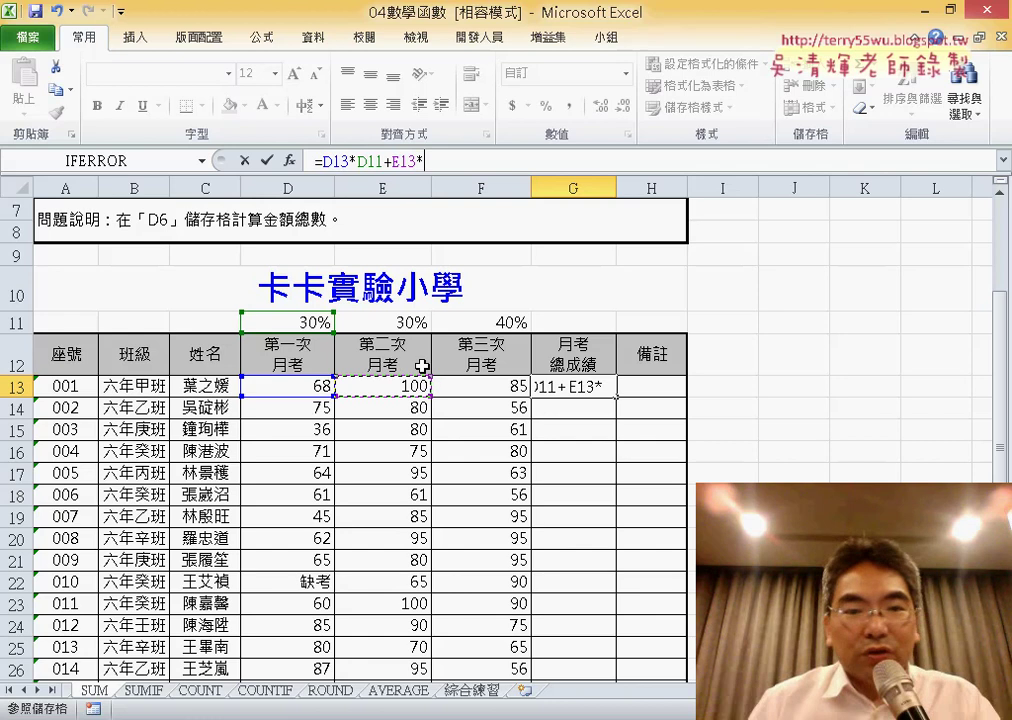
pyautogui.click(408, 322)
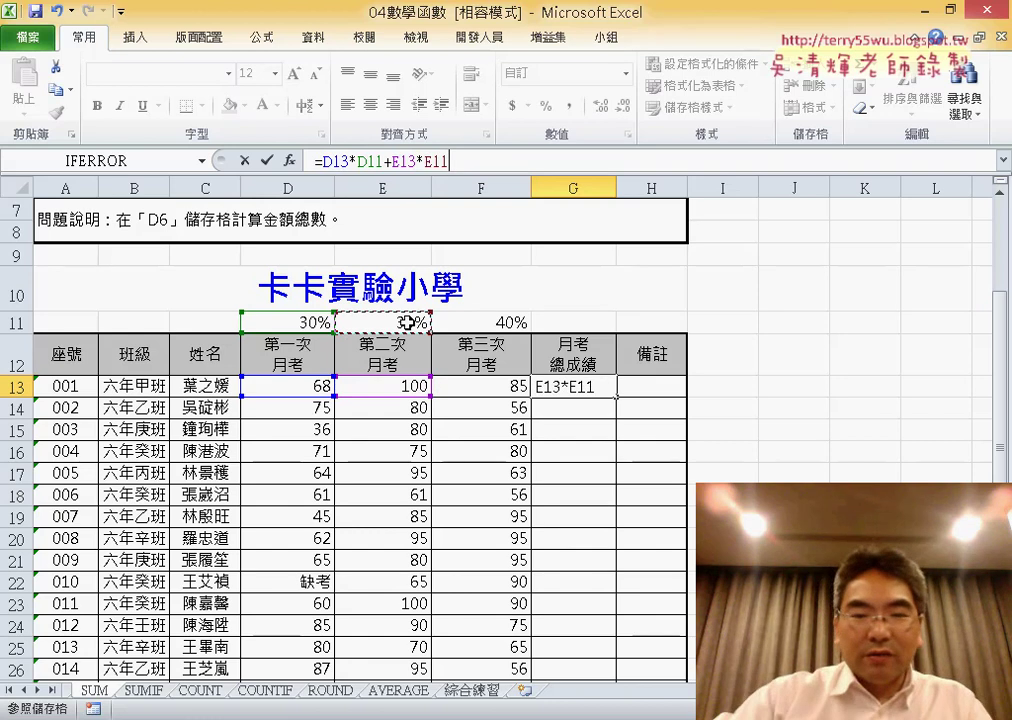
pyautogui.write('+')
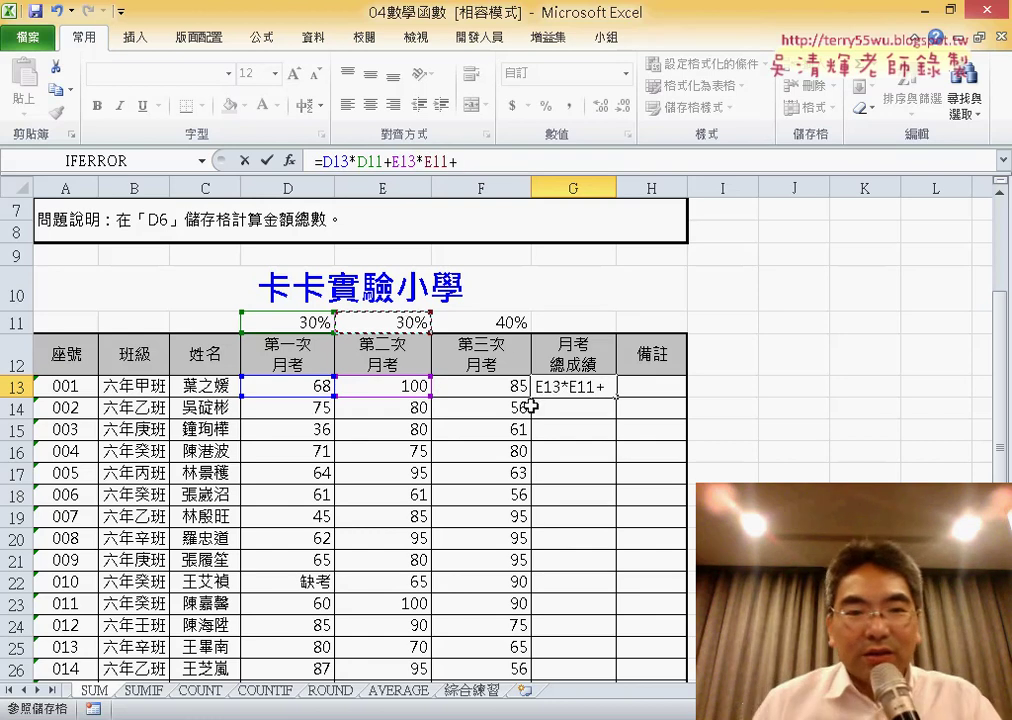
pyautogui.click(515, 386)
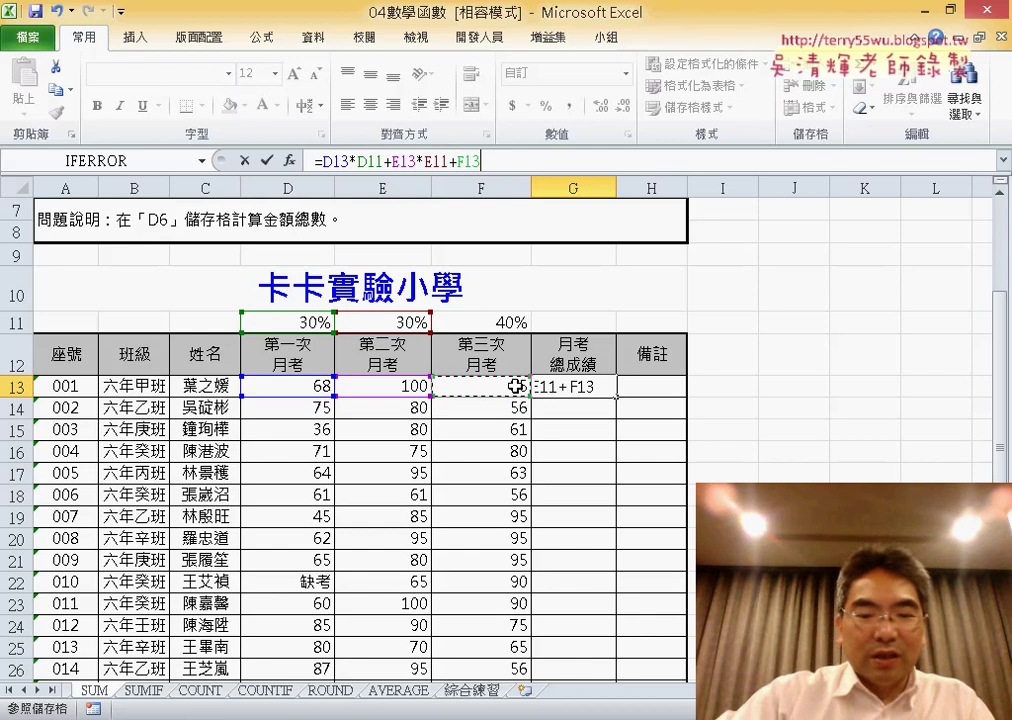
pyautogui.write('*')
pyautogui.click(511, 321)
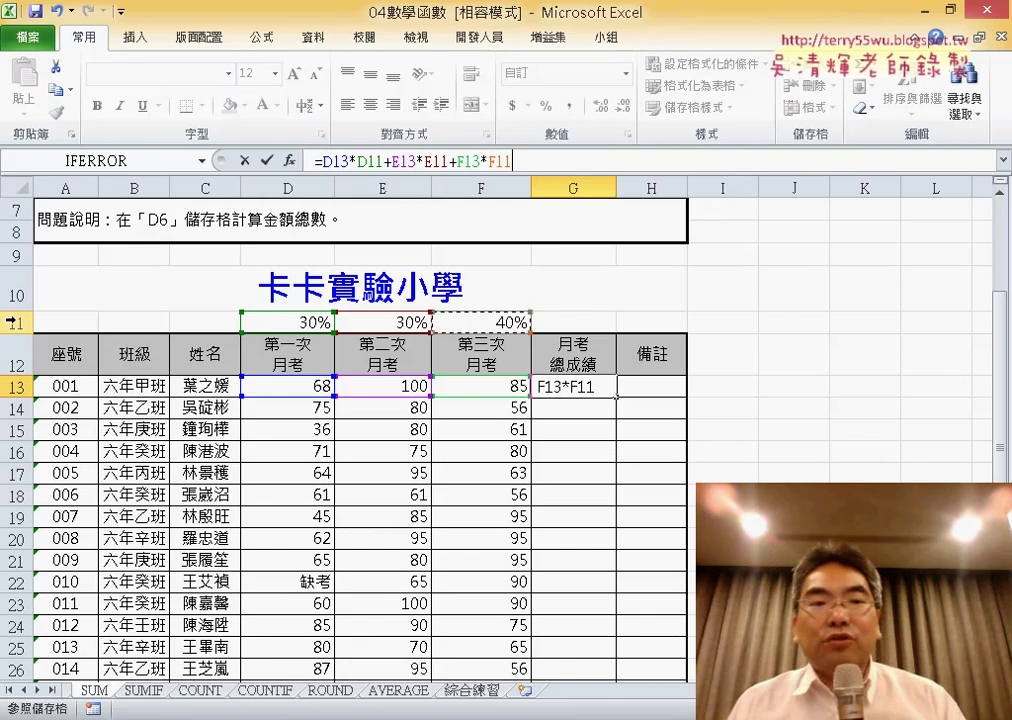
# Change the weight references to D$11, E$11 and F$11, and fill G13's total (84) down to G26.
pyautogui.click(368, 160)
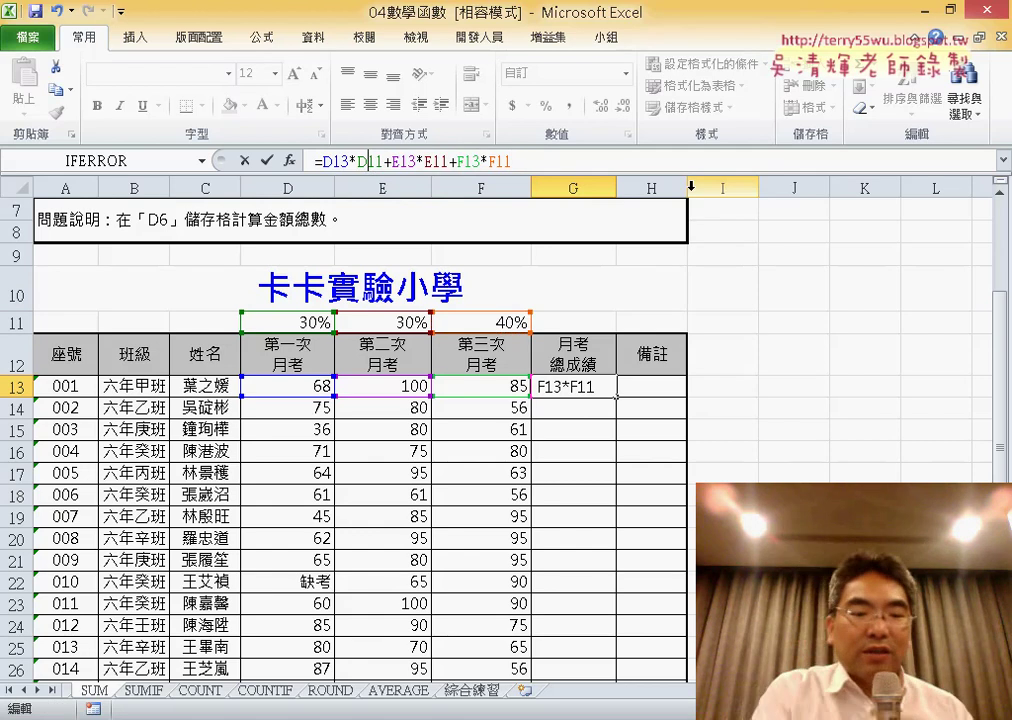
pyautogui.write('$')
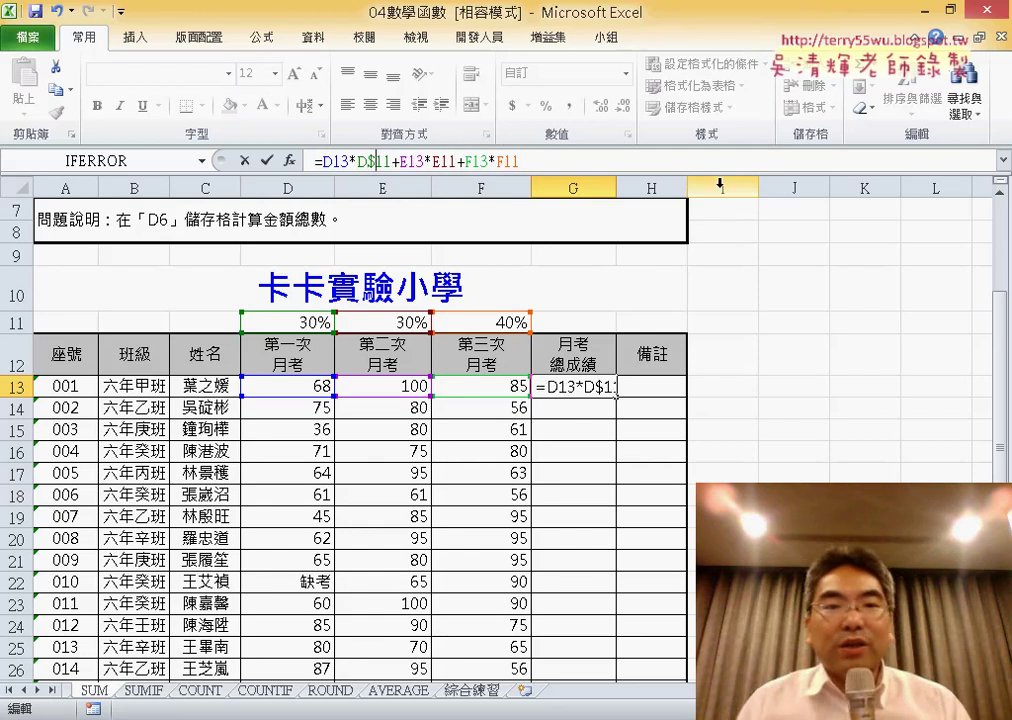
pyautogui.click(441, 160)
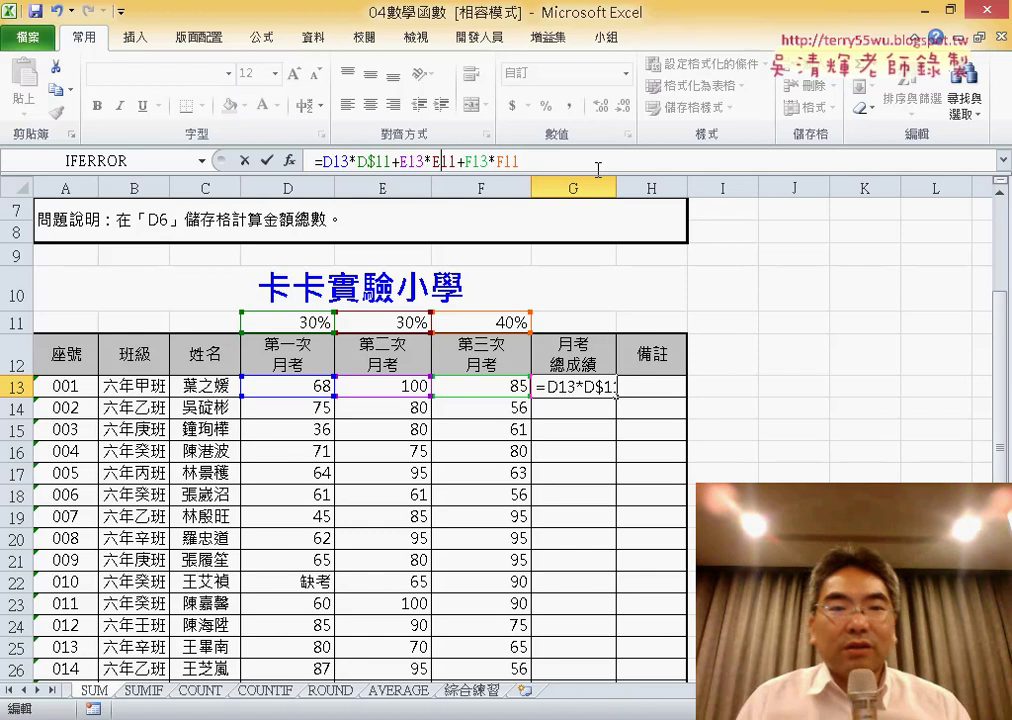
pyautogui.write('$')
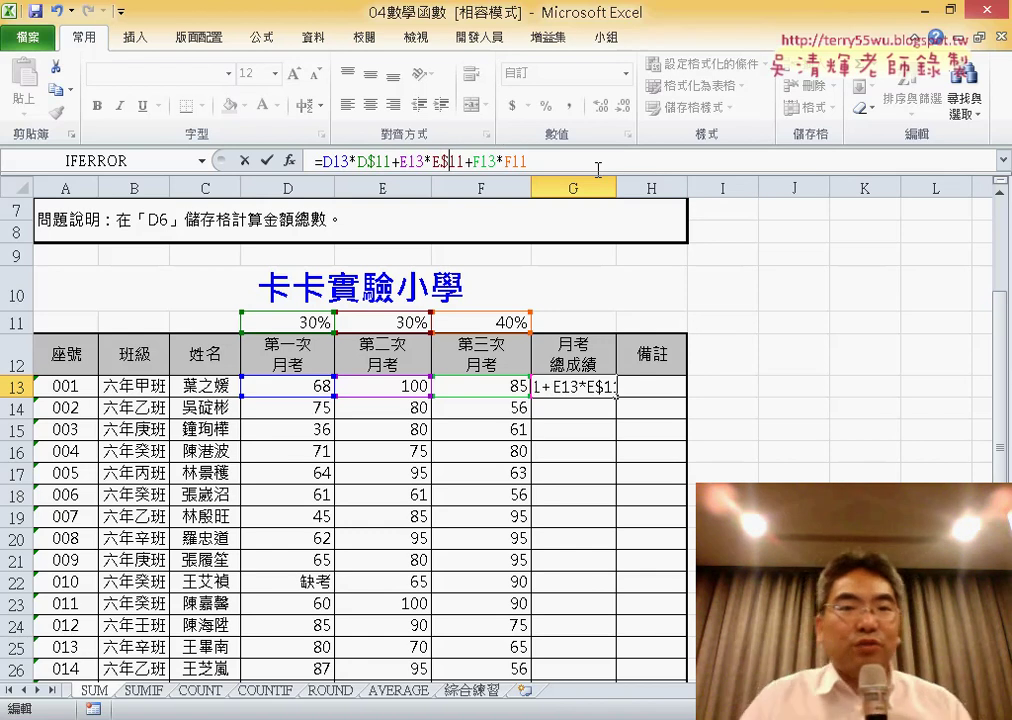
pyautogui.click(513, 160)
pyautogui.write('$')
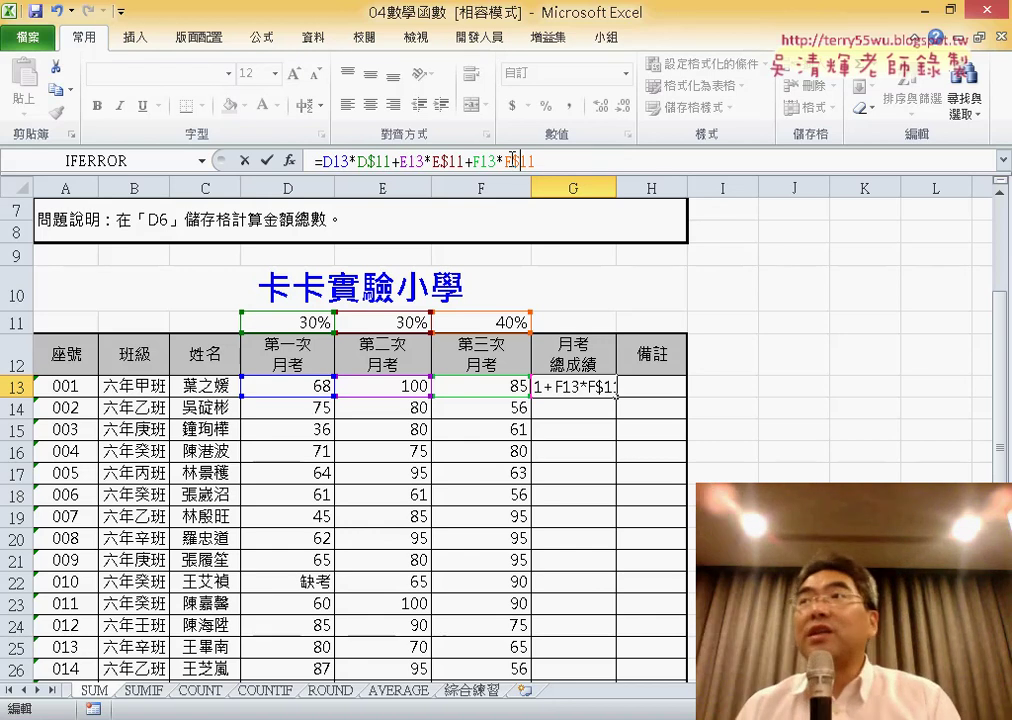
pyautogui.click(265, 163)
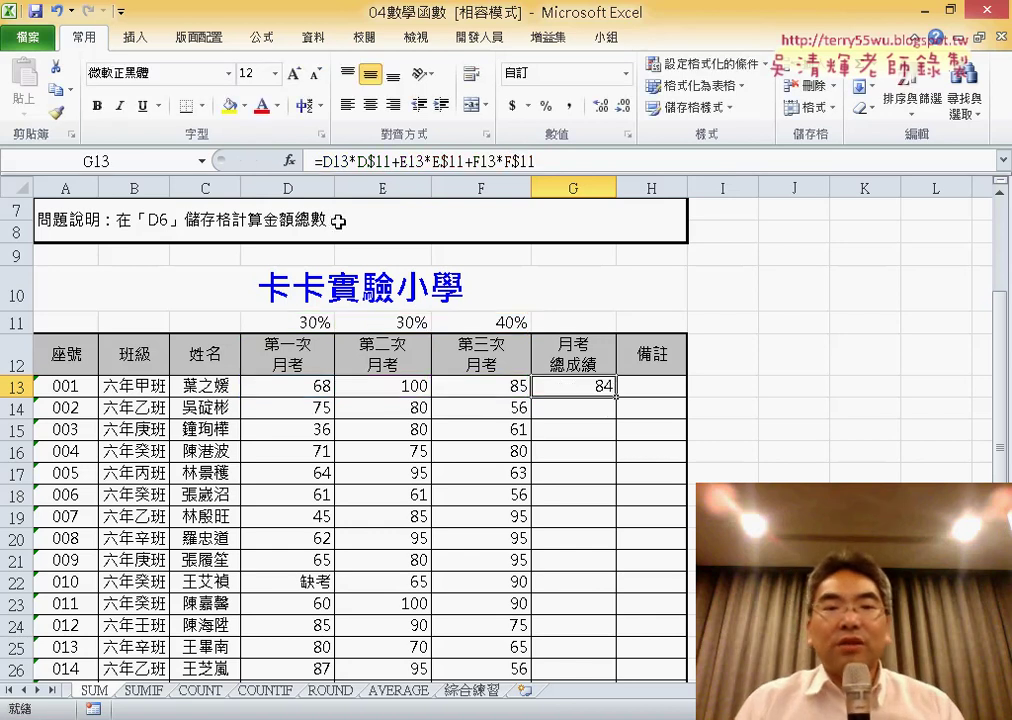
pyautogui.doubleClick(617, 398)
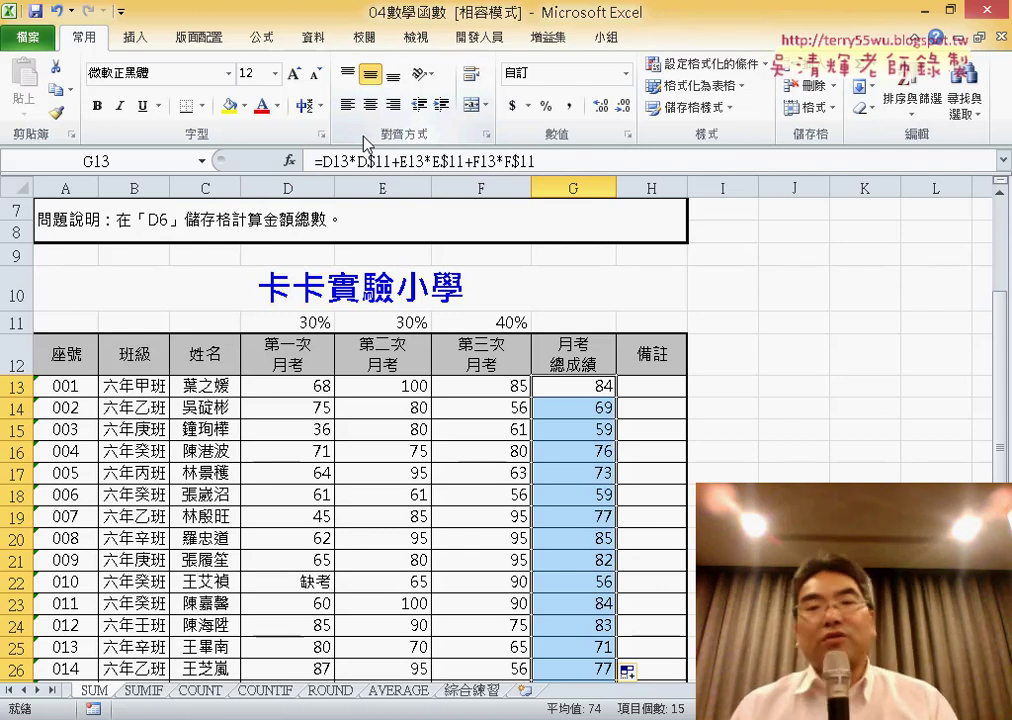
pyautogui.click(662, 386)
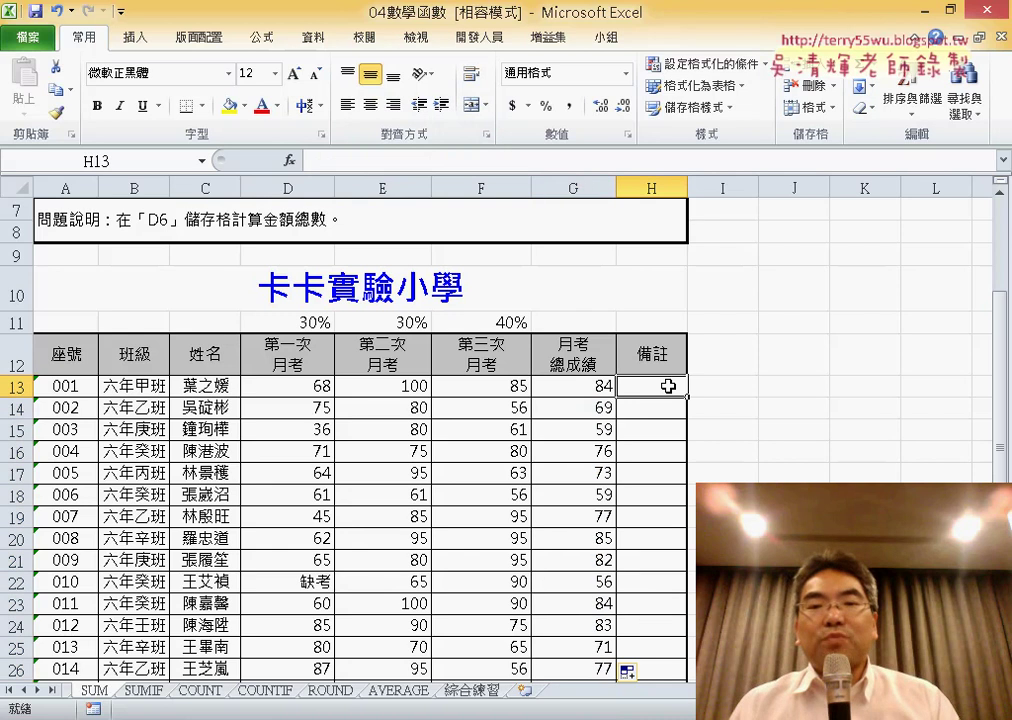
# Insert SUMPRODUCT into H13 from the 數學與三角函數 function category.
pyautogui.click(291, 159)
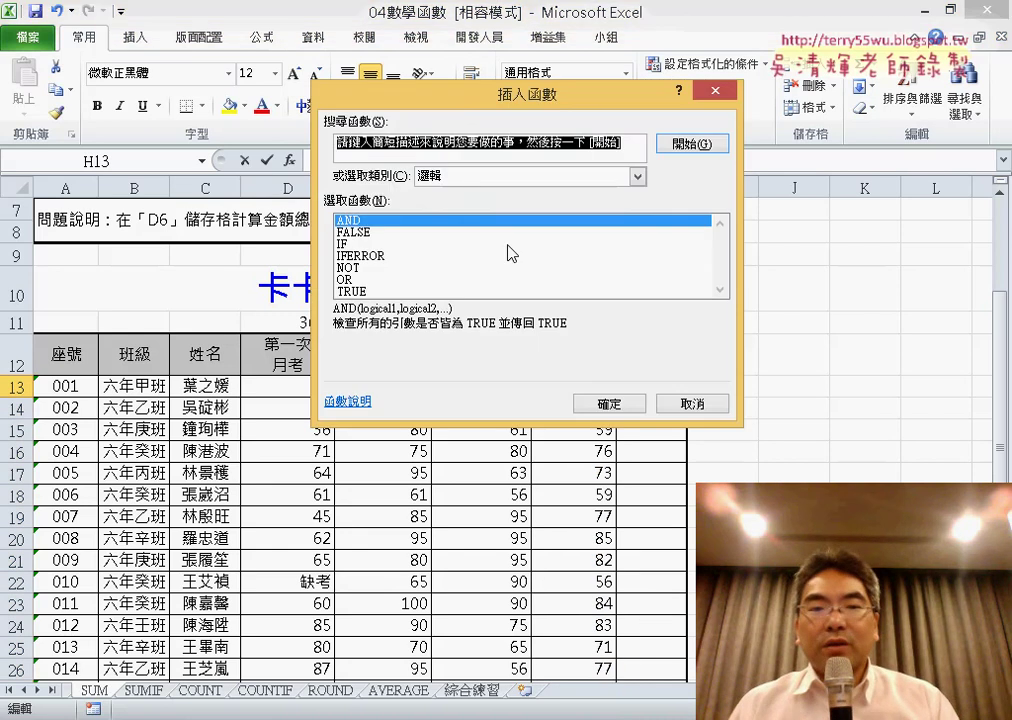
pyautogui.click(549, 181)
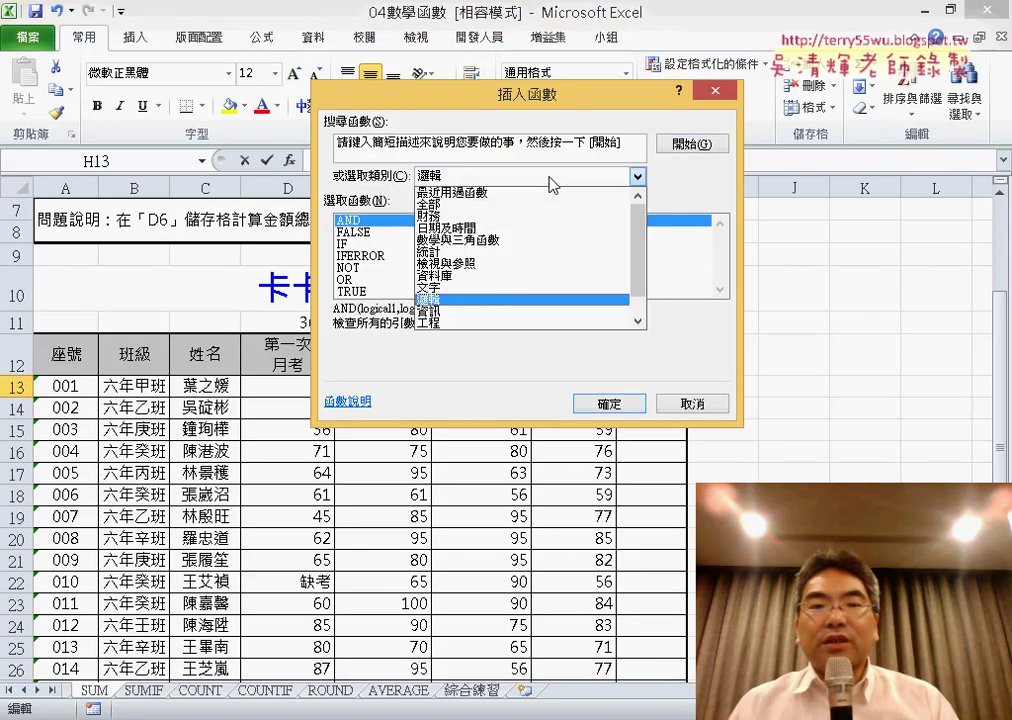
pyautogui.click(551, 254)
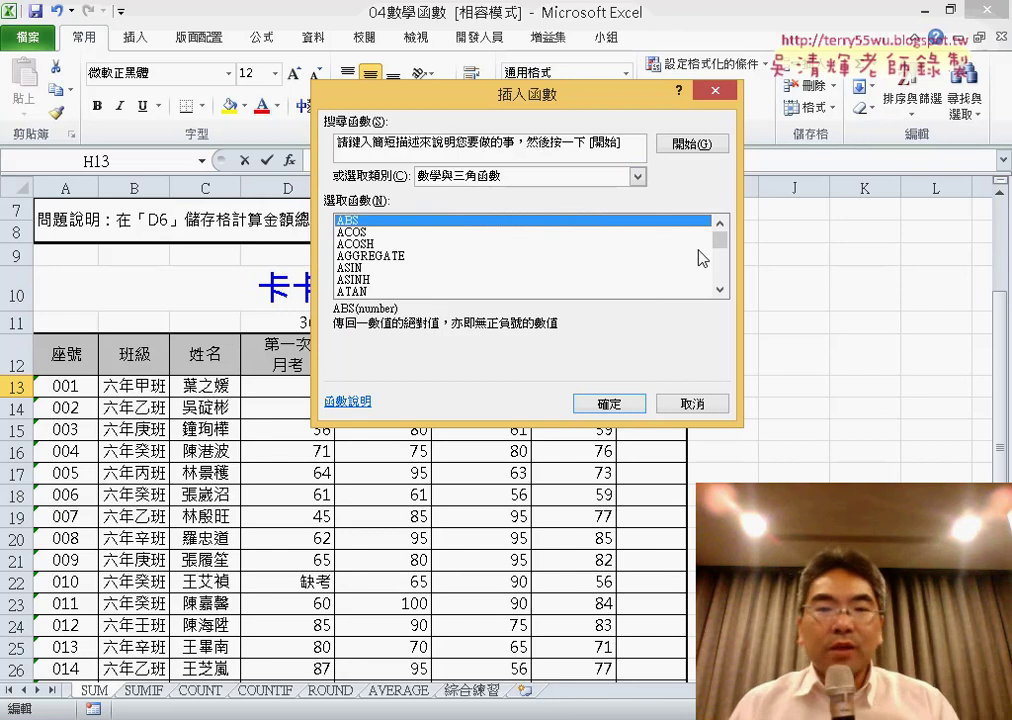
pyautogui.moveTo(721, 242); pyautogui.dragTo(722, 266)
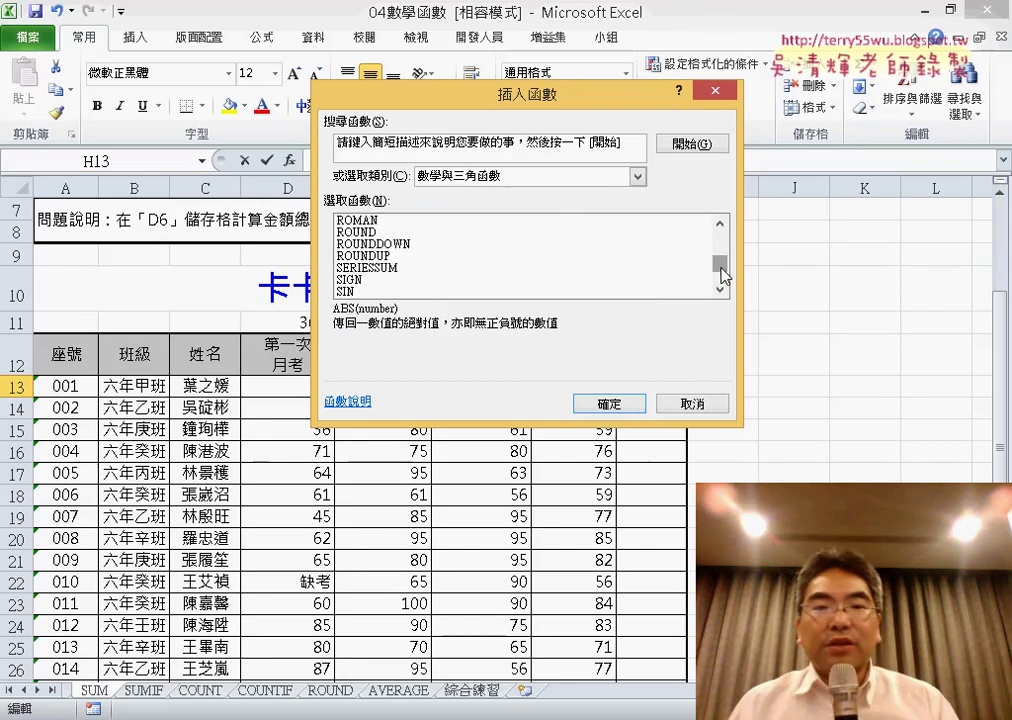
pyautogui.click(720, 291)
pyautogui.click(720, 291)
pyautogui.click(720, 291)
pyautogui.click(720, 291)
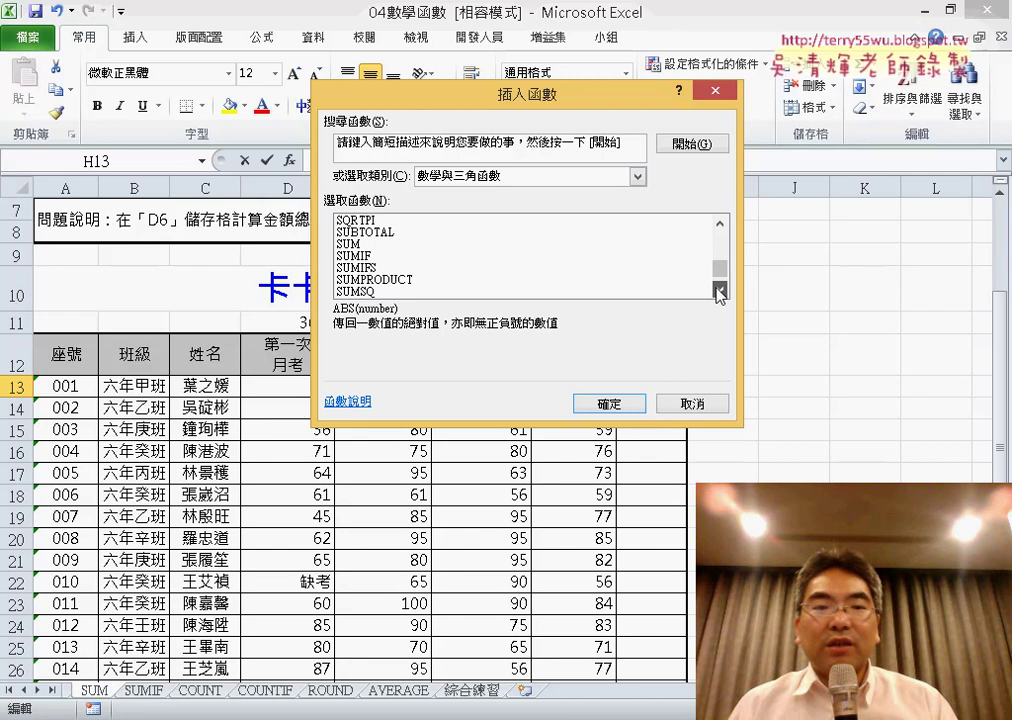
pyautogui.click(720, 291)
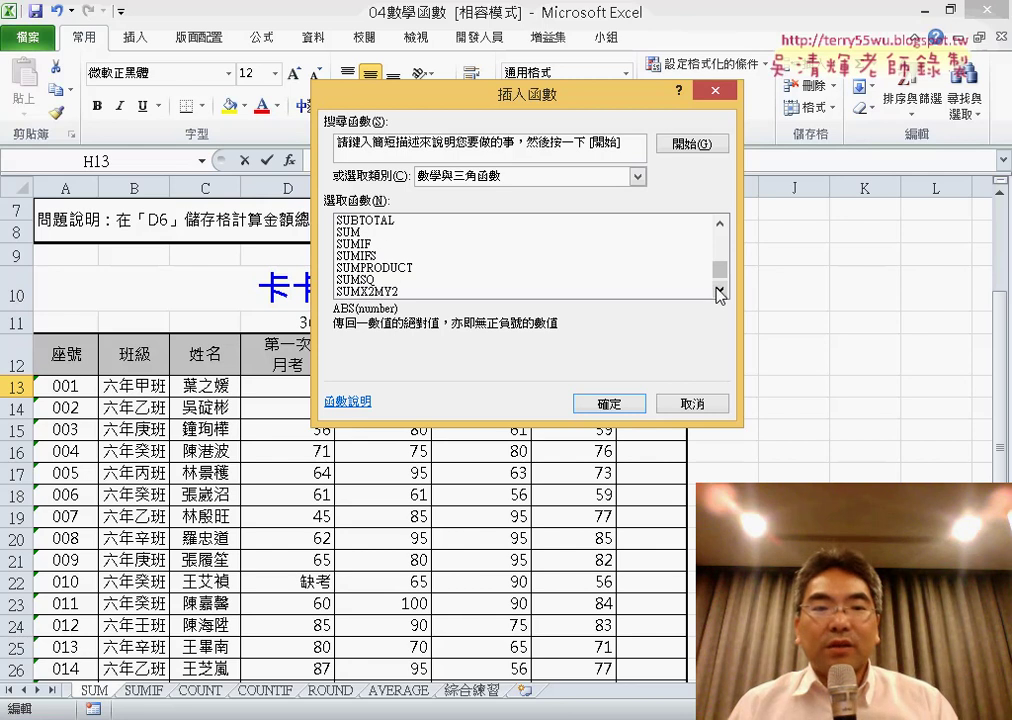
pyautogui.click(398, 268)
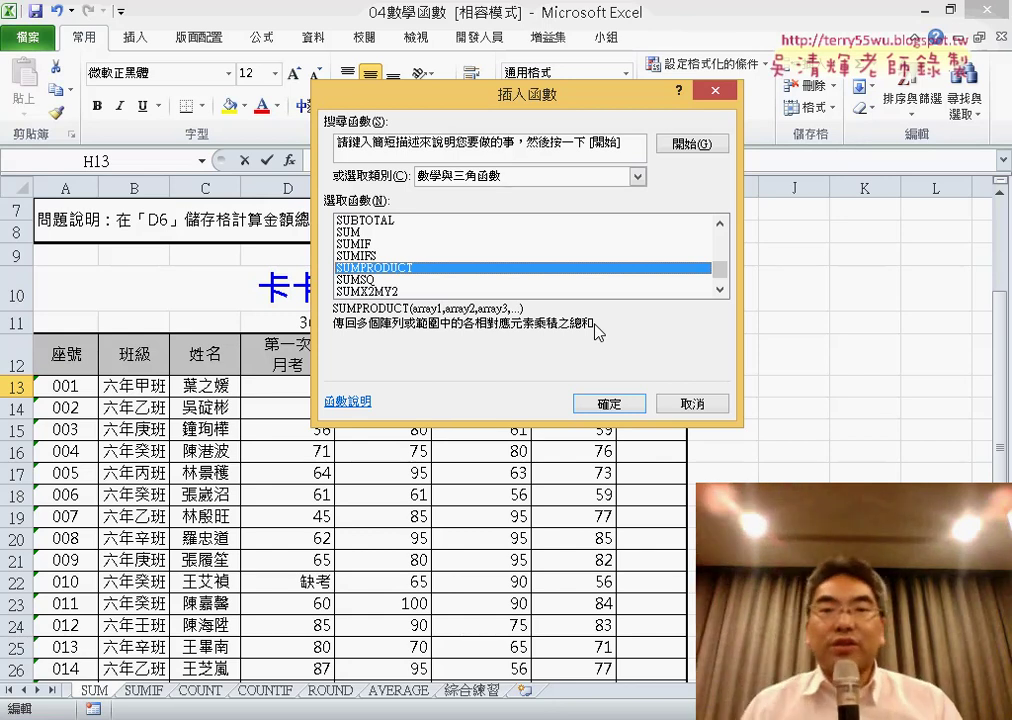
pyautogui.click(601, 404)
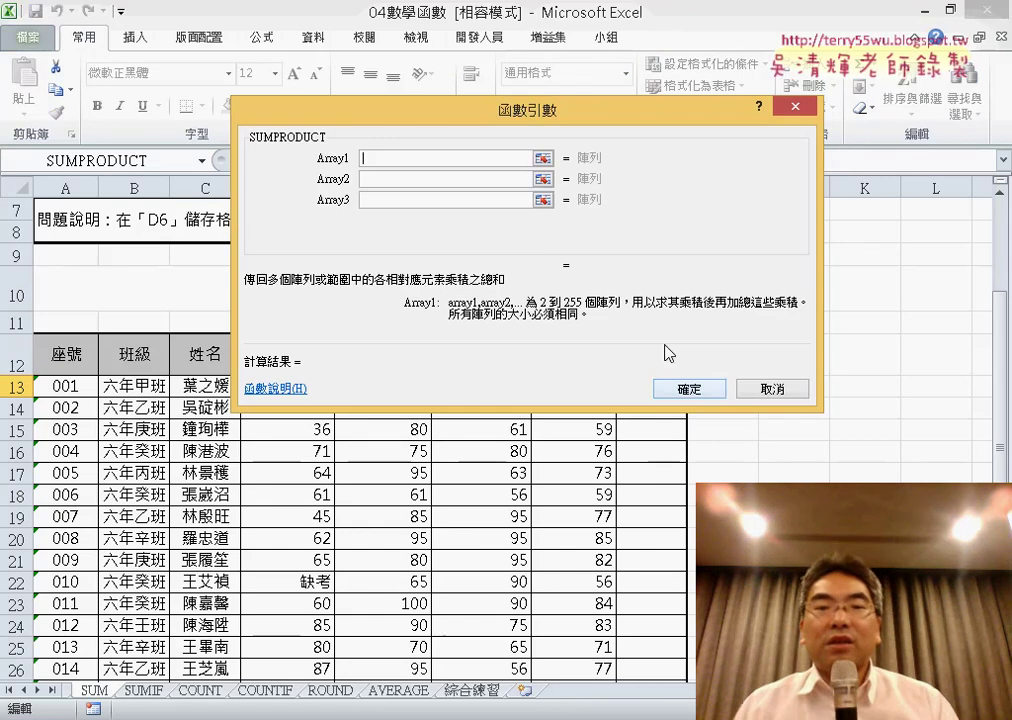
# Set the SUMPRODUCT arrays to D$11:F$11 and D13:F13, giving 84.4 in H13.
pyautogui.moveTo(527, 113); pyautogui.dragTo(488, 436)
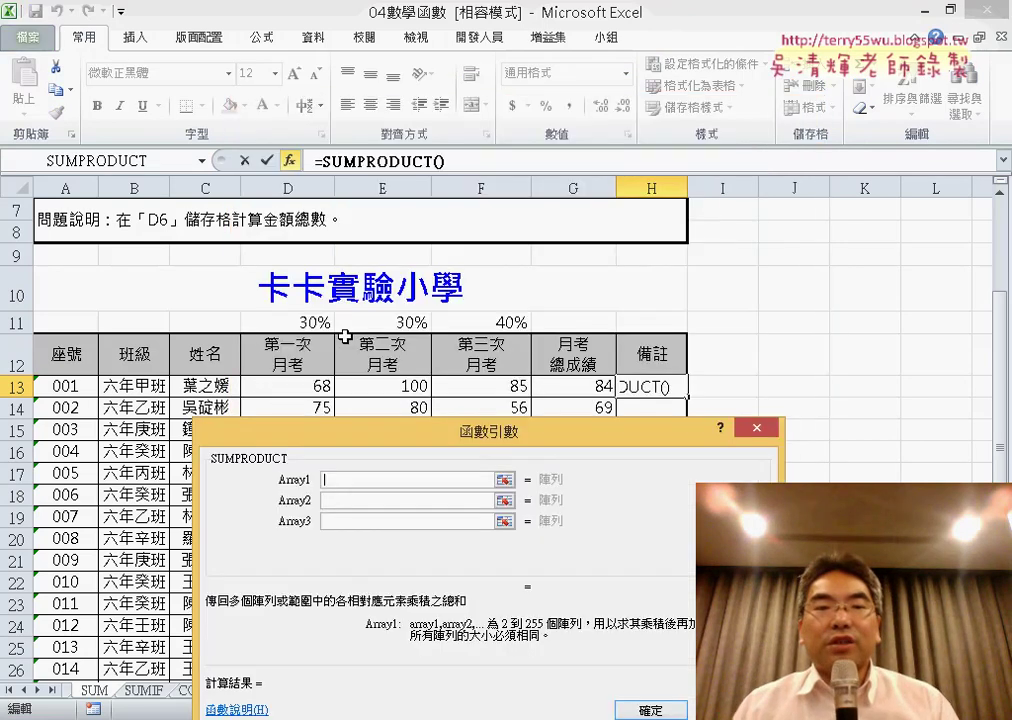
pyautogui.moveTo(290, 322); pyautogui.dragTo(488, 325)
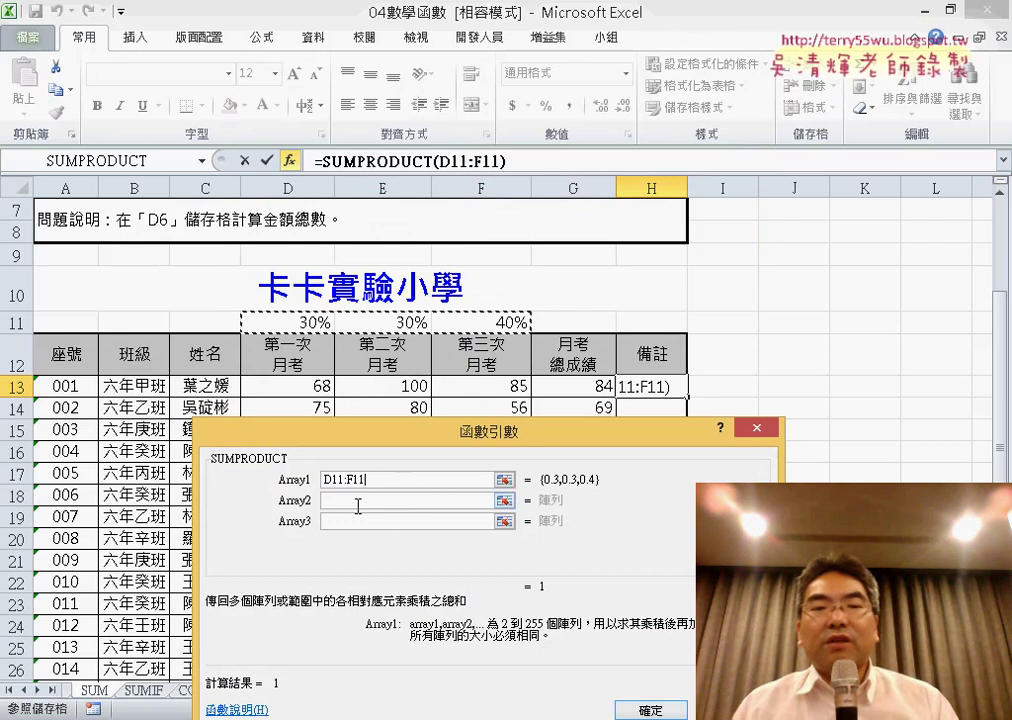
pyautogui.moveTo(271, 389); pyautogui.dragTo(495, 391)
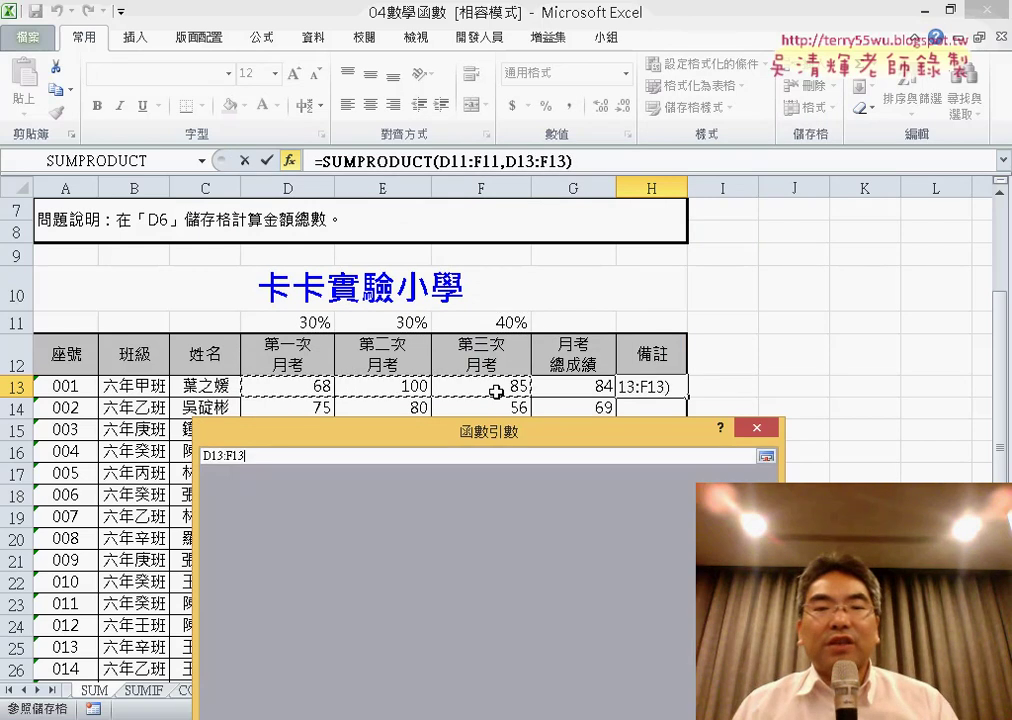
pyautogui.moveTo(509, 440); pyautogui.dragTo(519, 134)
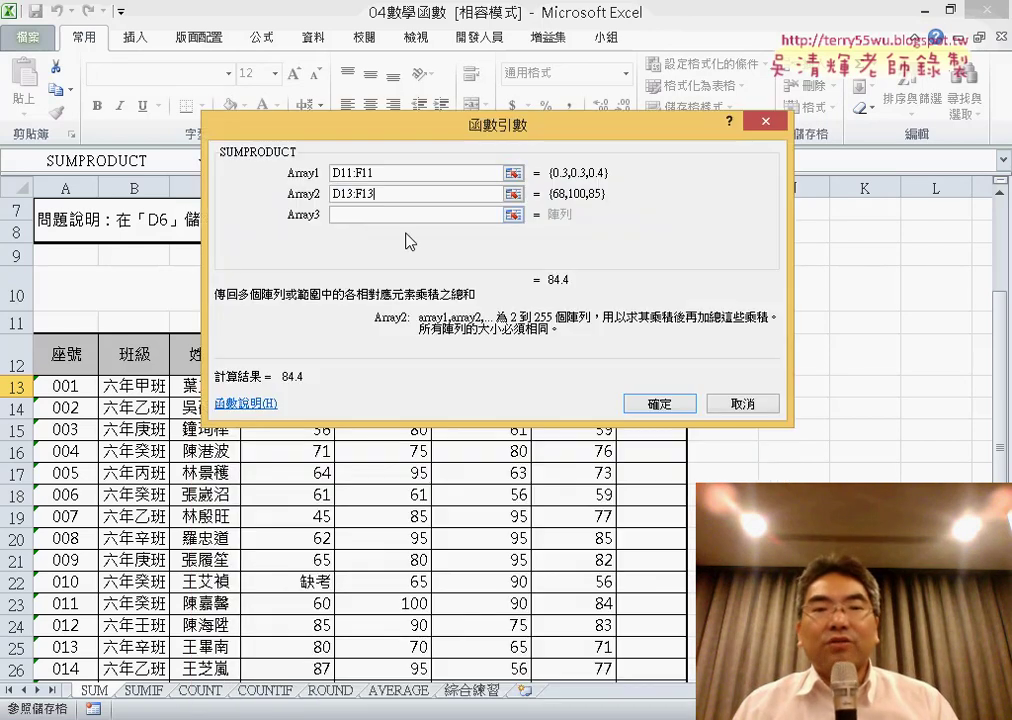
pyautogui.click(343, 178)
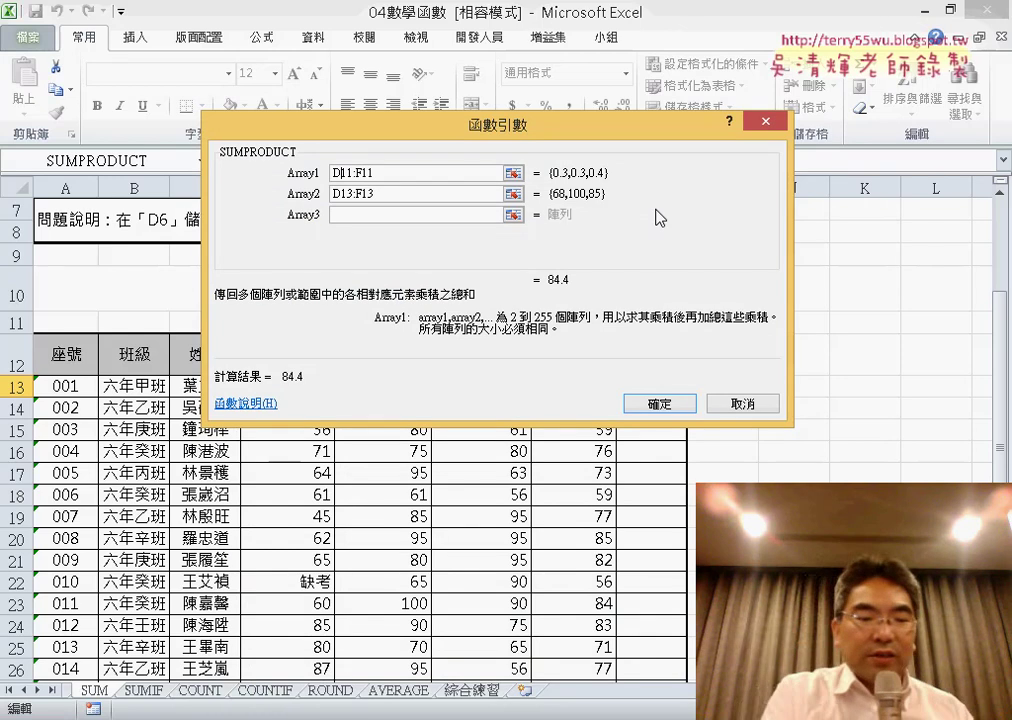
pyautogui.write('$11:F')
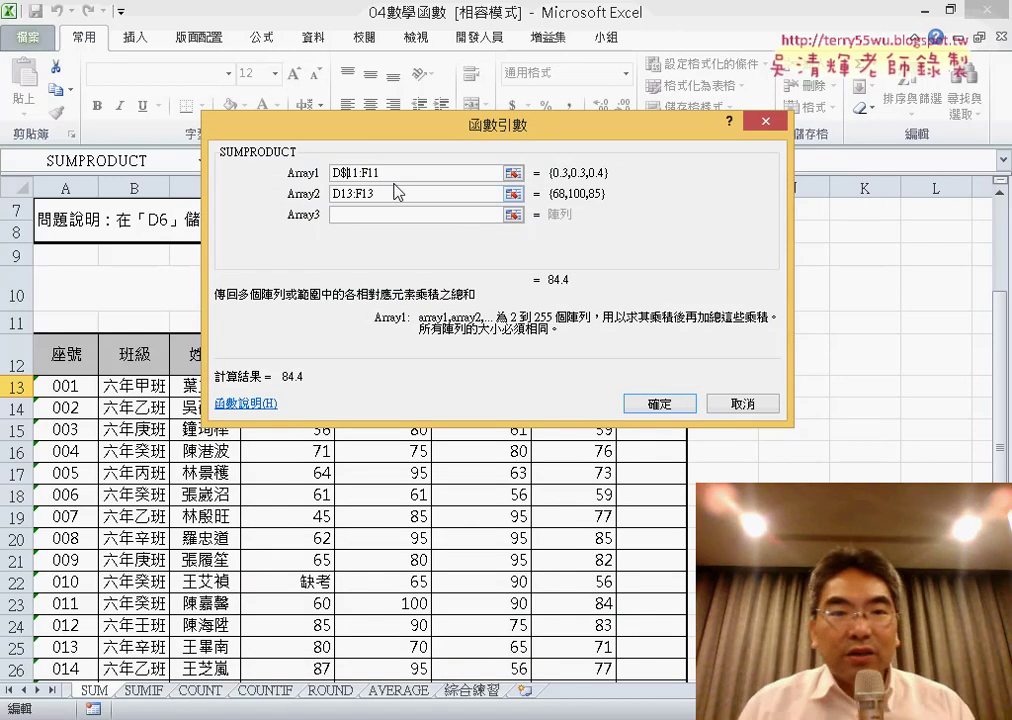
pyautogui.write('$')
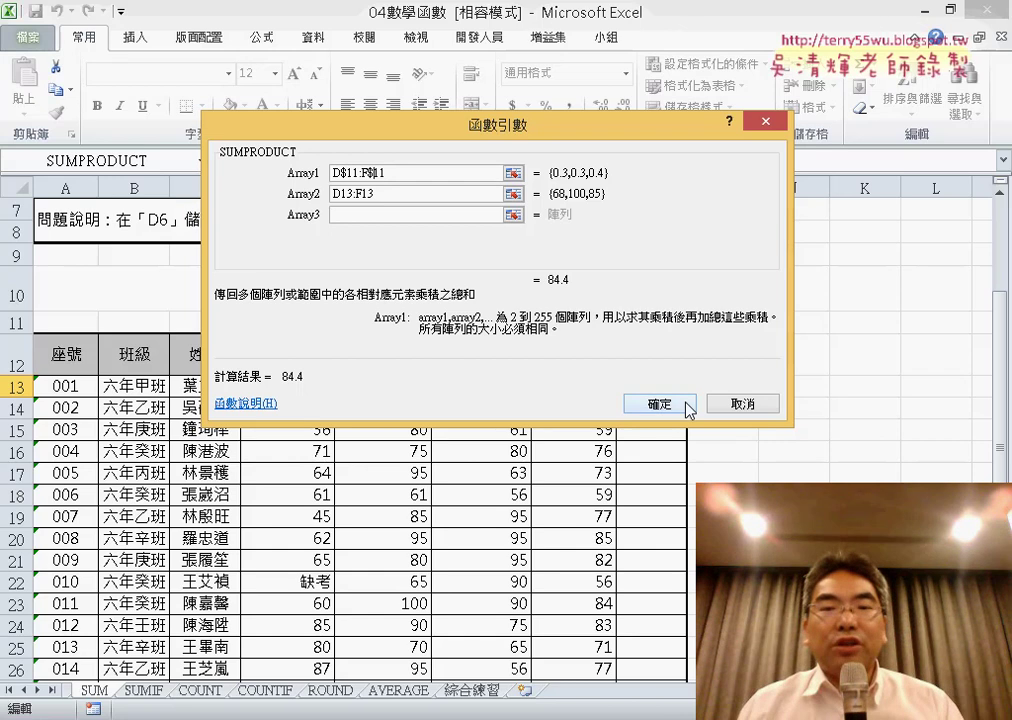
pyautogui.click(659, 403)
# Fill H13's formula down to H27 and remove decimals so totals read 84, 69, 59.
pyautogui.doubleClick(686, 398)
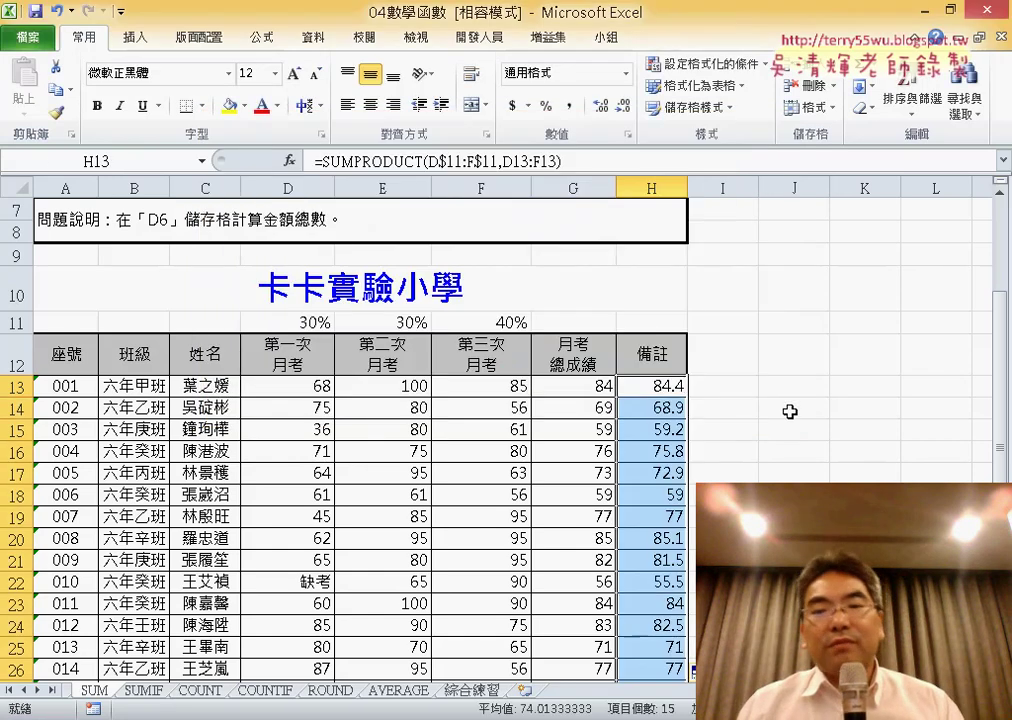
pyautogui.scroll(-3, 790, 410)
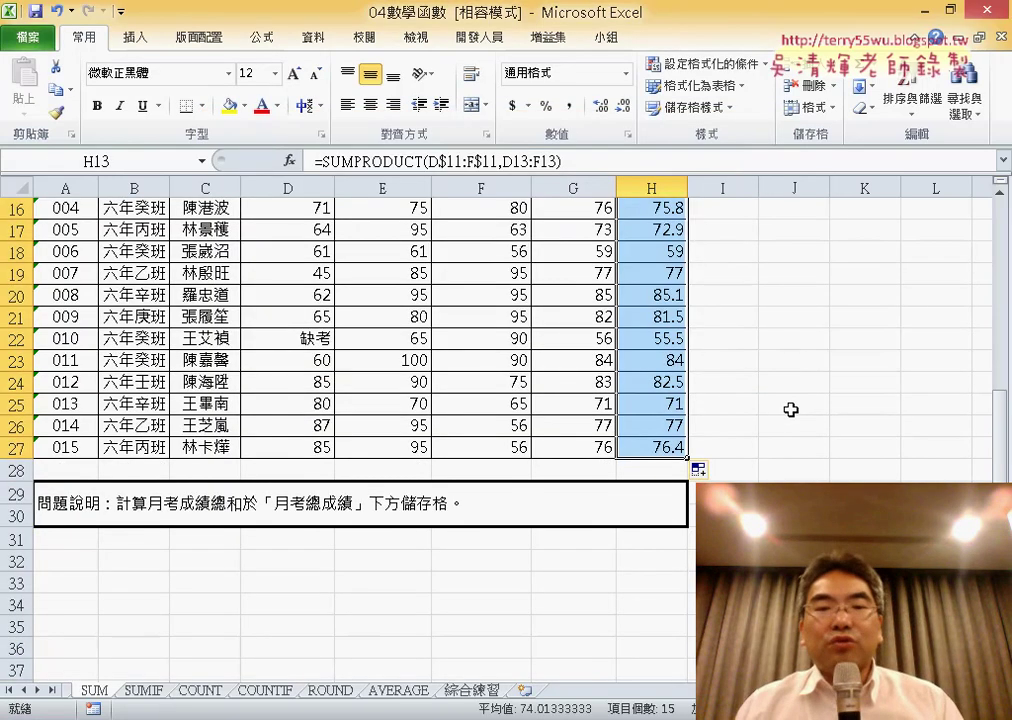
pyautogui.click(619, 105)
pyautogui.scroll(4, 756, 341)
pyautogui.scroll(-3, 756, 341)
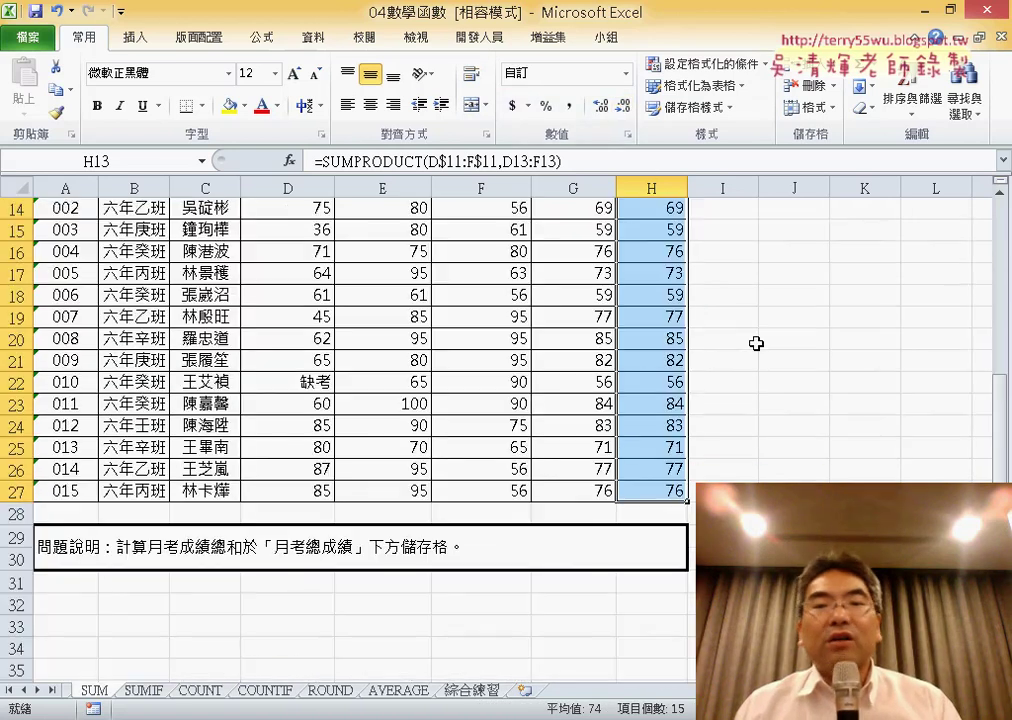
pyautogui.scroll(1, 756, 343)
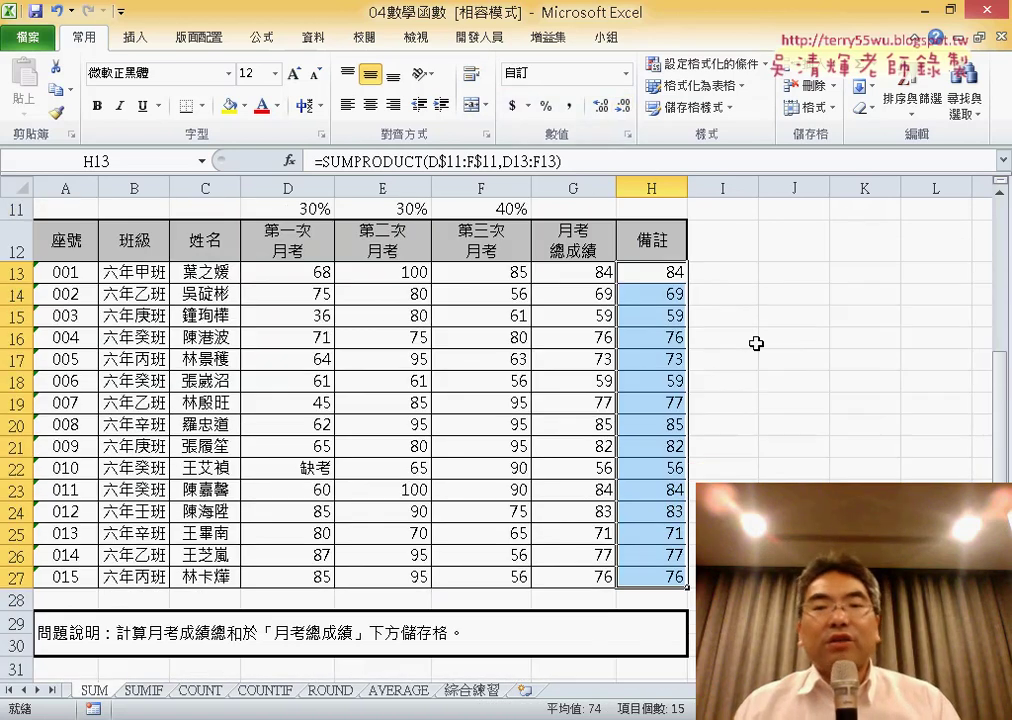
pyautogui.click(585, 272)
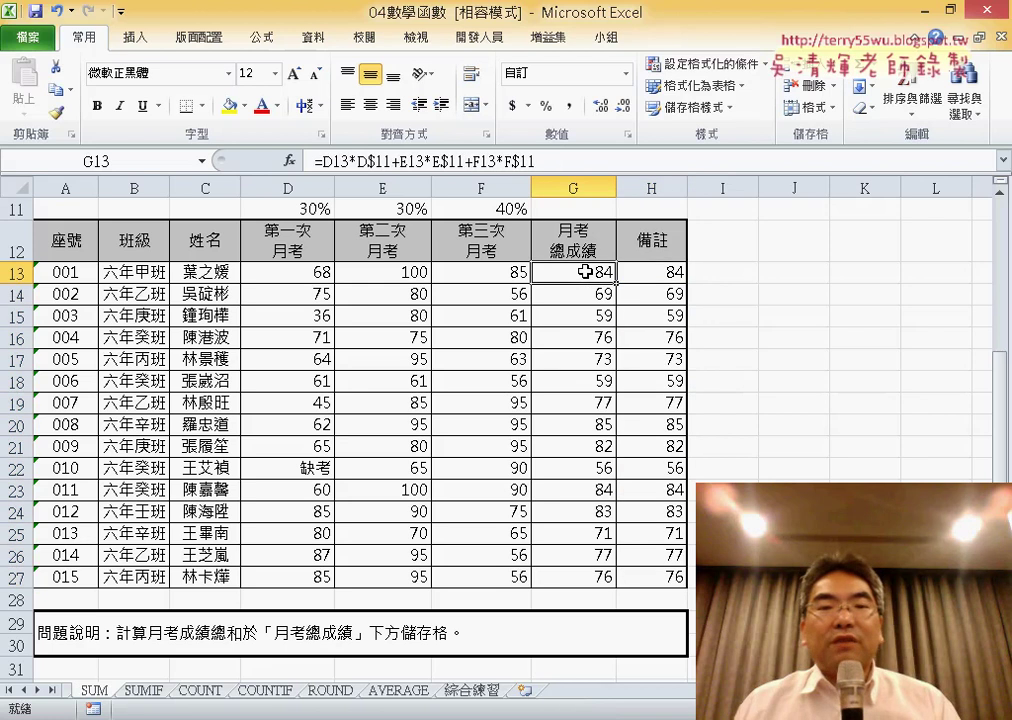
# Compare G13's weighted-sum formula with H13's SUMPRODUCT and reopen H13 for editing.
pyautogui.click(665, 270)
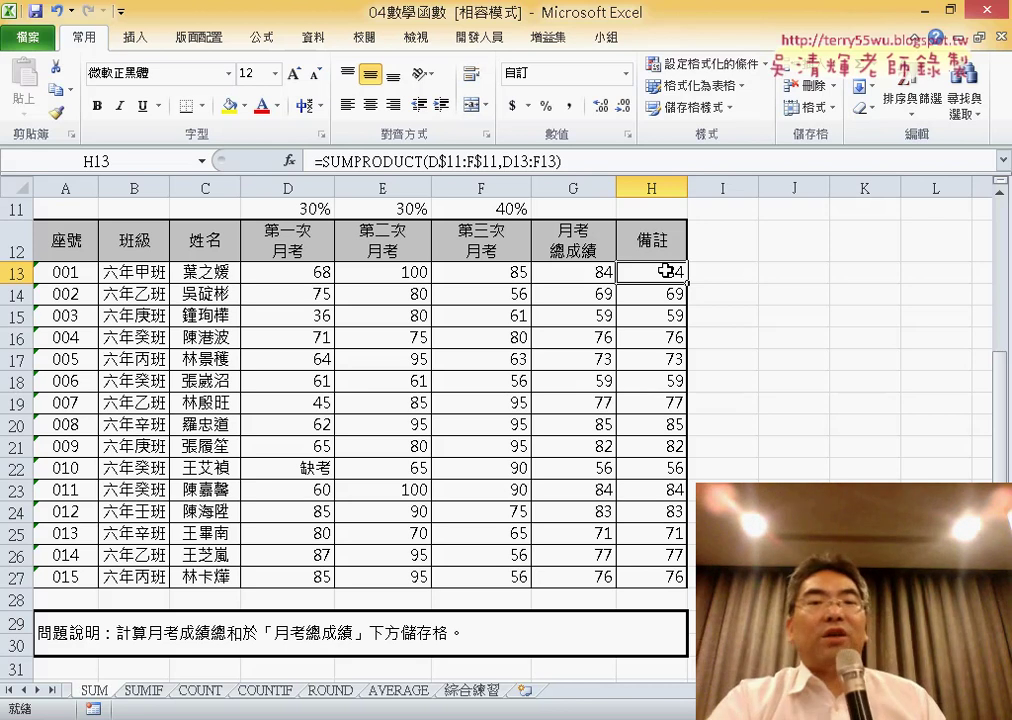
pyautogui.click(586, 274)
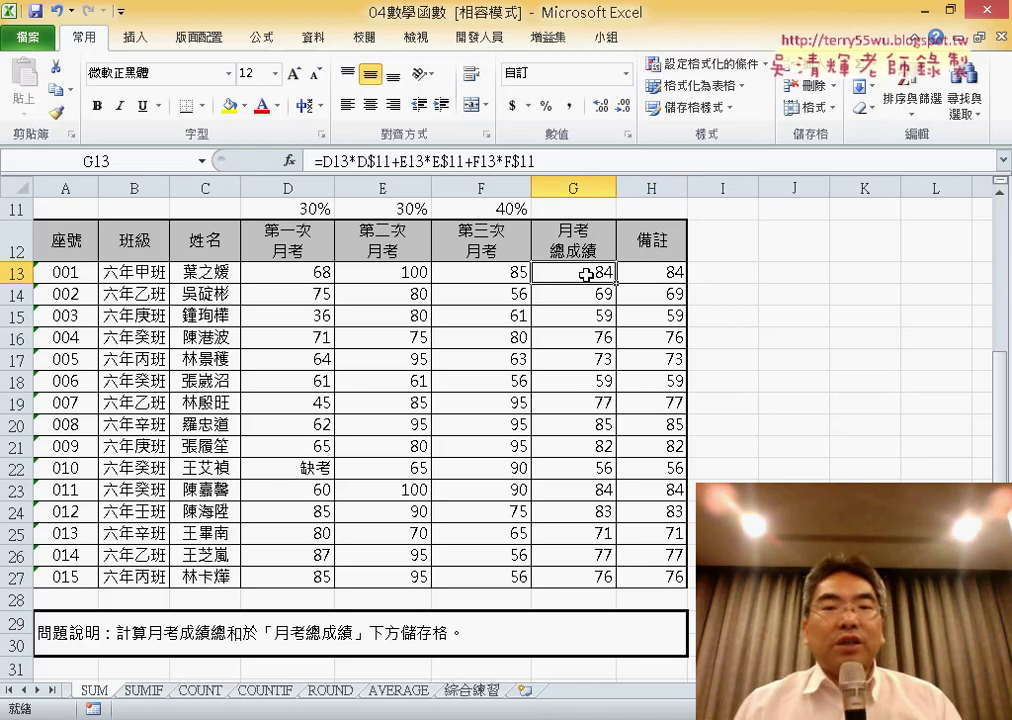
pyautogui.click(674, 272)
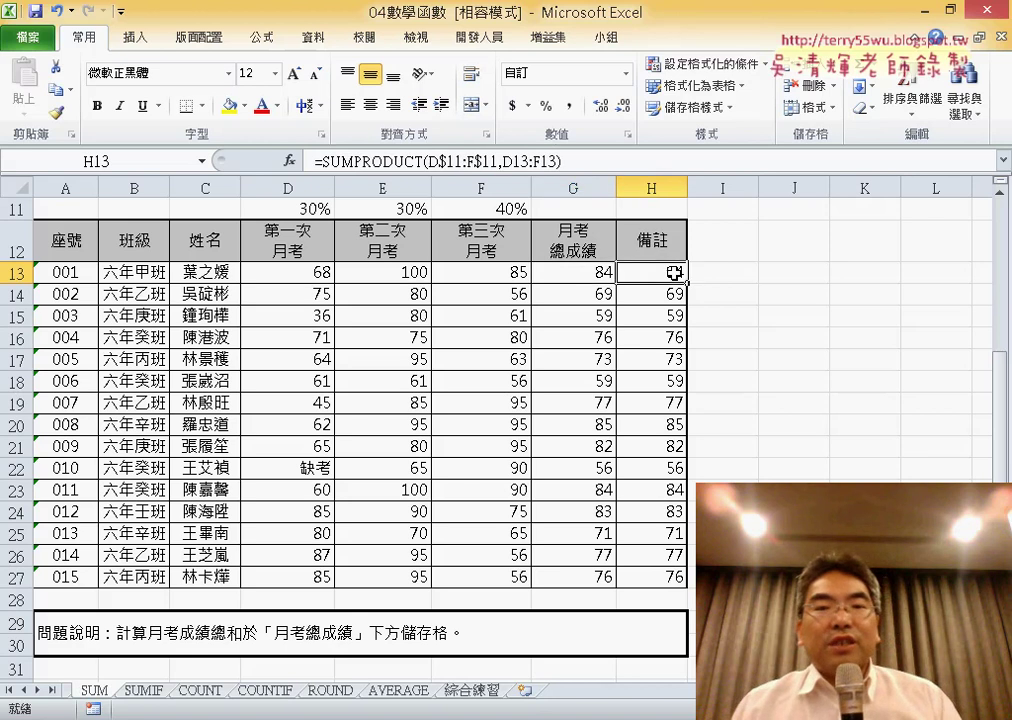
pyautogui.click(395, 160)
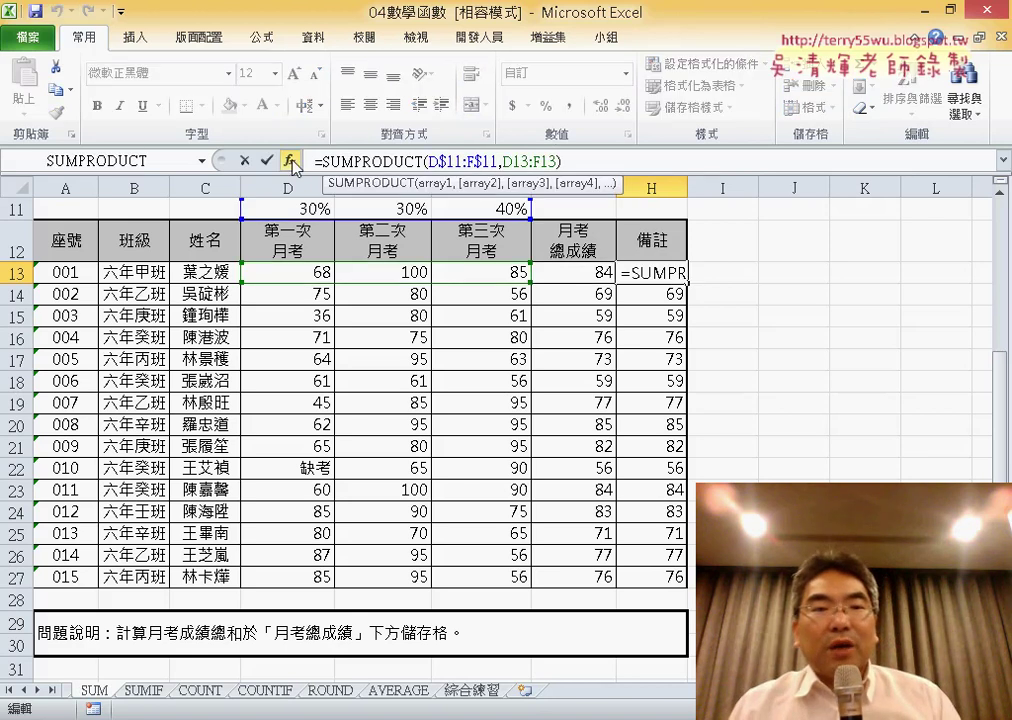
# Review H13's SUMPRODUCT arguments and cancel, leaving the formula unchanged.
pyautogui.click(289, 160)
pyautogui.click(399, 174)
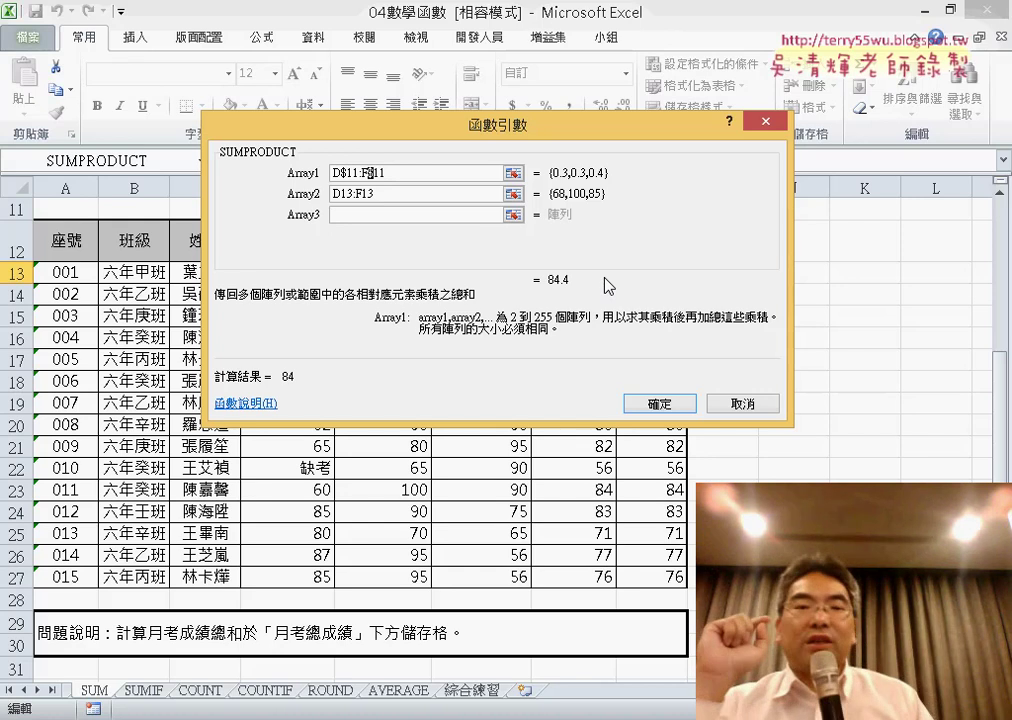
pyautogui.click(745, 403)
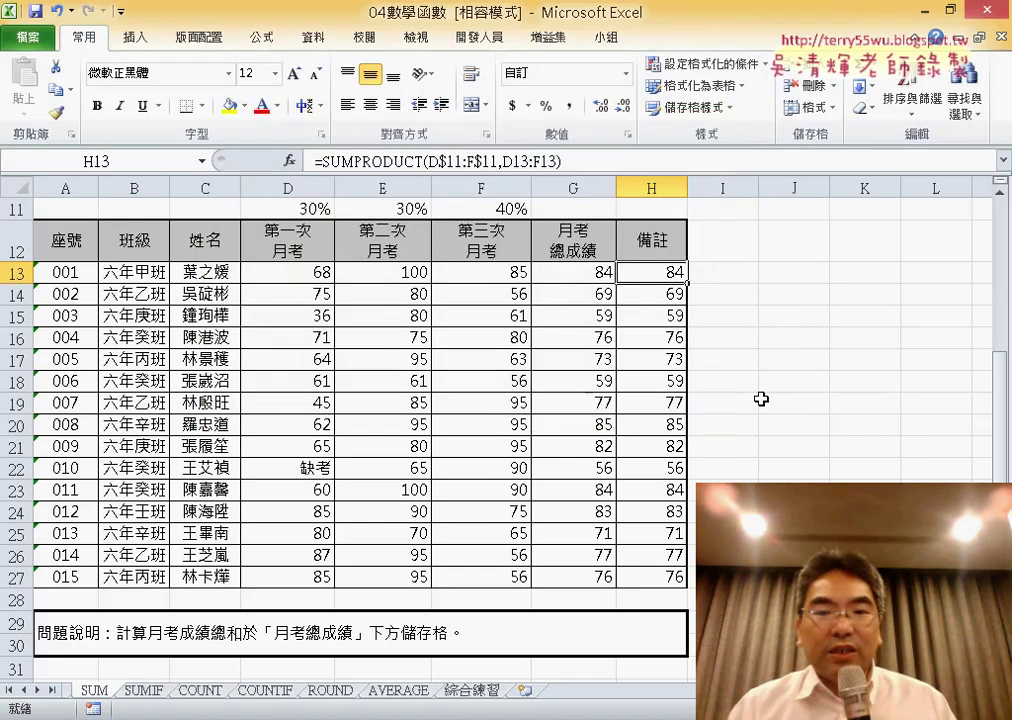
pyautogui.click(141, 691)
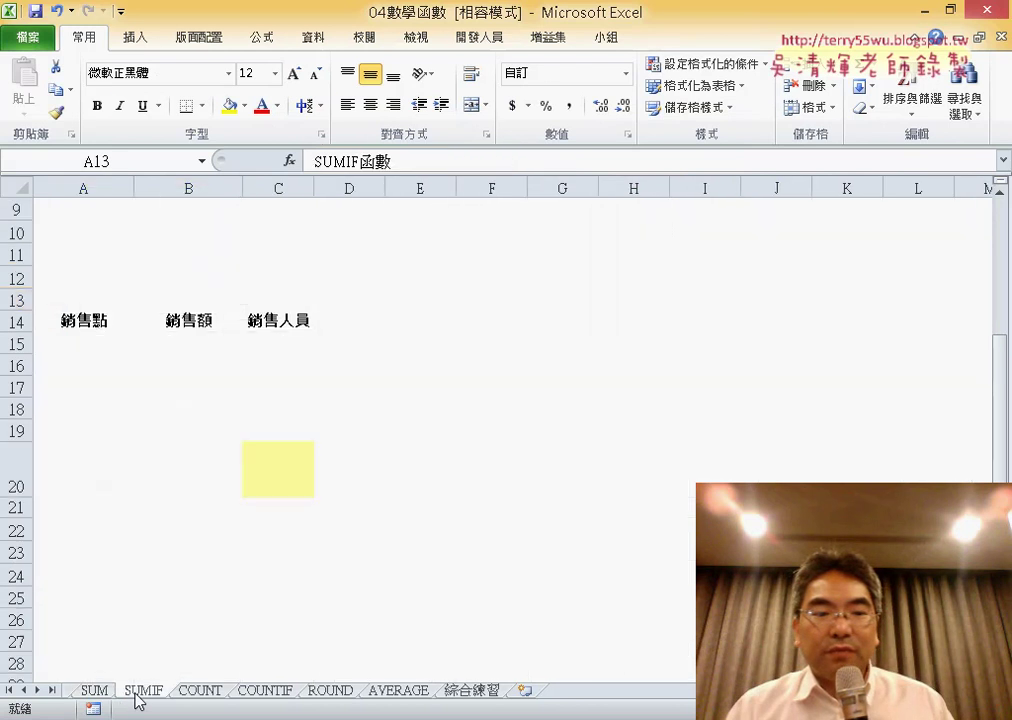
pyautogui.scroll(3, 493, 557)
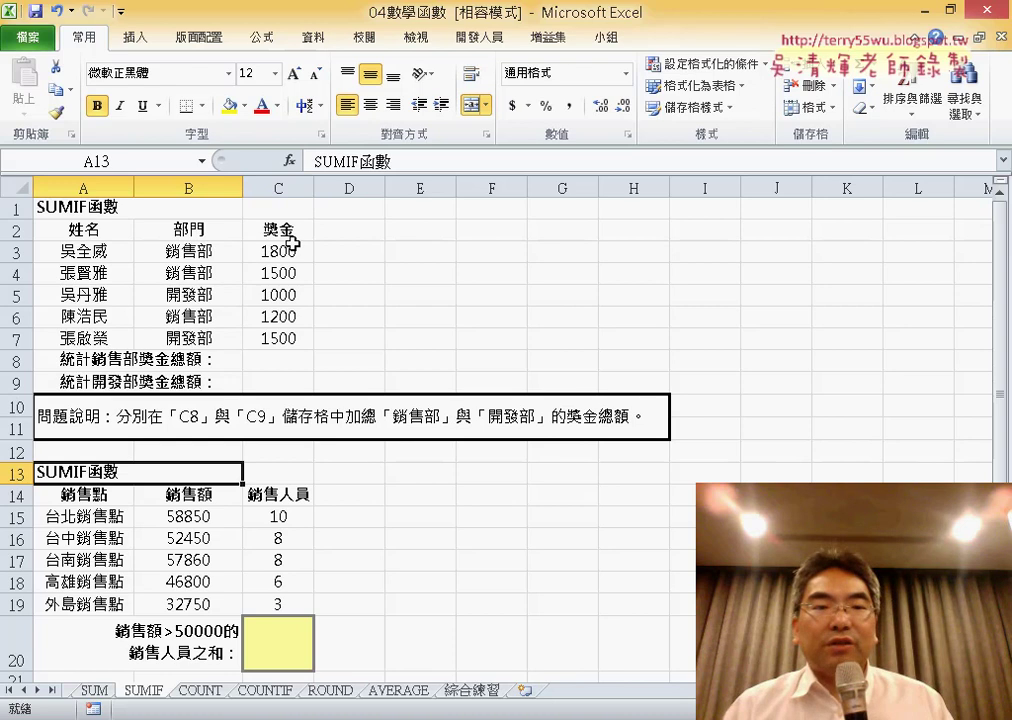
pyautogui.click(285, 360)
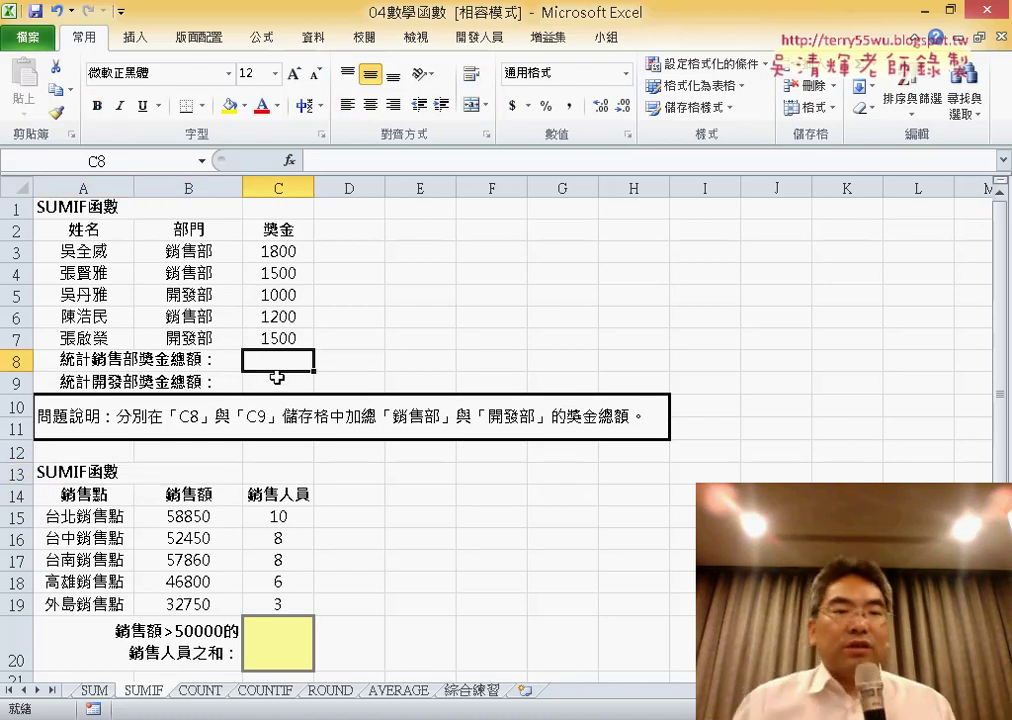
pyautogui.click(271, 388)
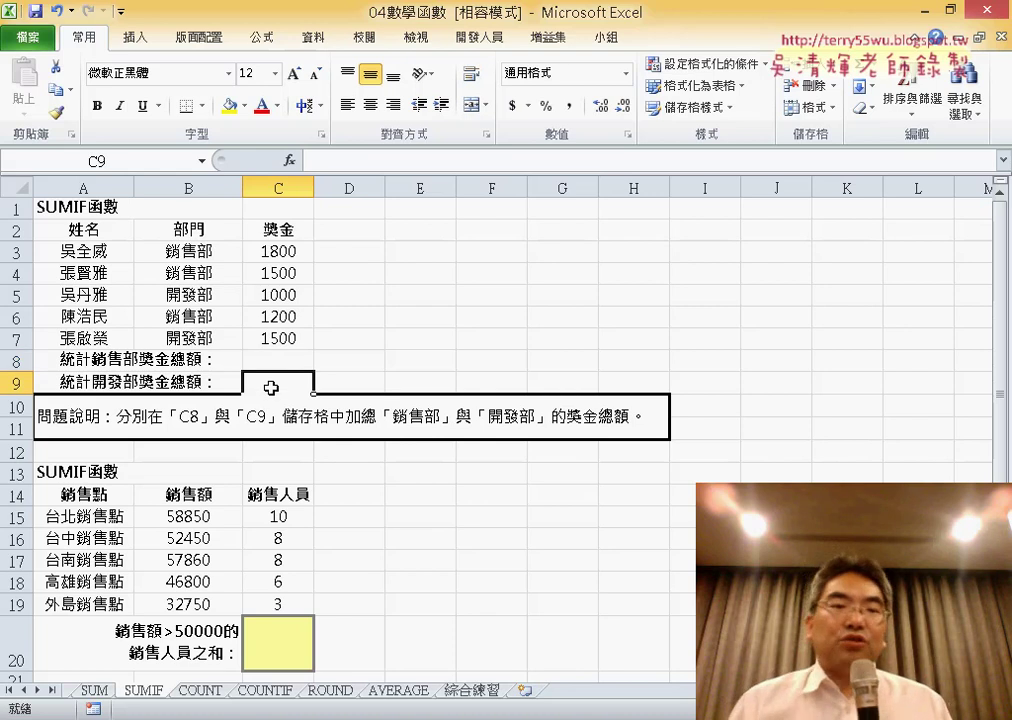
pyautogui.click(192, 253)
pyautogui.moveTo(192, 253); pyautogui.dragTo(189, 280)
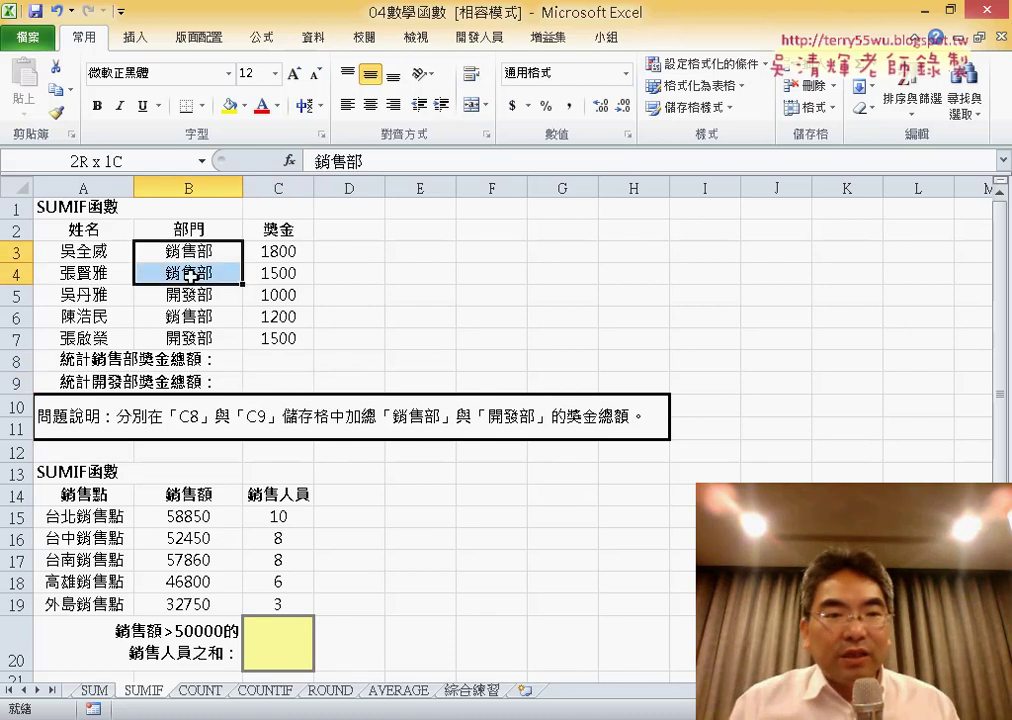
pyautogui.click(187, 319)
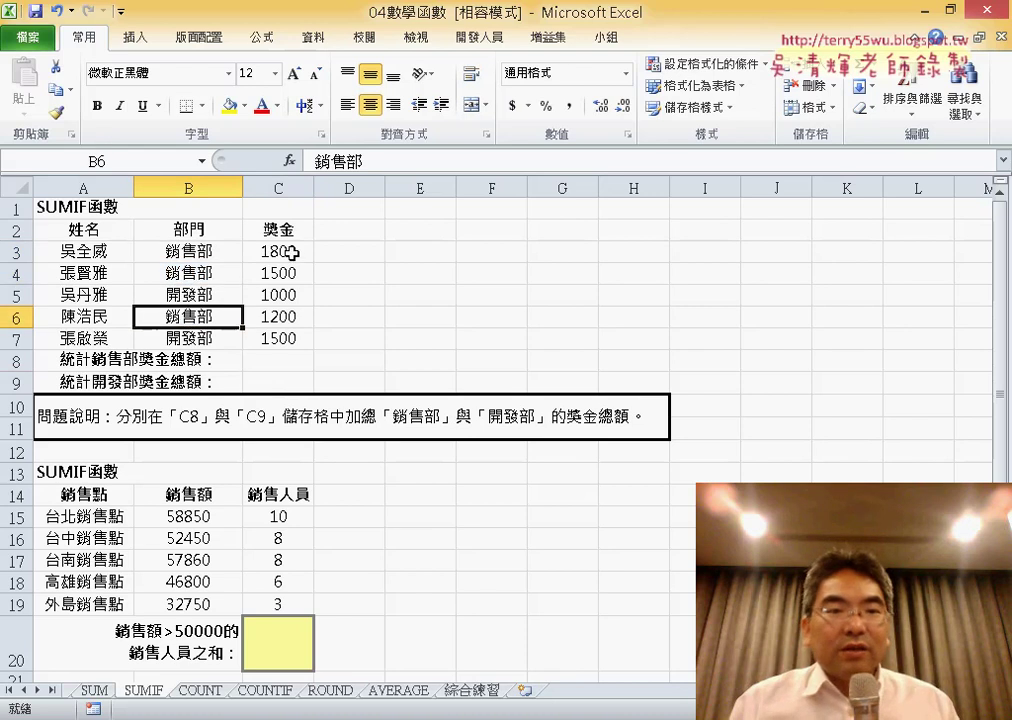
pyautogui.moveTo(290, 253); pyautogui.dragTo(282, 271)
pyautogui.click(277, 318)
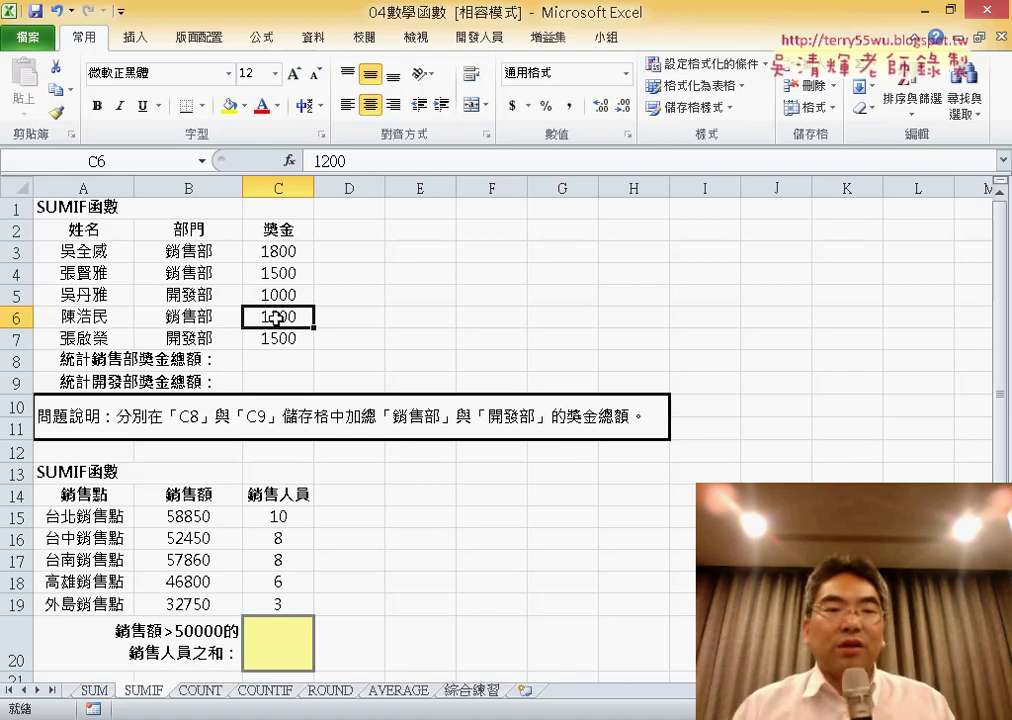
pyautogui.moveTo(292, 252); pyautogui.dragTo(300, 273)
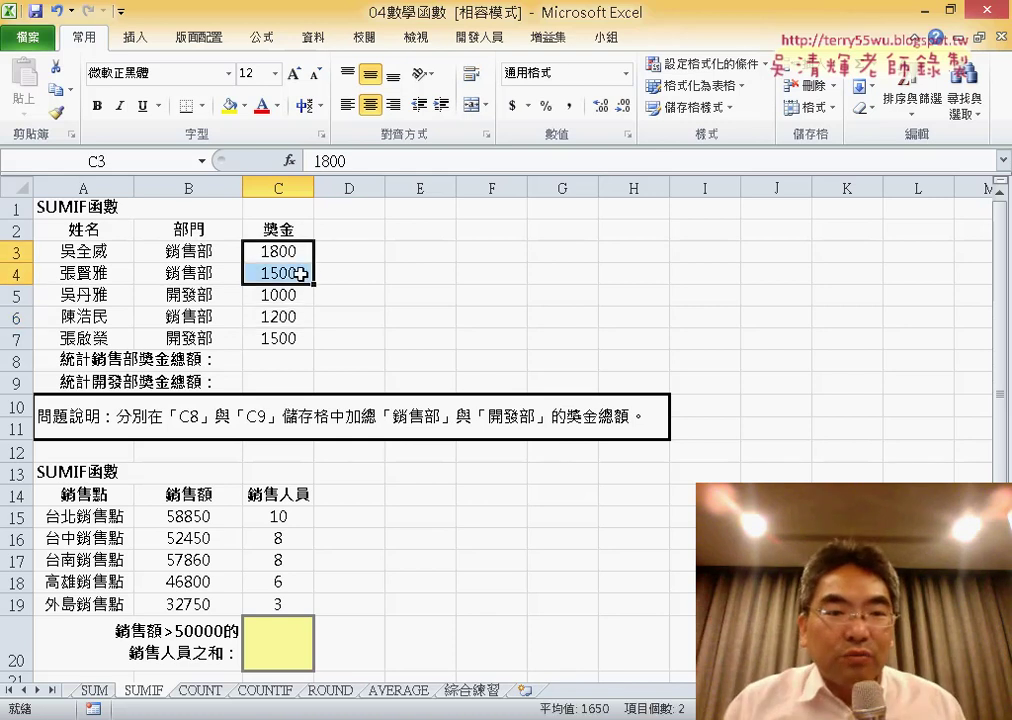
pyautogui.click(292, 318)
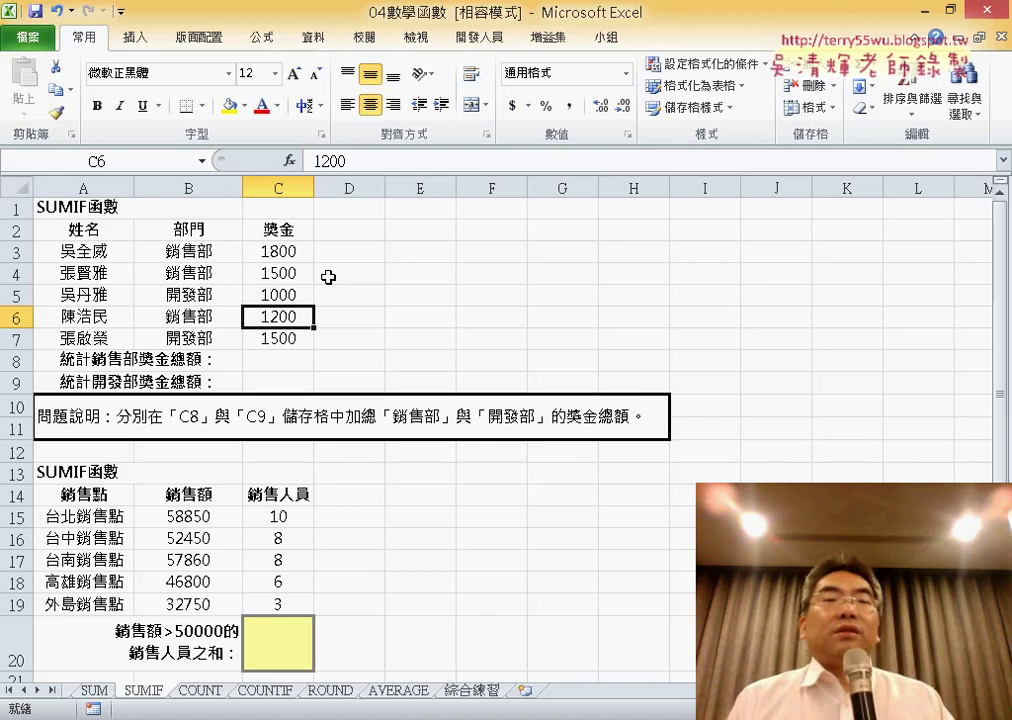
pyautogui.click(189, 254)
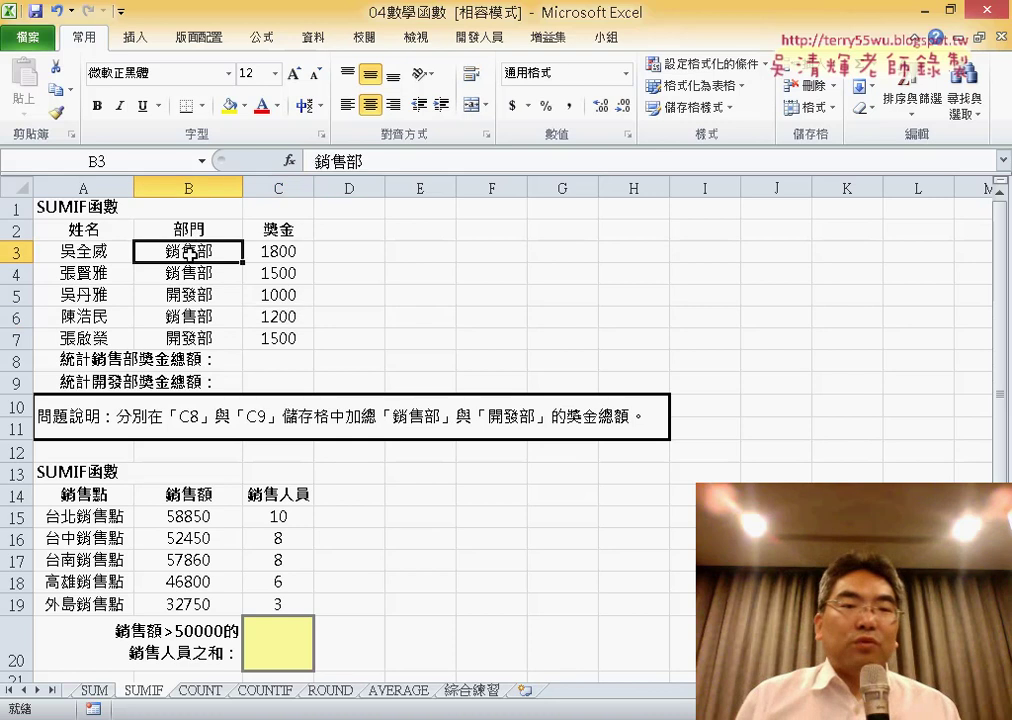
pyautogui.moveTo(189, 254); pyautogui.dragTo(189, 338)
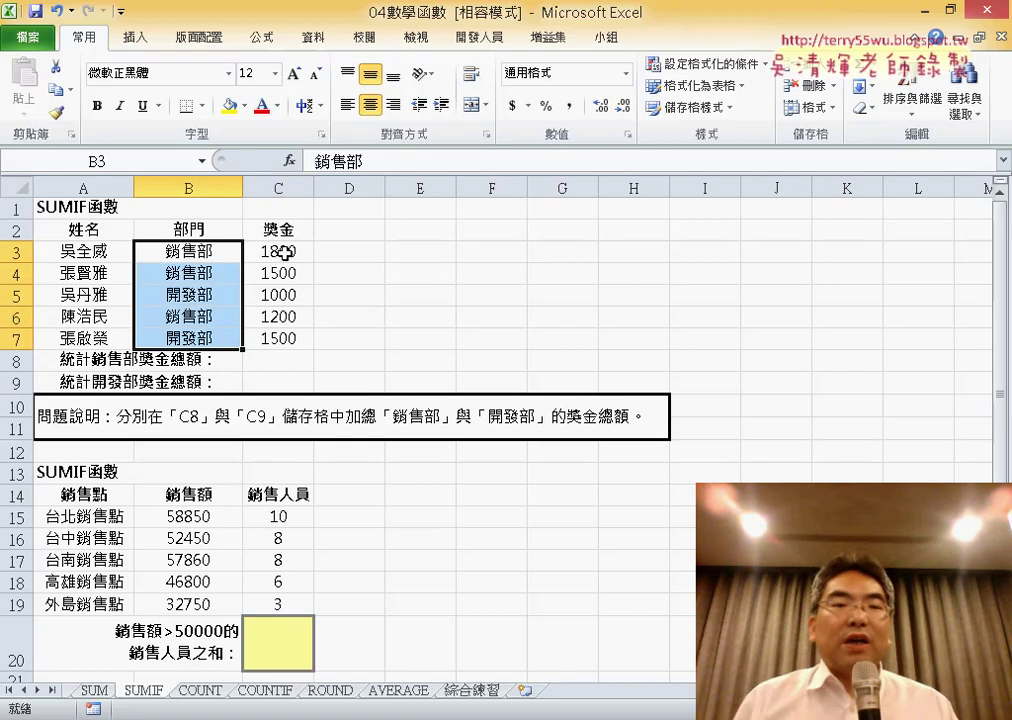
pyautogui.moveTo(285, 252); pyautogui.dragTo(279, 338)
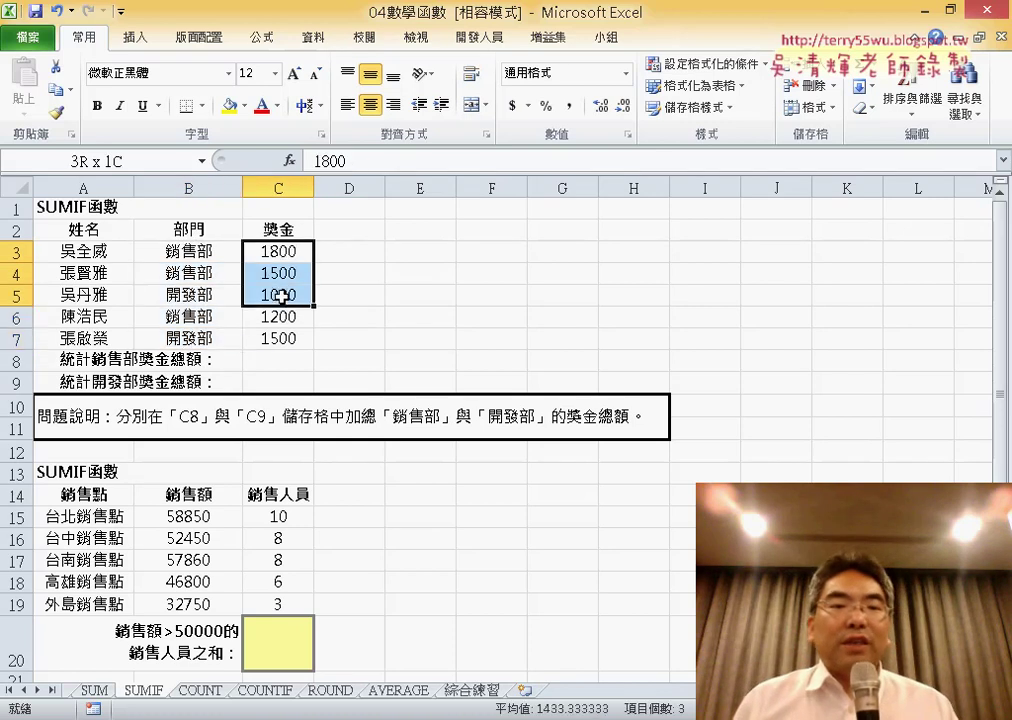
pyautogui.click(279, 356)
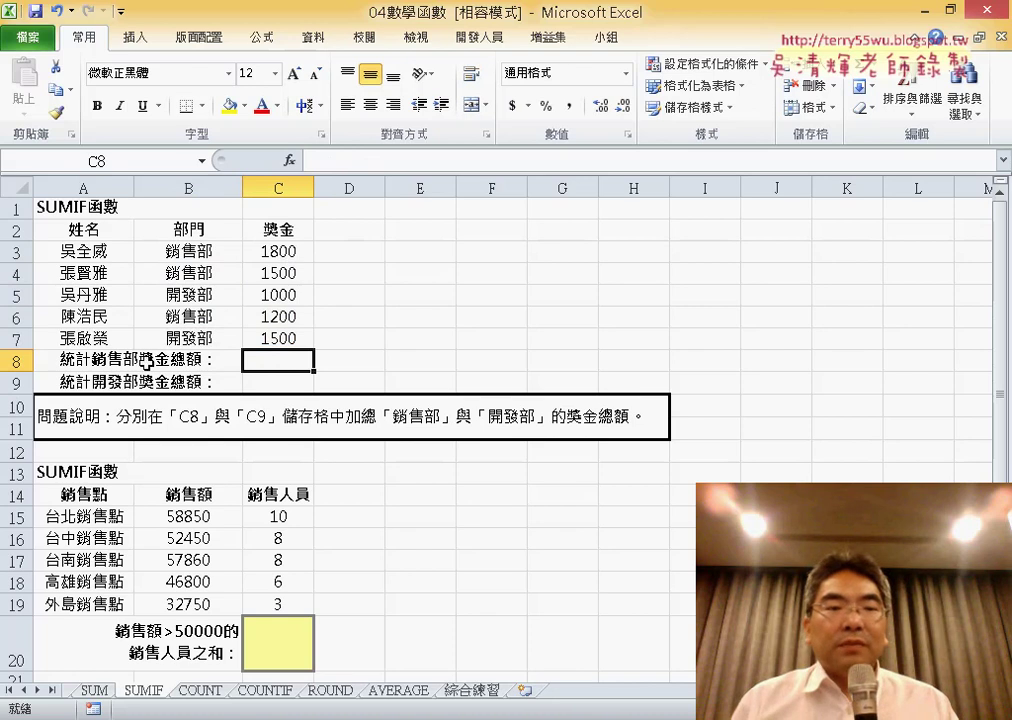
# Choose SUMIF from Insert Function for cell C8.
pyautogui.click(289, 160)
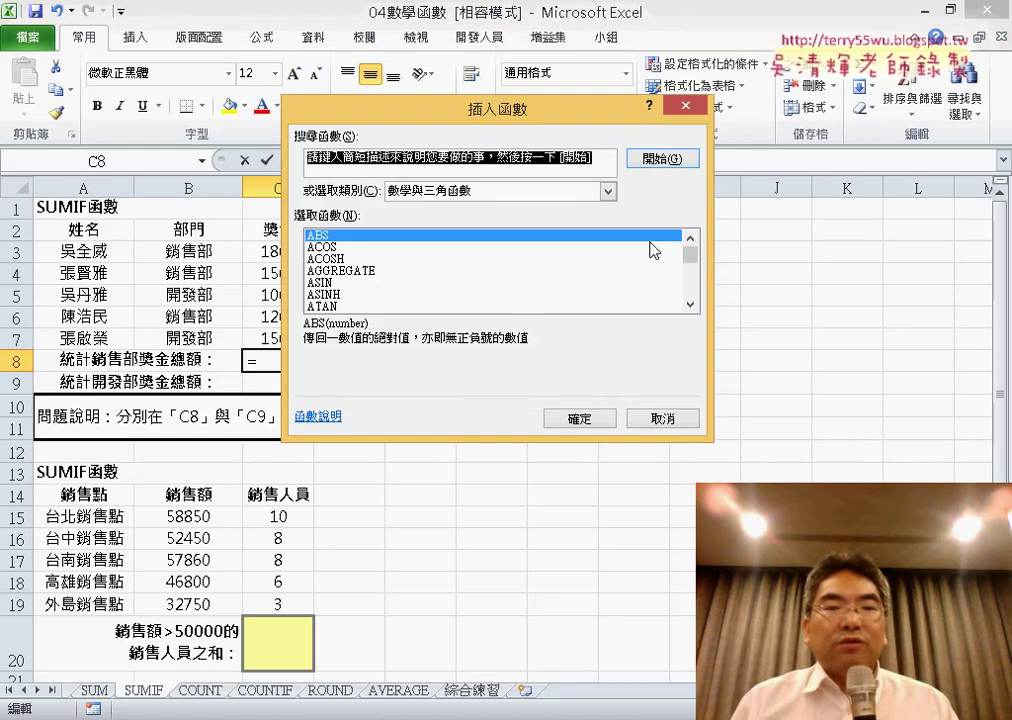
pyautogui.moveTo(690, 258); pyautogui.dragTo(694, 290)
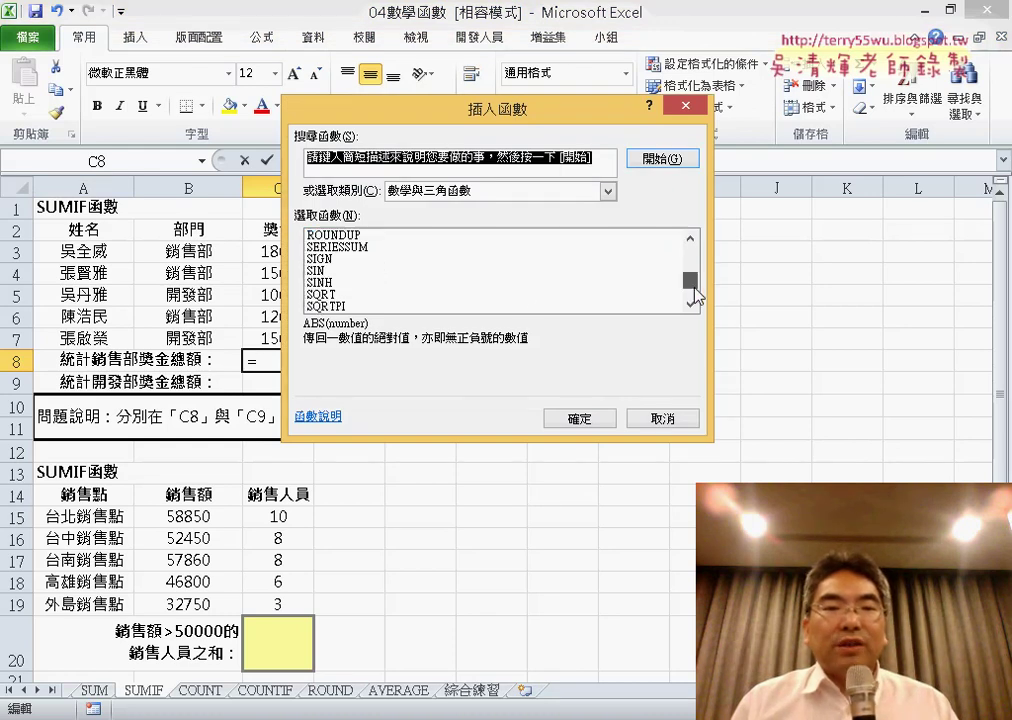
pyautogui.click(691, 304)
pyautogui.click(691, 304)
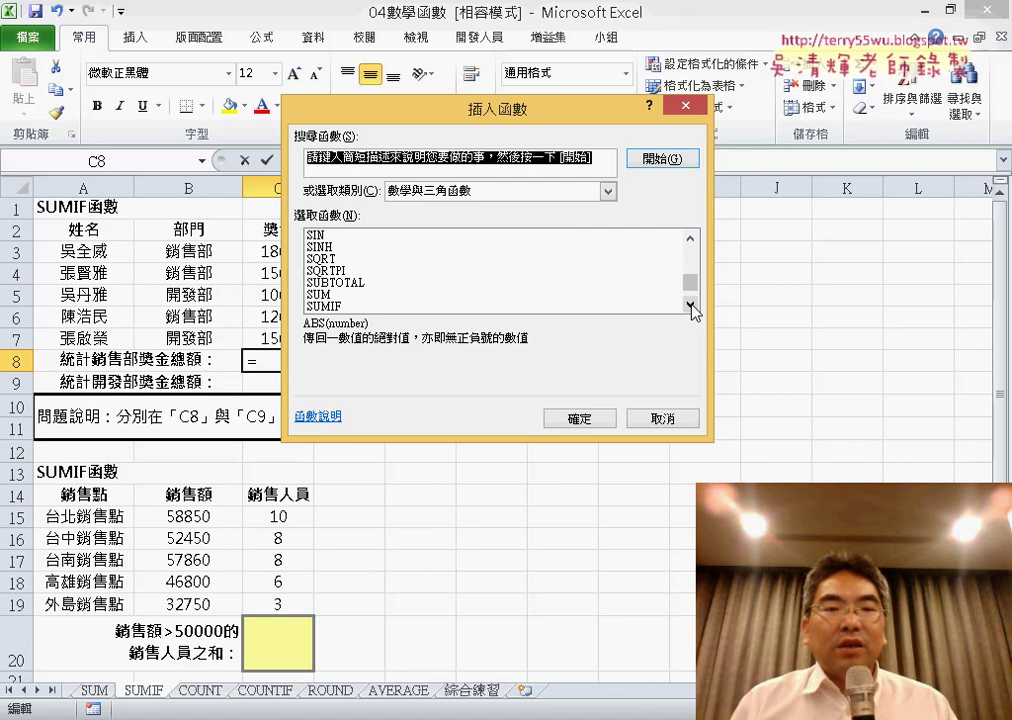
pyautogui.click(362, 306)
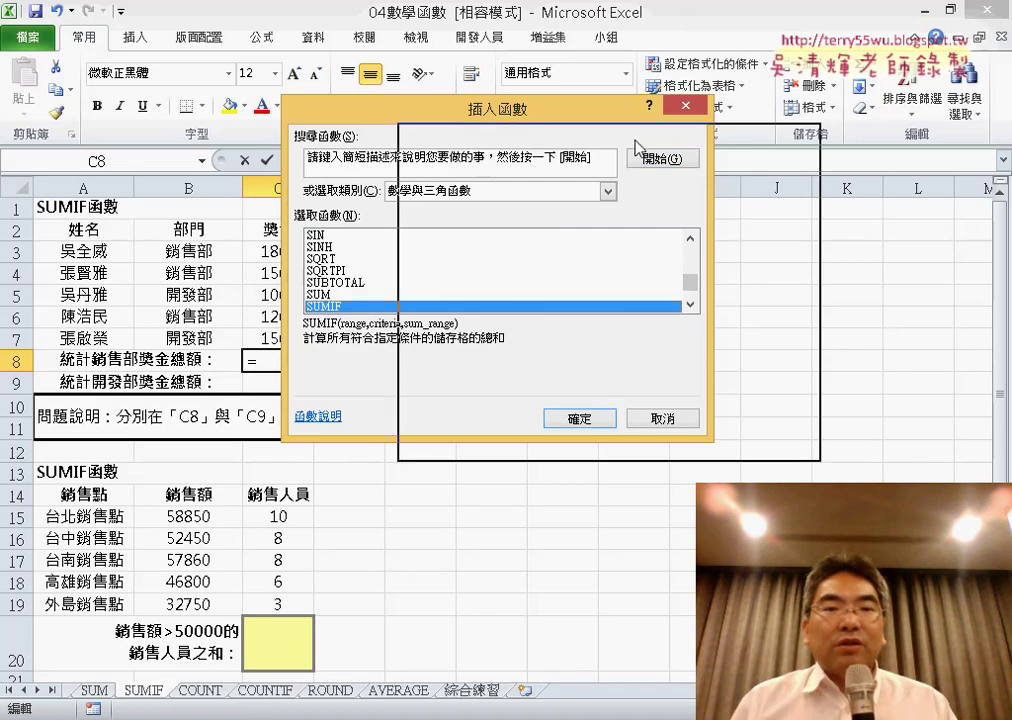
pyautogui.moveTo(484, 134); pyautogui.dragTo(812, 168)
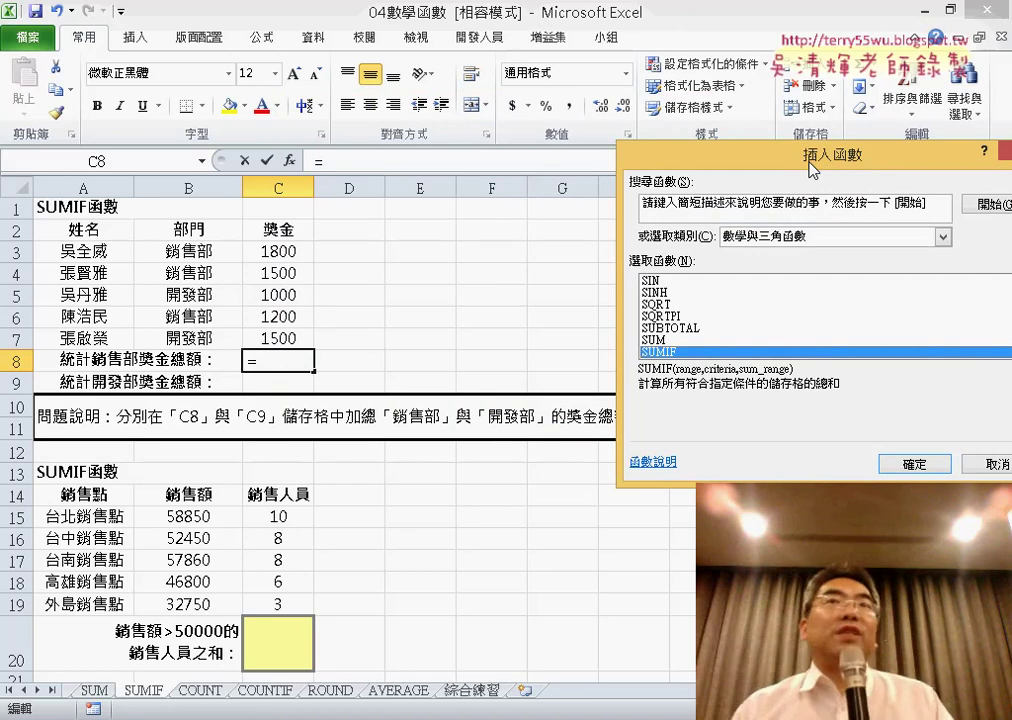
pyautogui.click(914, 463)
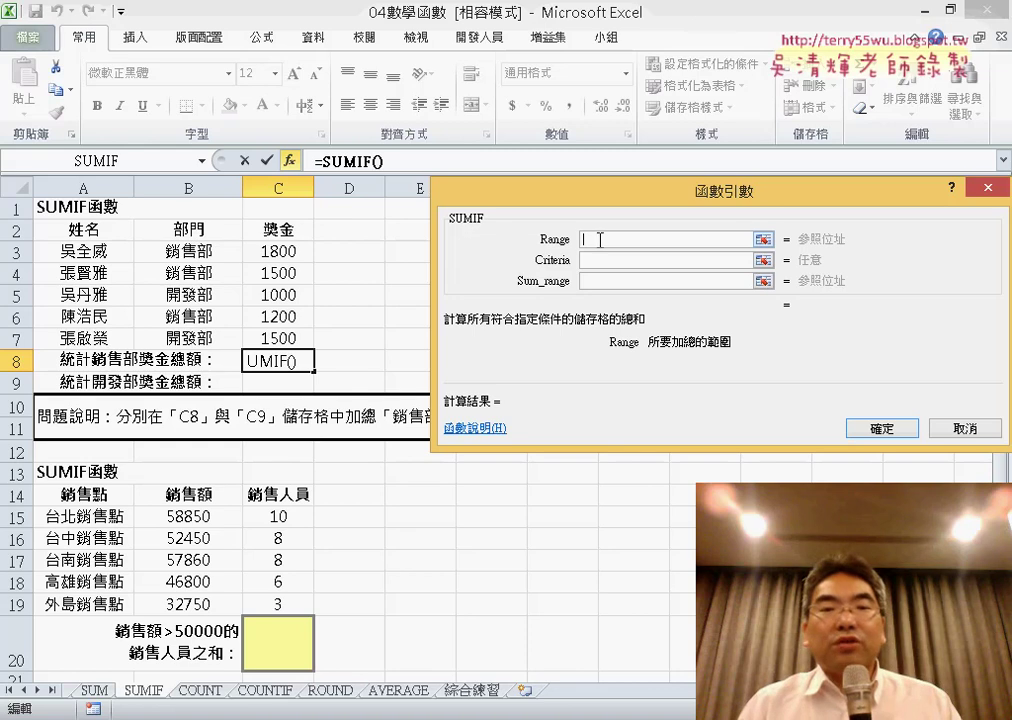
# Set SUMIF's Range to B3:B7 and its Criteria to 銷售部.
pyautogui.moveTo(201, 250); pyautogui.dragTo(201, 338)
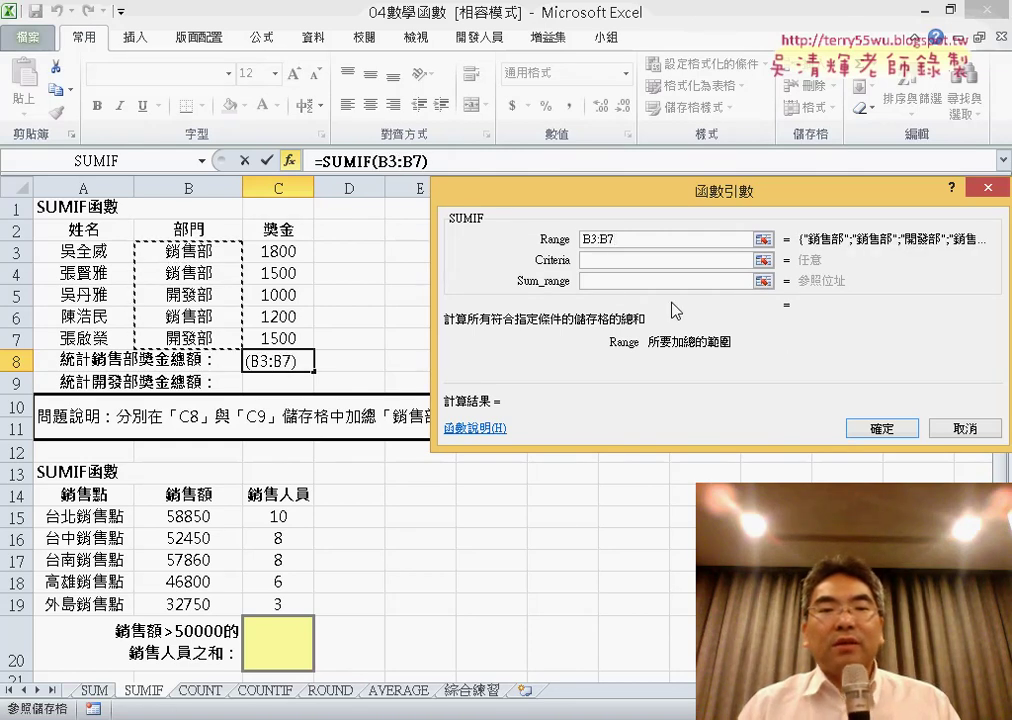
pyautogui.press('Tab')
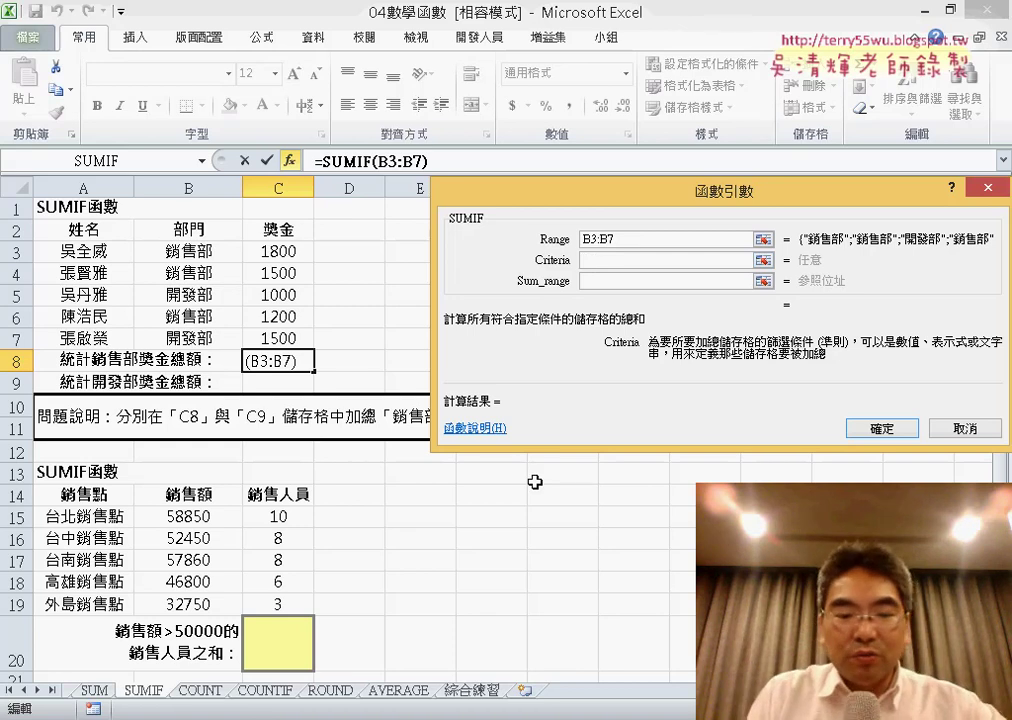
pyautogui.write('ㄒㄧㄠ')
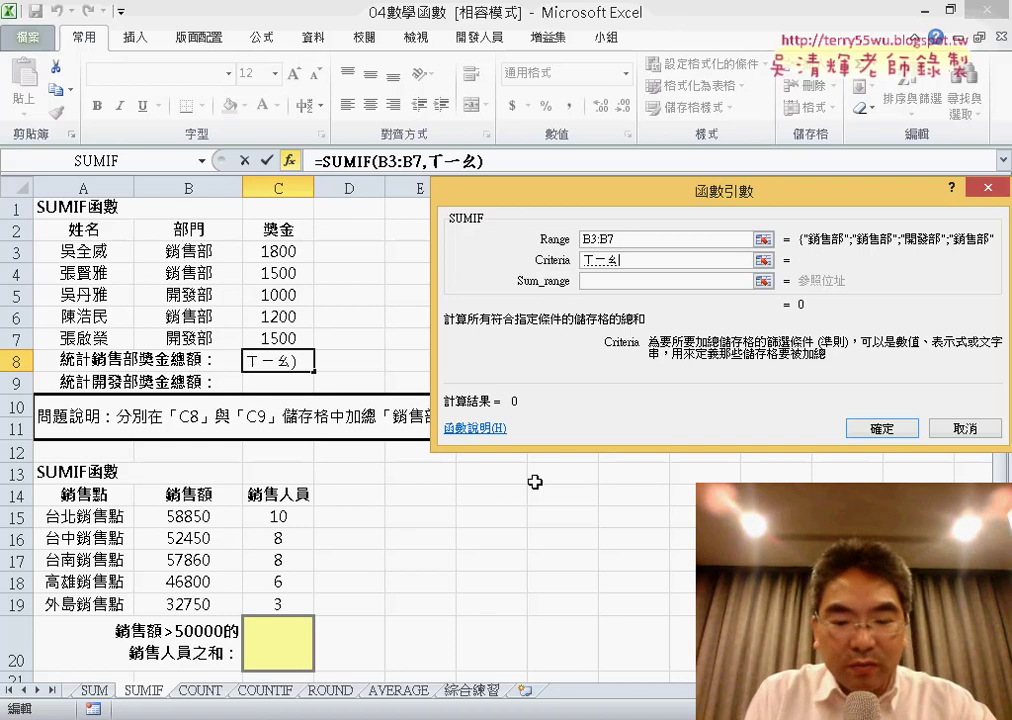
pyautogui.press('space')
pyautogui.write('ㄕㄡˋㄅㄨˋ')
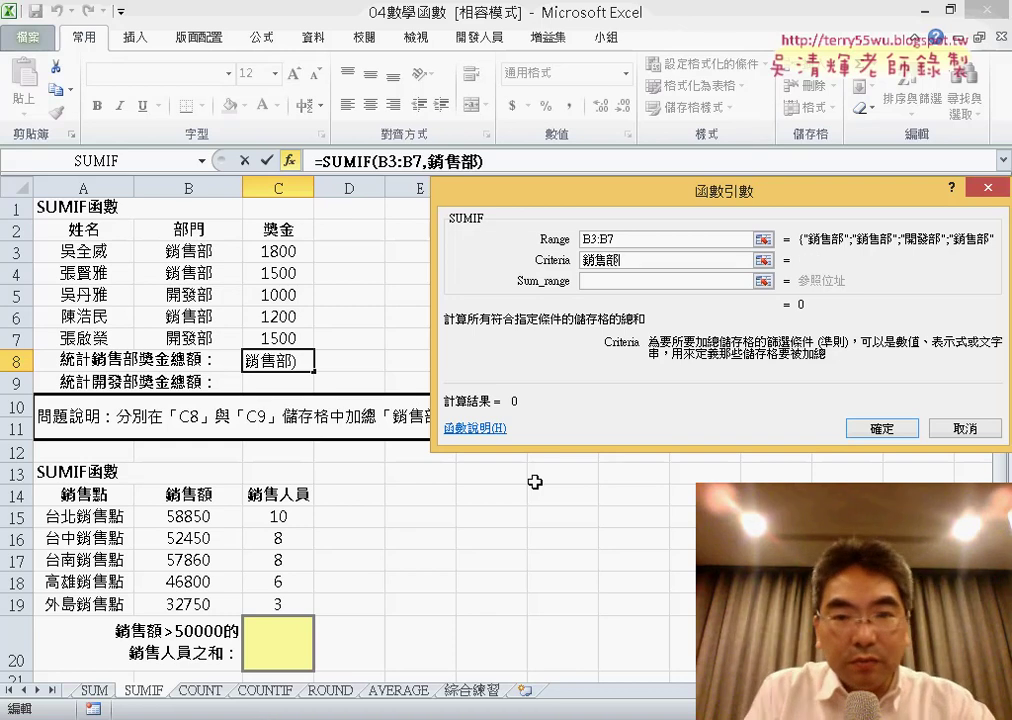
pyautogui.press('Return')
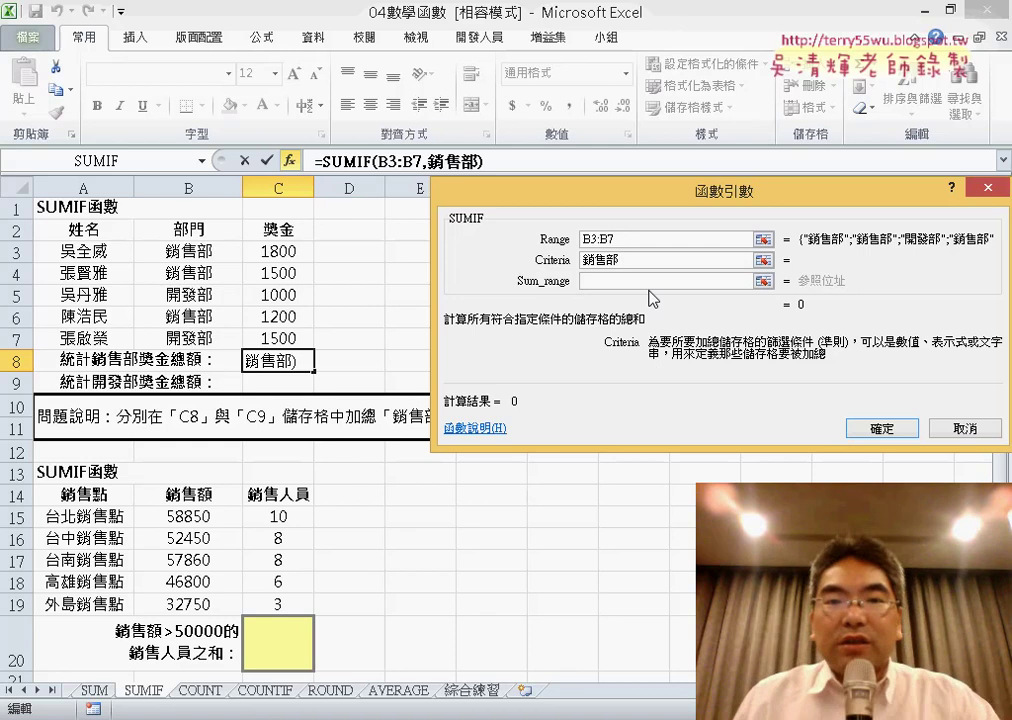
pyautogui.click(650, 281)
pyautogui.hotkey('shift', 'Tab')
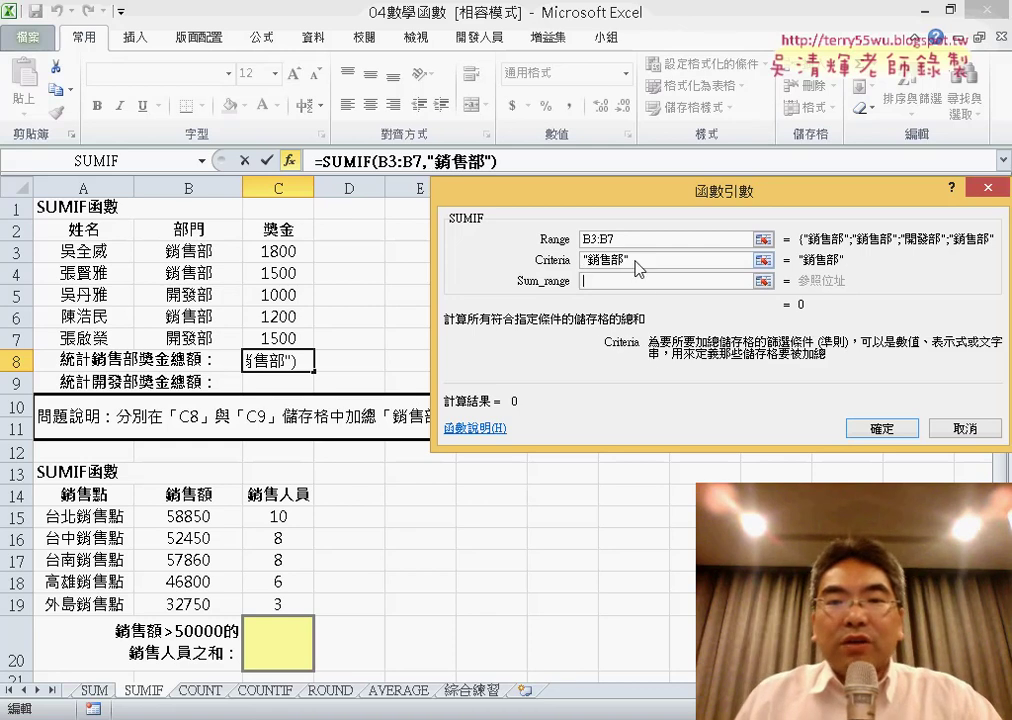
pyautogui.hotkey('shift', 'Tab')
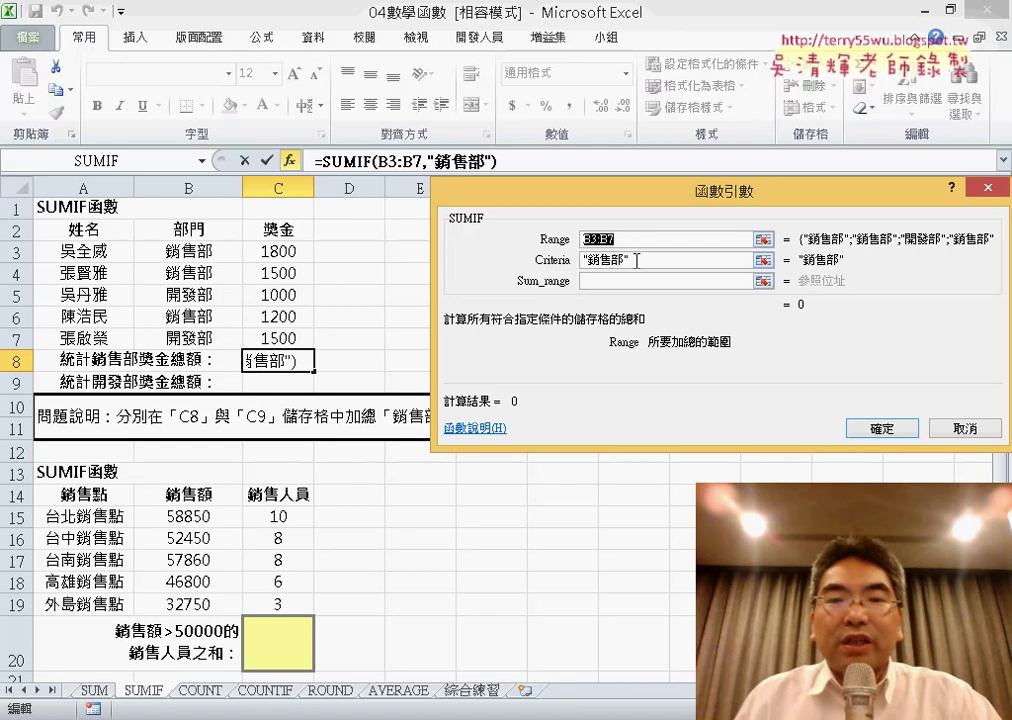
pyautogui.press('Tab')
# Set Sum_range to the bonuses in C3:C7.
pyautogui.moveTo(834, 190); pyautogui.dragTo(637, 165)
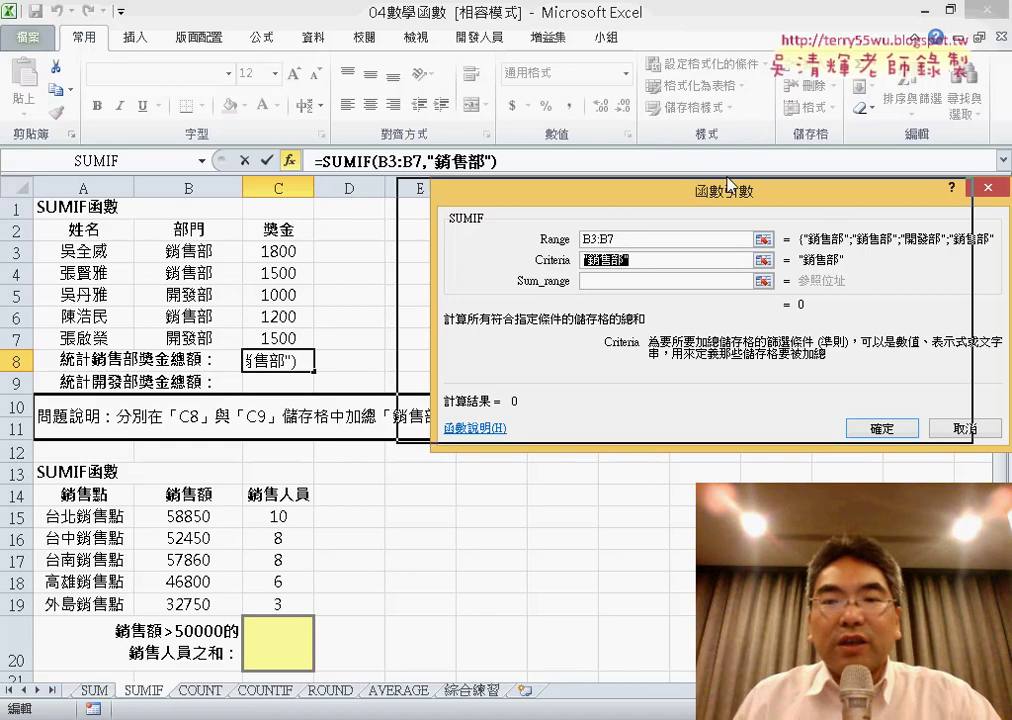
pyautogui.moveTo(527, 178); pyautogui.dragTo(432, 449)
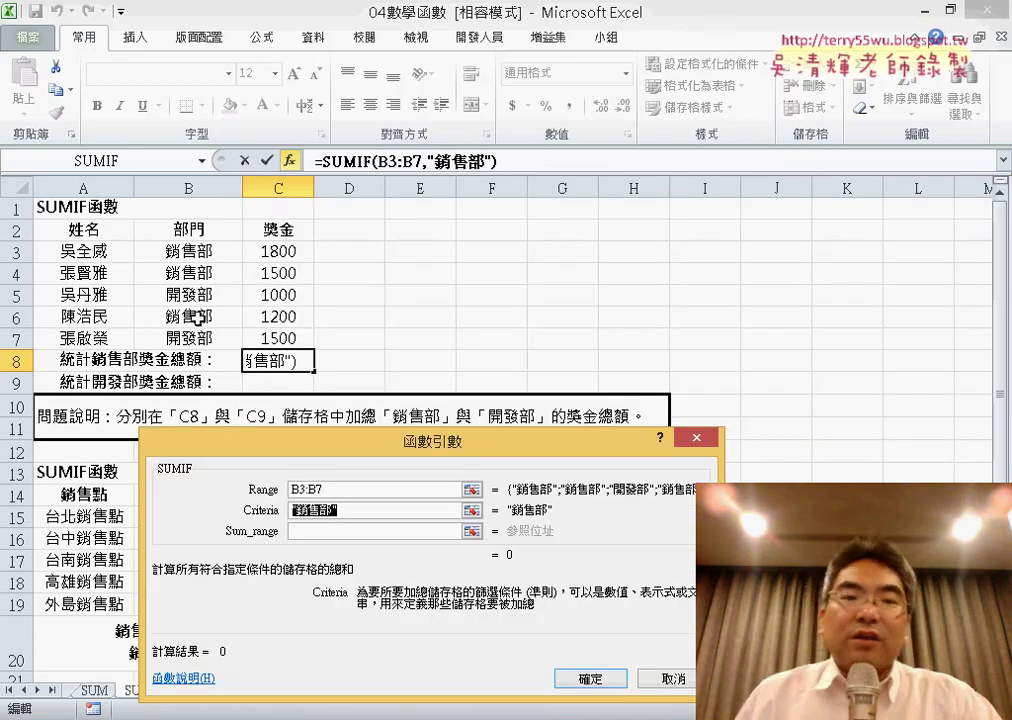
pyautogui.moveTo(413, 450); pyautogui.dragTo(597, 213)
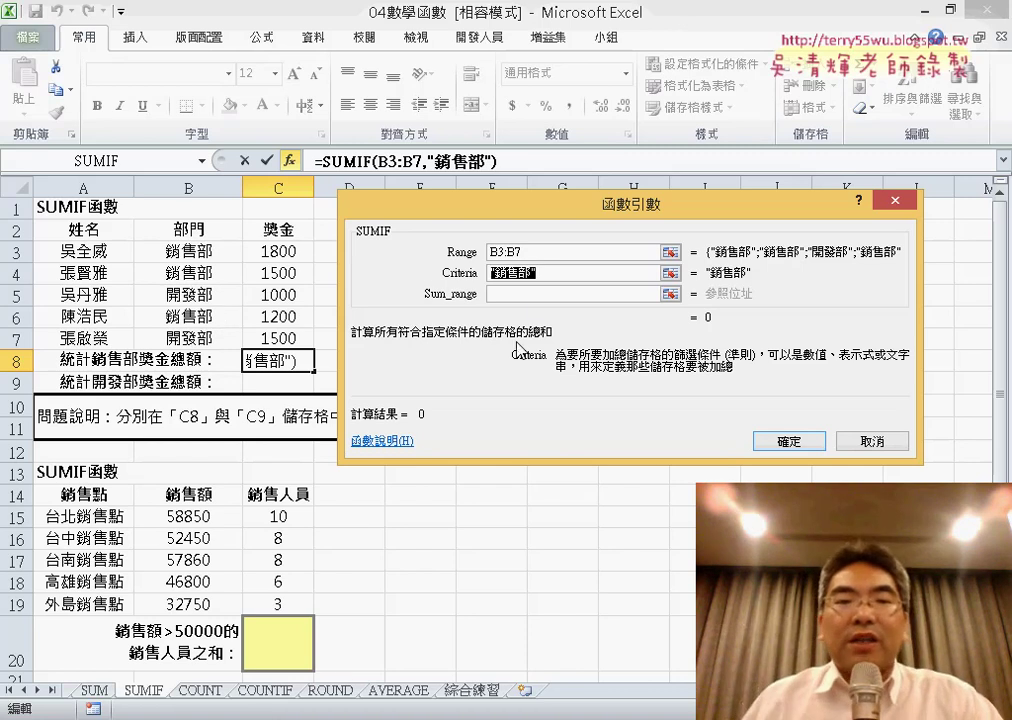
pyautogui.click(533, 296)
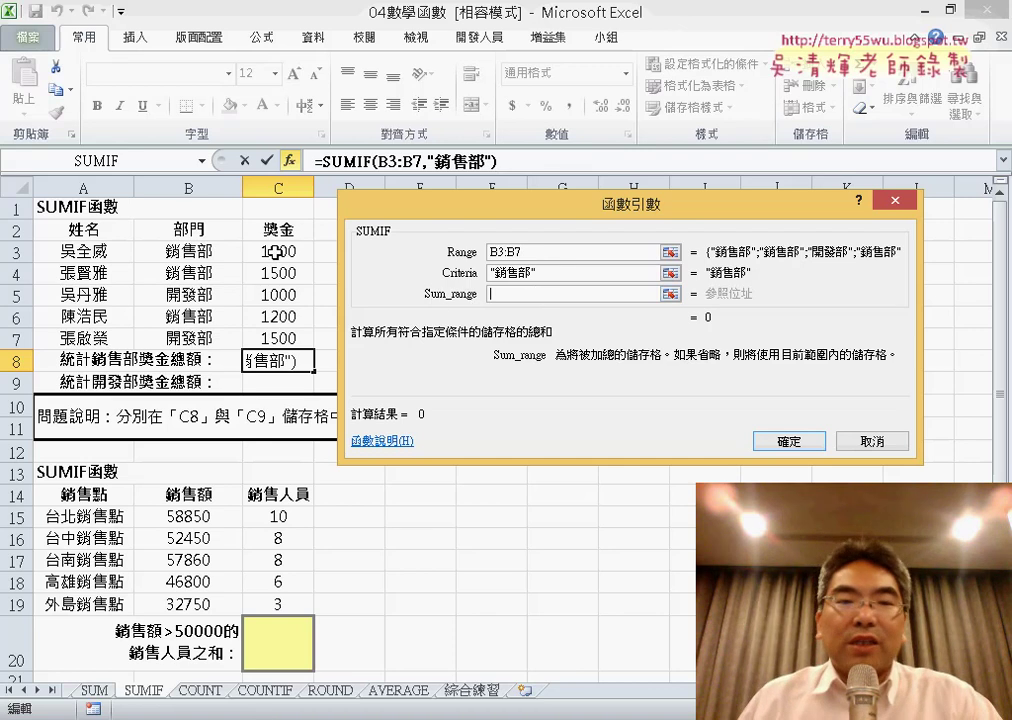
pyautogui.moveTo(275, 252); pyautogui.dragTo(276, 340)
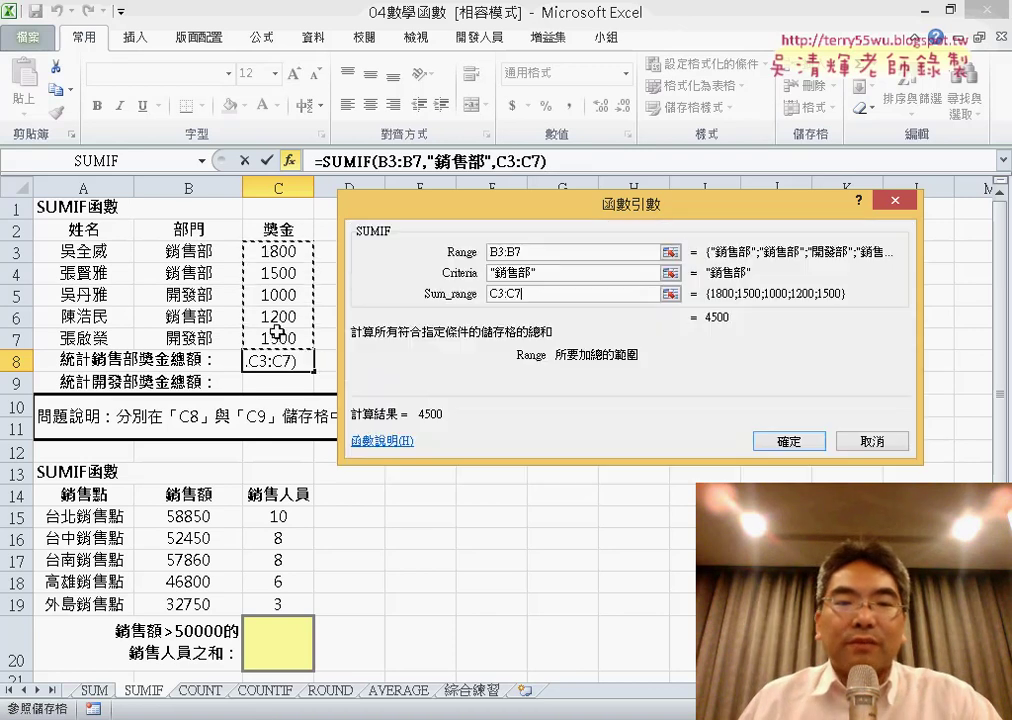
# Review all three SUMIF arguments and confirm, so C8 shows 4500.
pyautogui.click(512, 274)
pyautogui.click(512, 276)
pyautogui.click(539, 294)
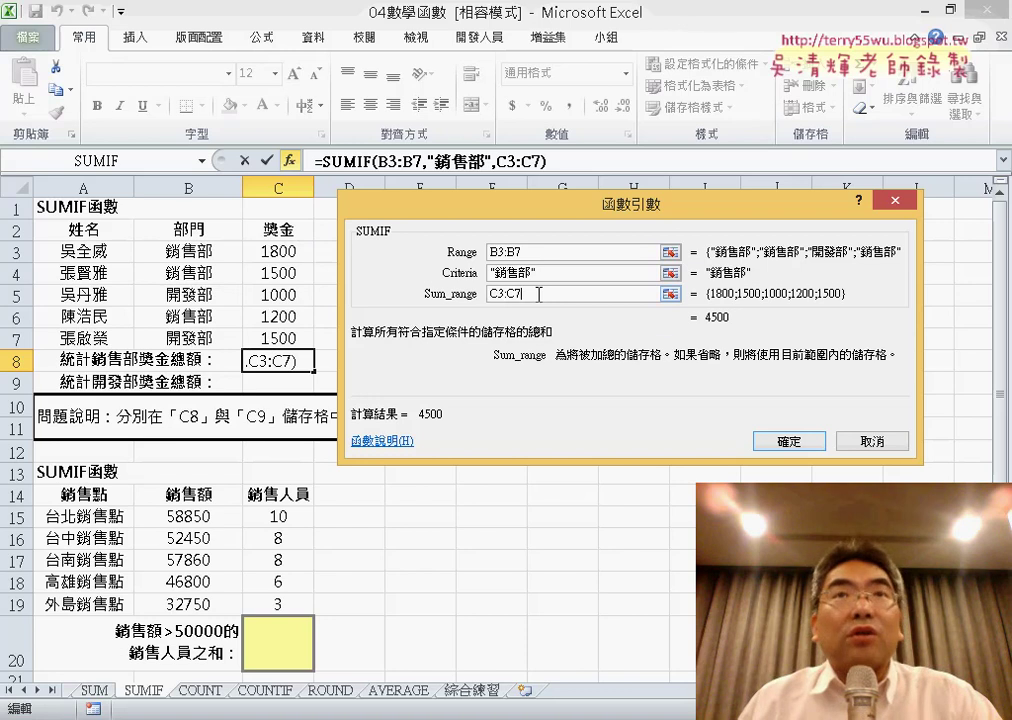
pyautogui.click(537, 254)
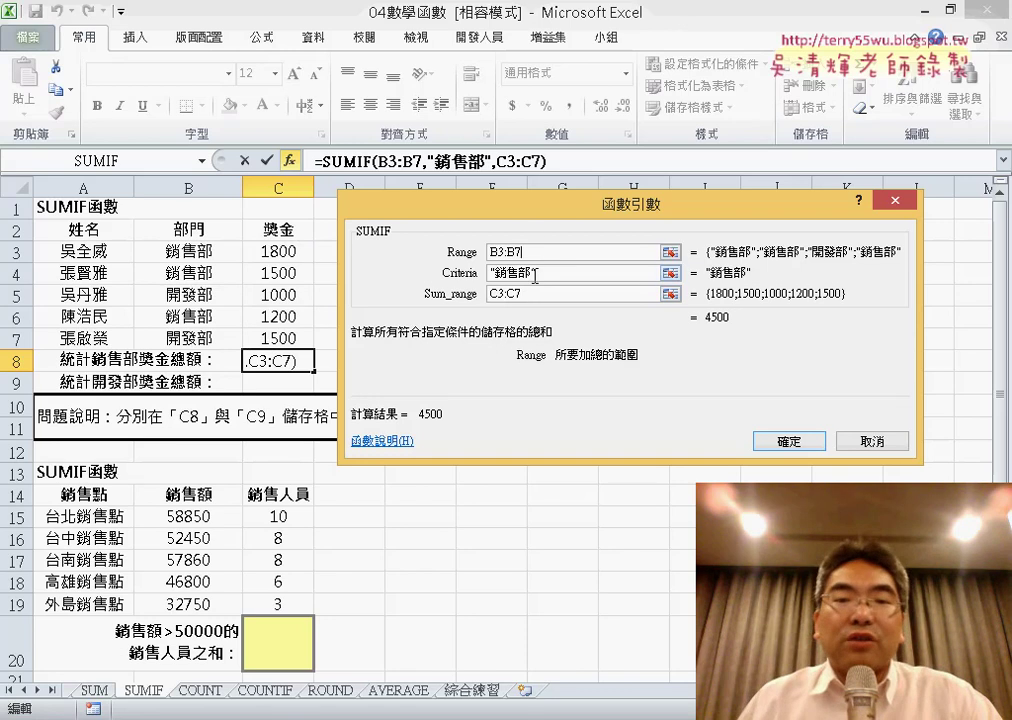
pyautogui.click(535, 276)
pyautogui.click(552, 295)
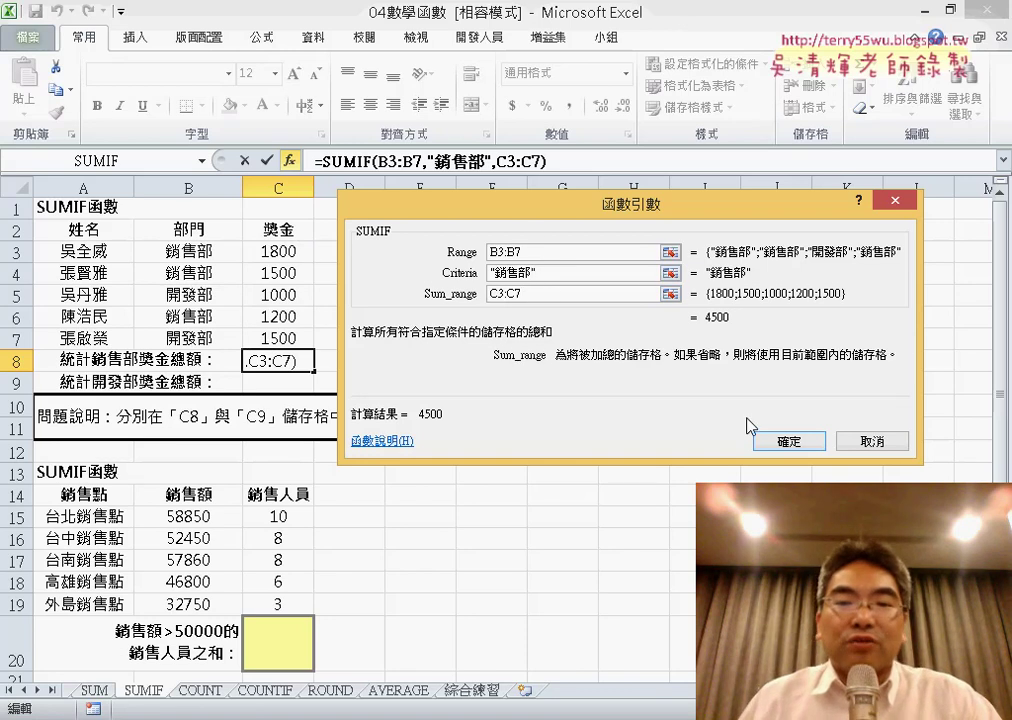
pyautogui.click(789, 441)
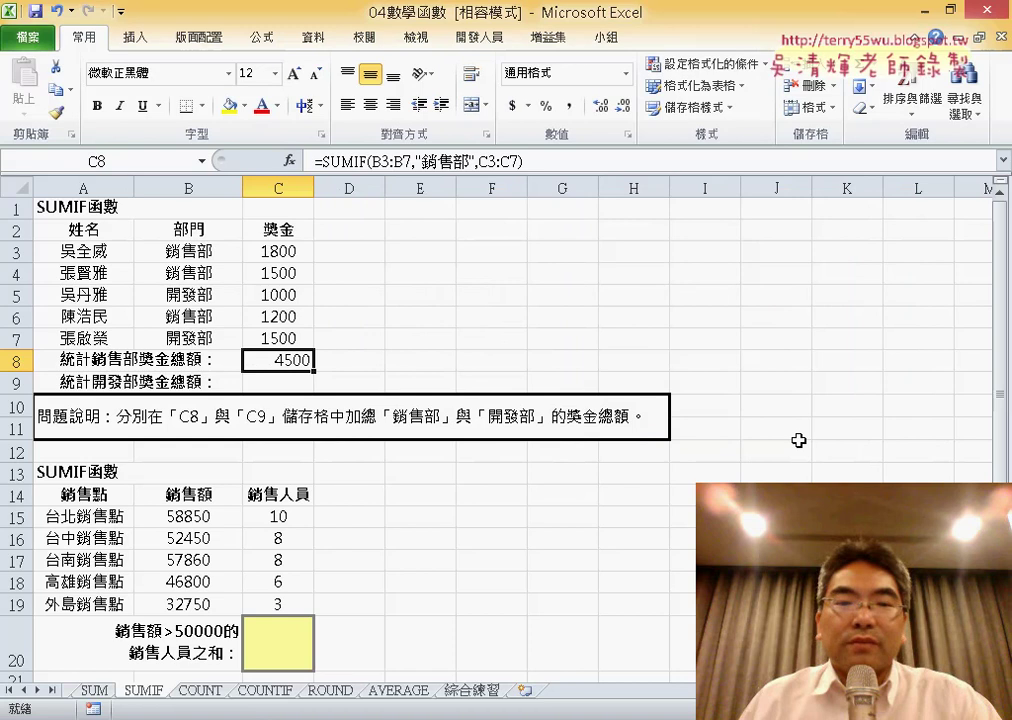
# Check the 銷售部 bonuses of 1800, 1500 and 1200 in C3, C4 and C6.
pyautogui.click(299, 252)
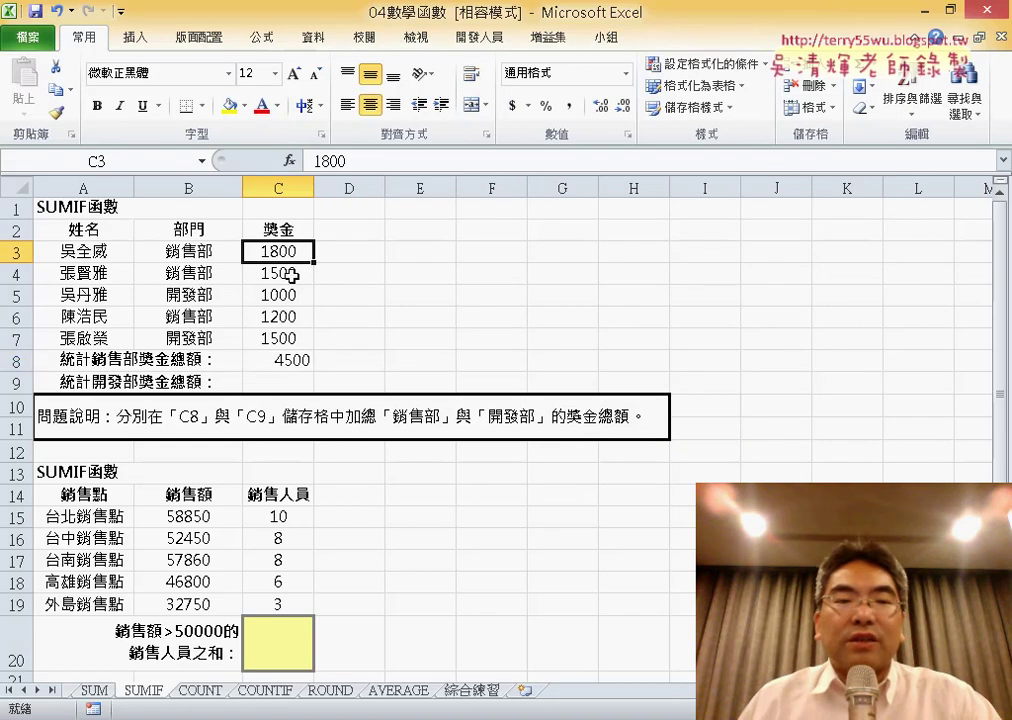
pyautogui.click(291, 275)
pyautogui.click(296, 317)
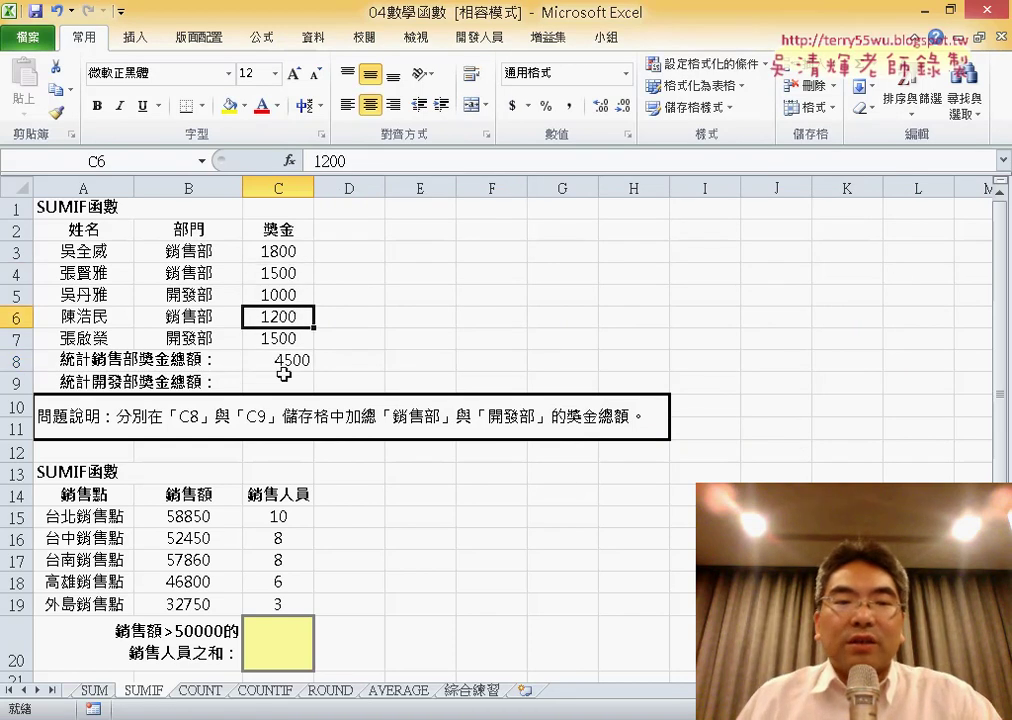
# Copy C8's SUMIF formula text from the formula bar and start a new entry in C9.
pyautogui.click(287, 381)
pyautogui.click(273, 361)
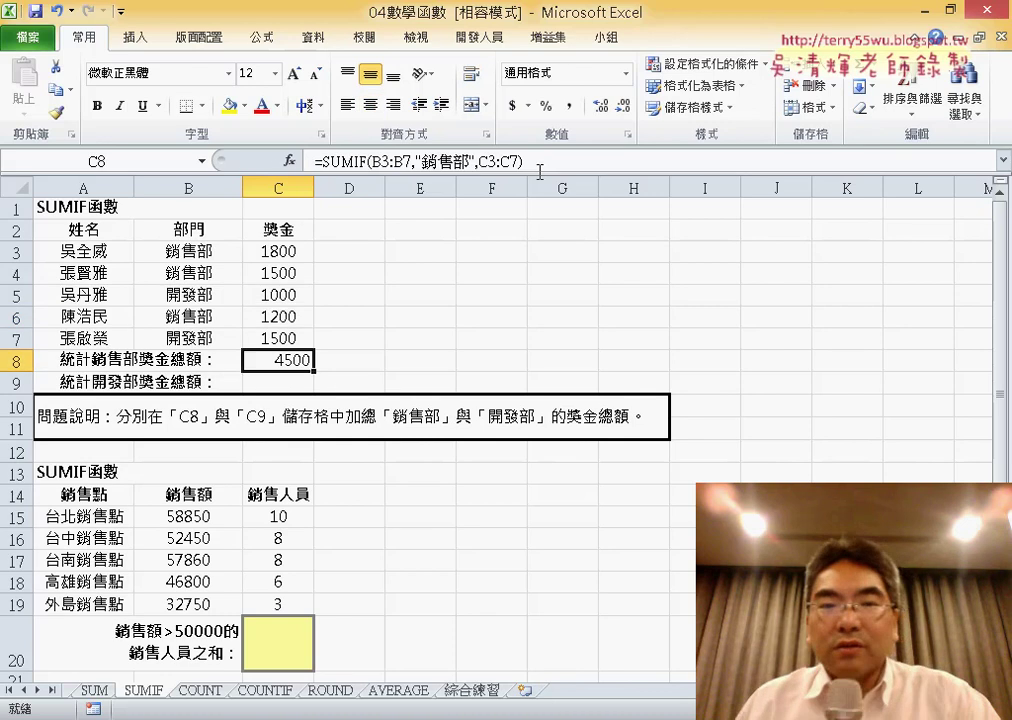
pyautogui.click(363, 163)
pyautogui.moveTo(322, 161); pyautogui.dragTo(522, 161)
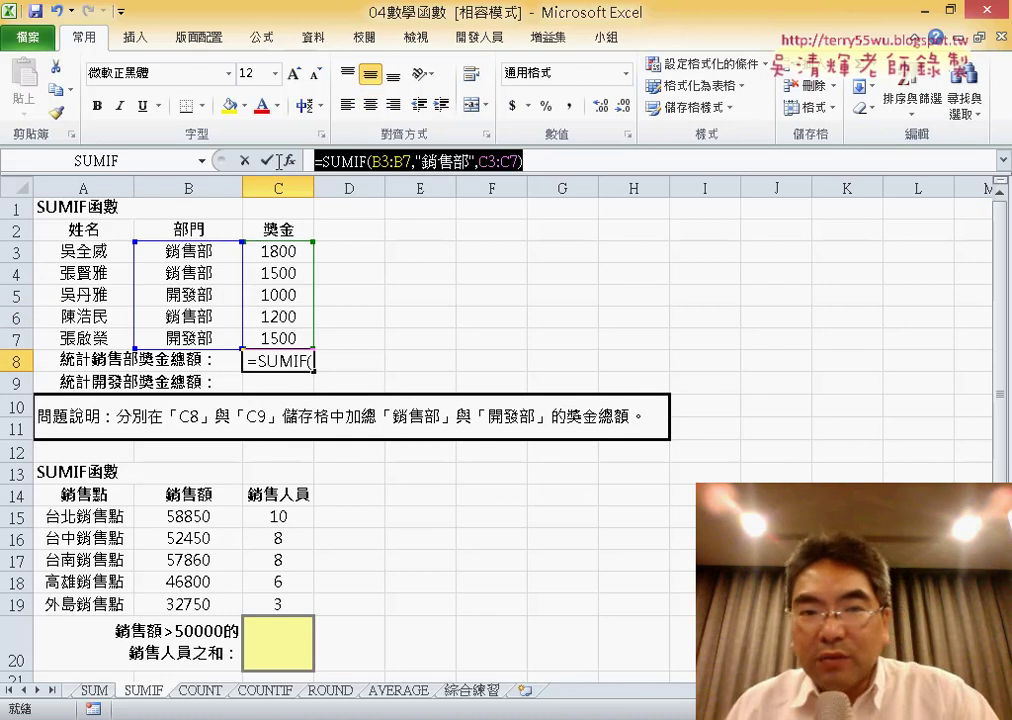
pyautogui.rightClick(400, 163)
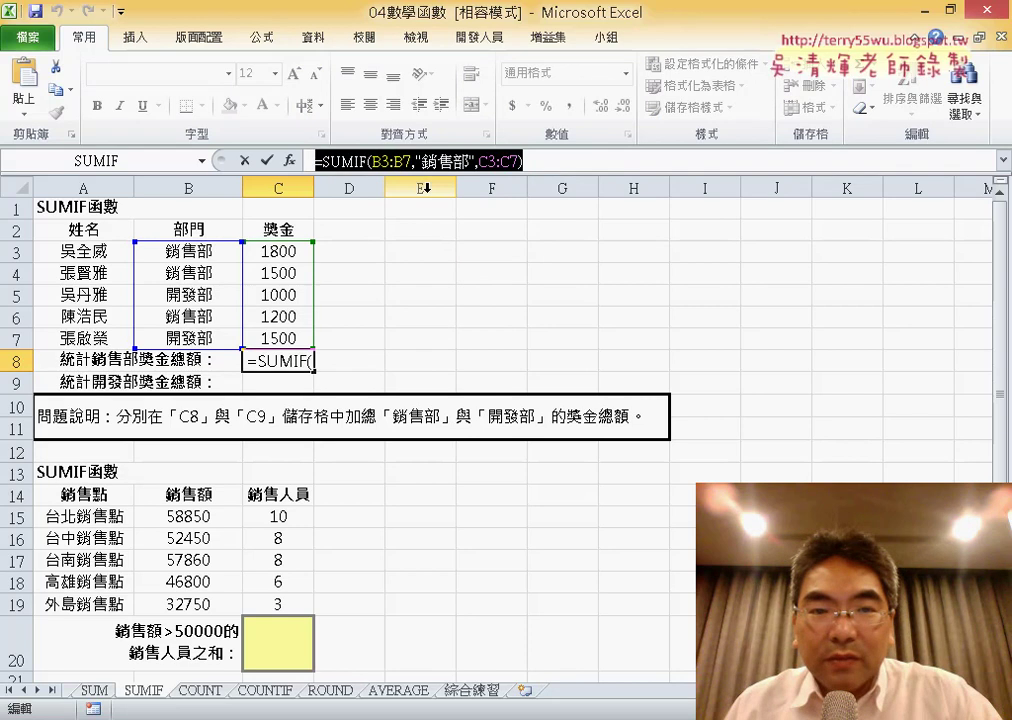
pyautogui.click(267, 160)
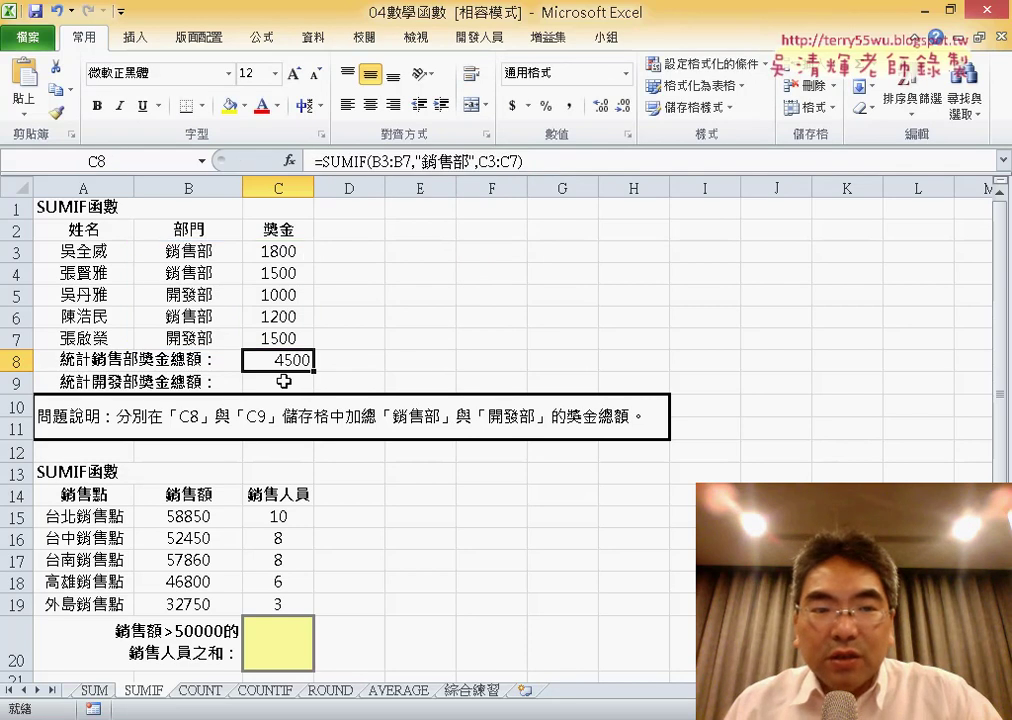
pyautogui.click(284, 381)
pyautogui.click(345, 162)
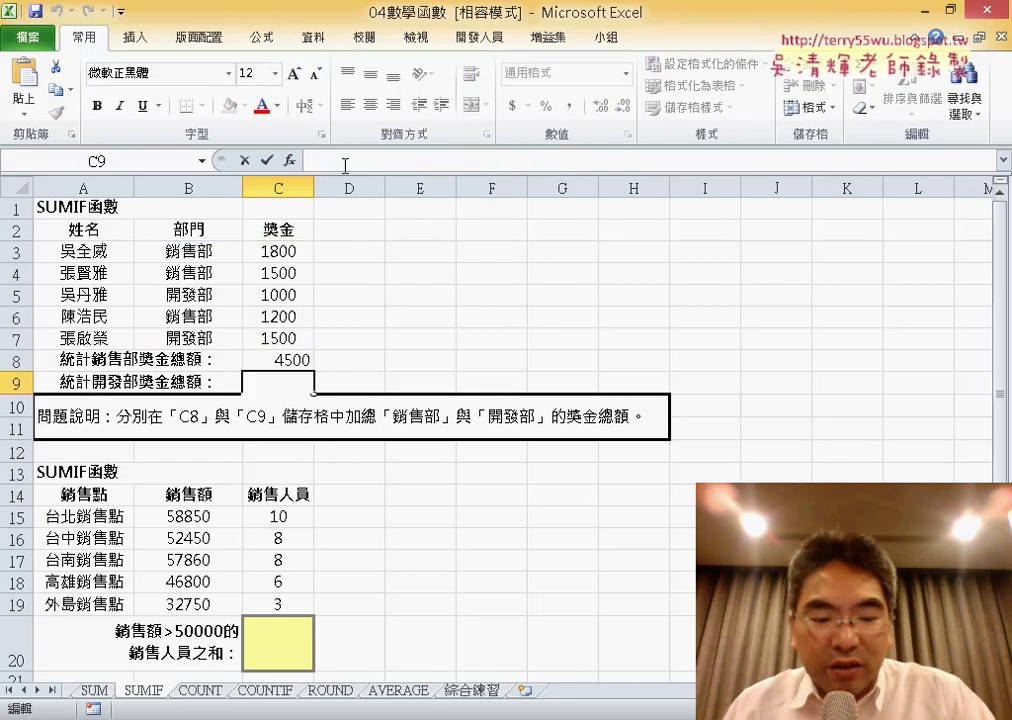
# Paste the SUMIF into C9 and change its criteria to "開發部".
pyautogui.write('=SUMIF(B3:B7,"銷售部",C3:C7)')
pyautogui.moveTo(421, 161); pyautogui.dragTo(455, 163)
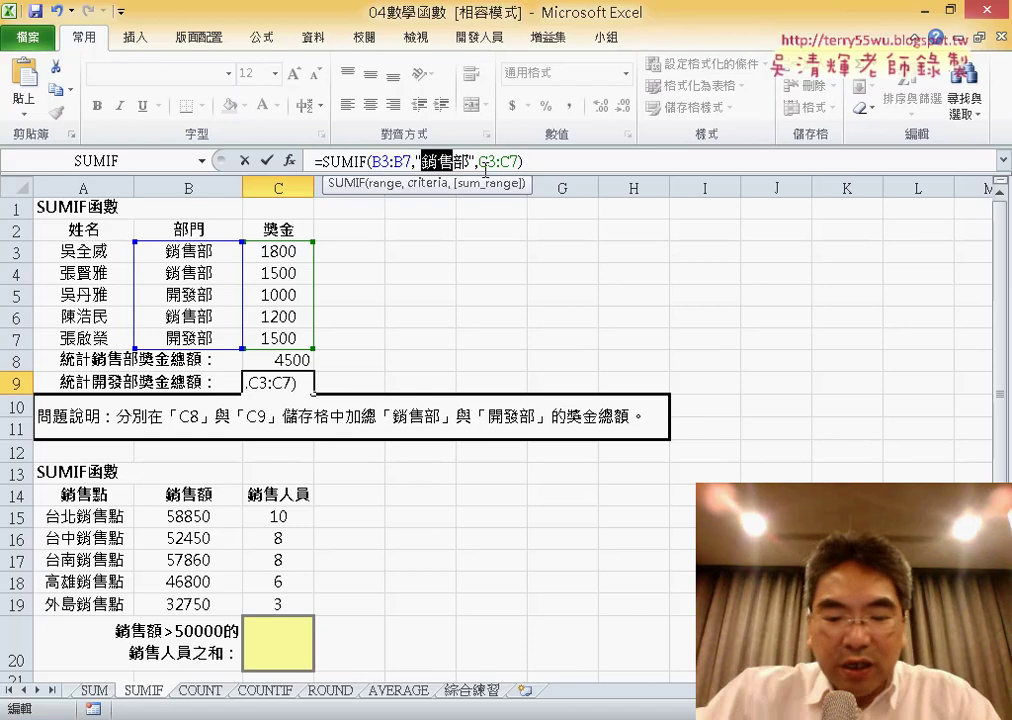
pyautogui.write('開')
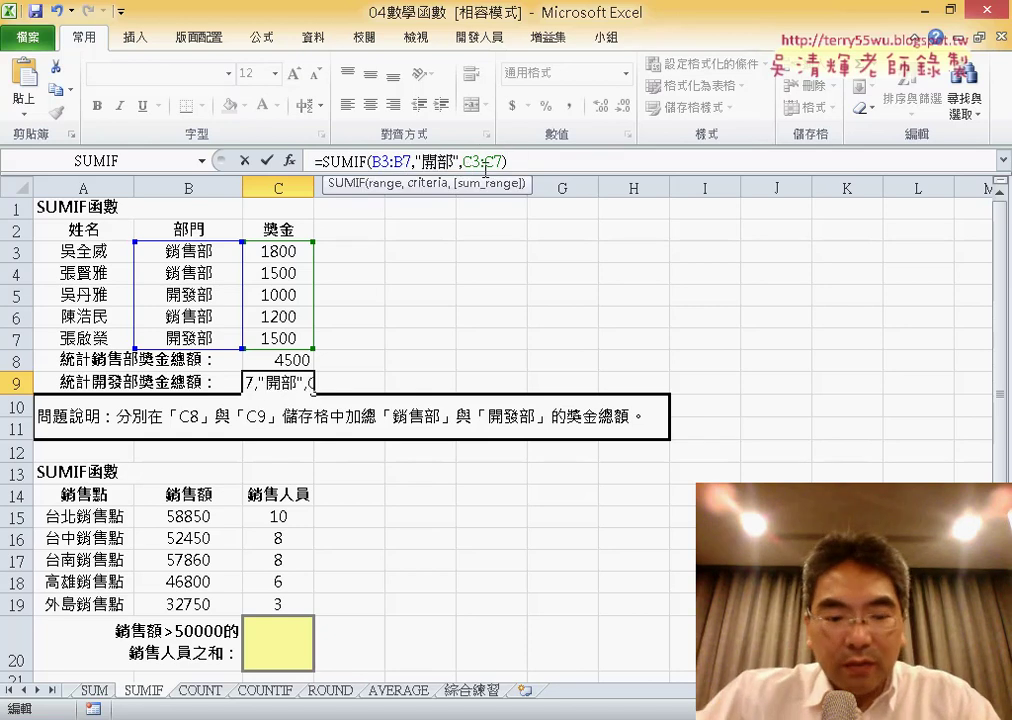
pyautogui.write('發')
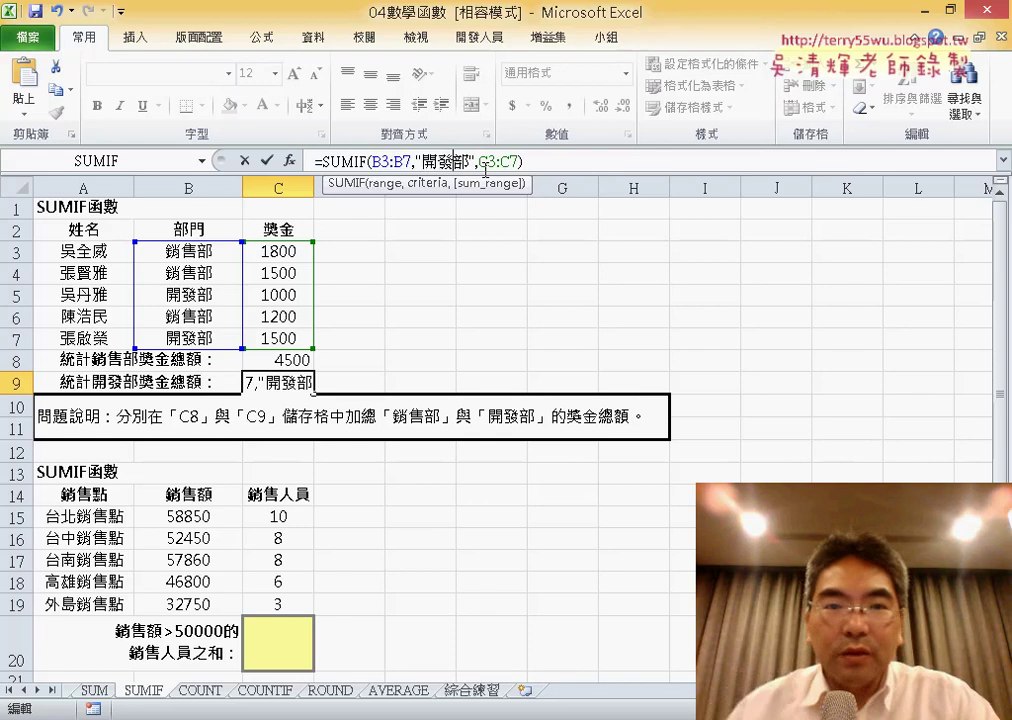
pyautogui.click(267, 161)
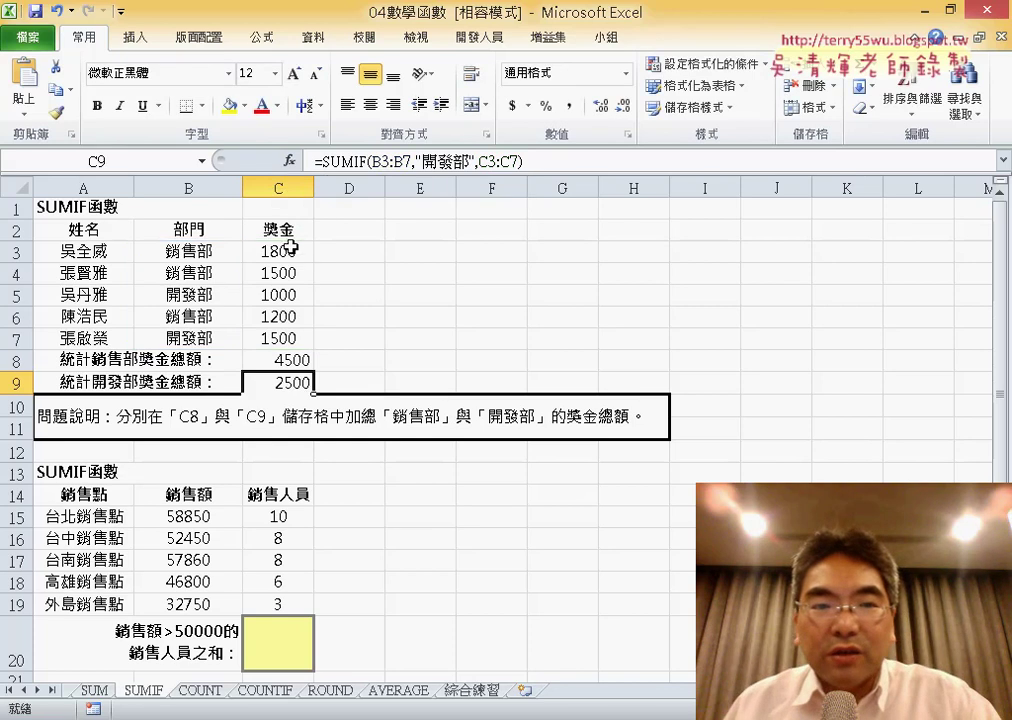
# Verify the 開發部 bonuses in C5 (1000) and C7 (1500) against C9's 2500.
pyautogui.click(208, 295)
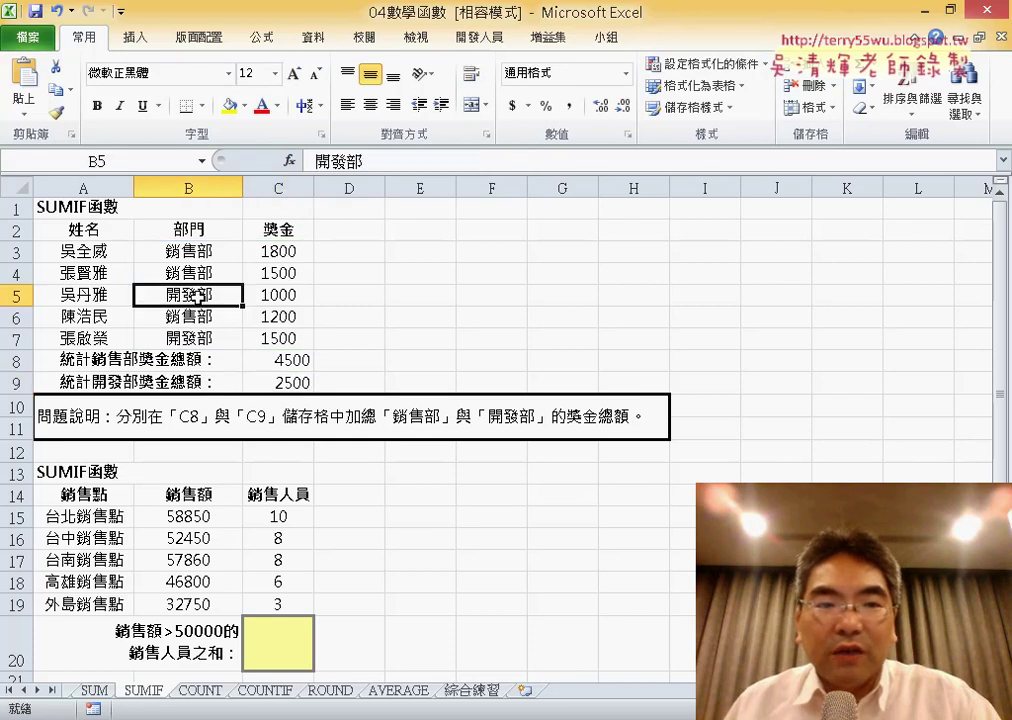
pyautogui.click(289, 296)
pyautogui.click(200, 337)
pyautogui.click(280, 338)
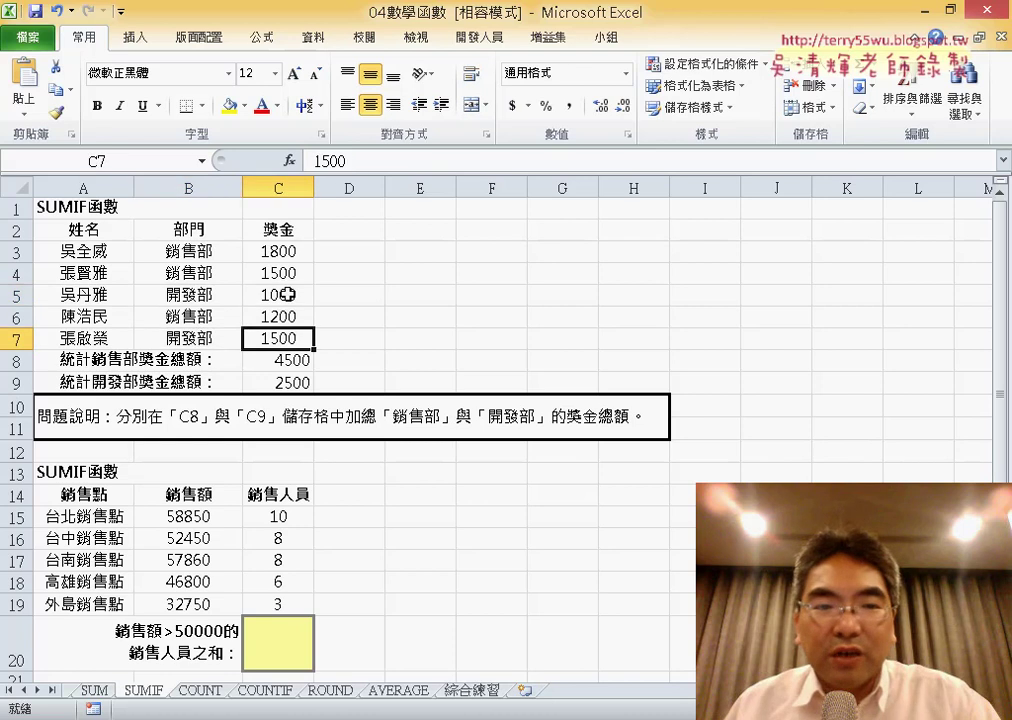
pyautogui.click(283, 295)
pyautogui.click(302, 382)
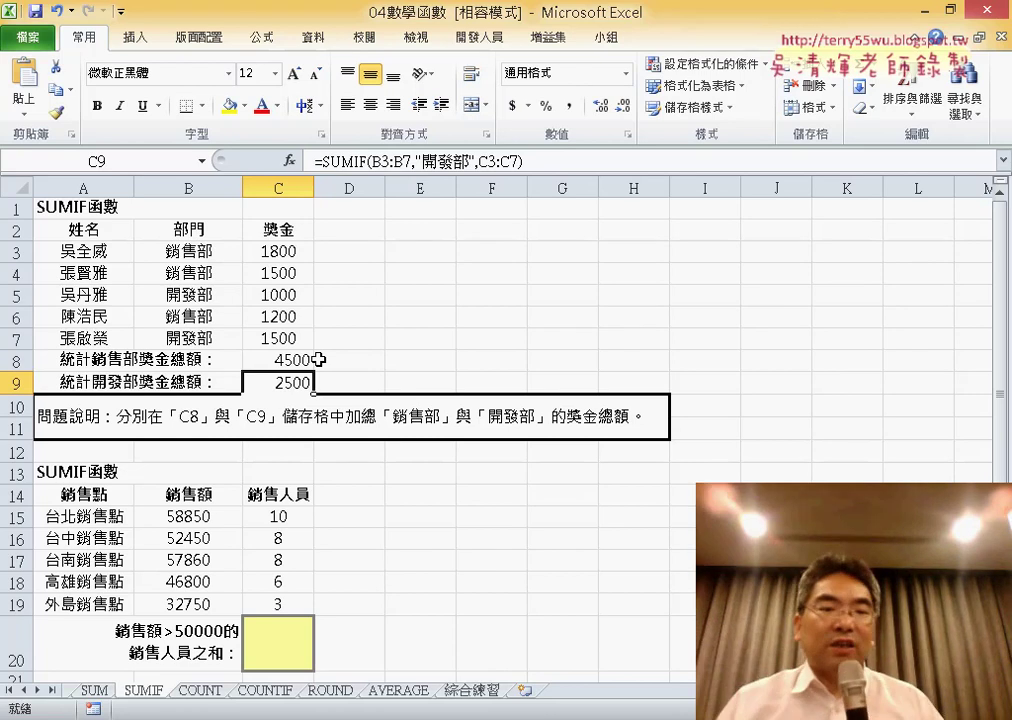
# Scroll down to the sales table and select the yellow answer cell C20.
pyautogui.scroll(-1, 391, 415)
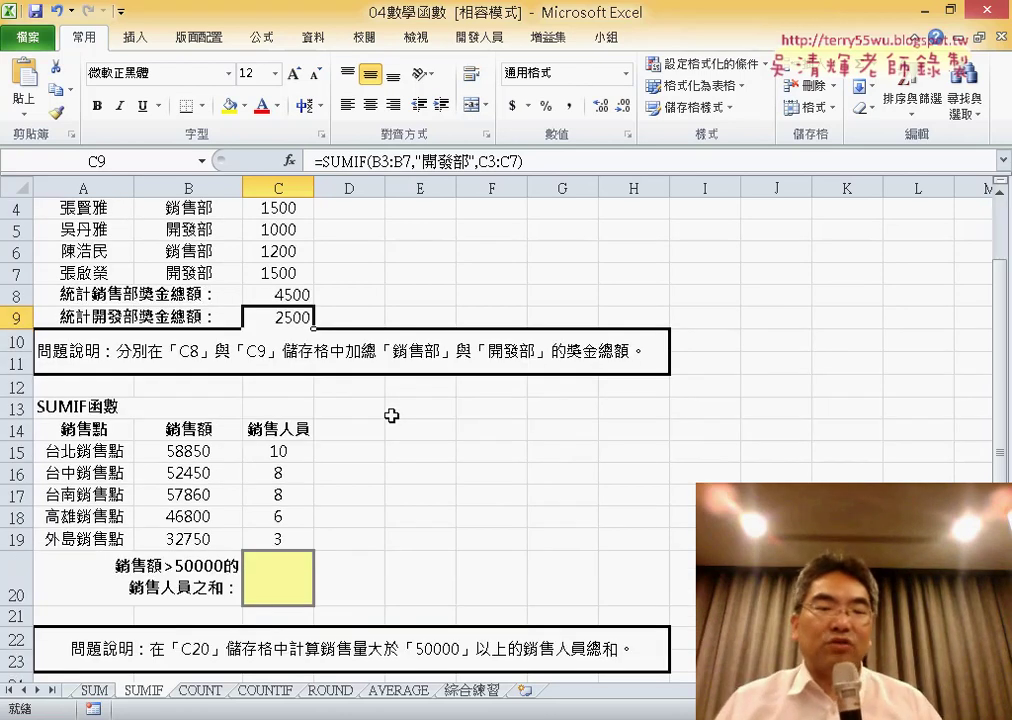
pyautogui.scroll(-1, 391, 415)
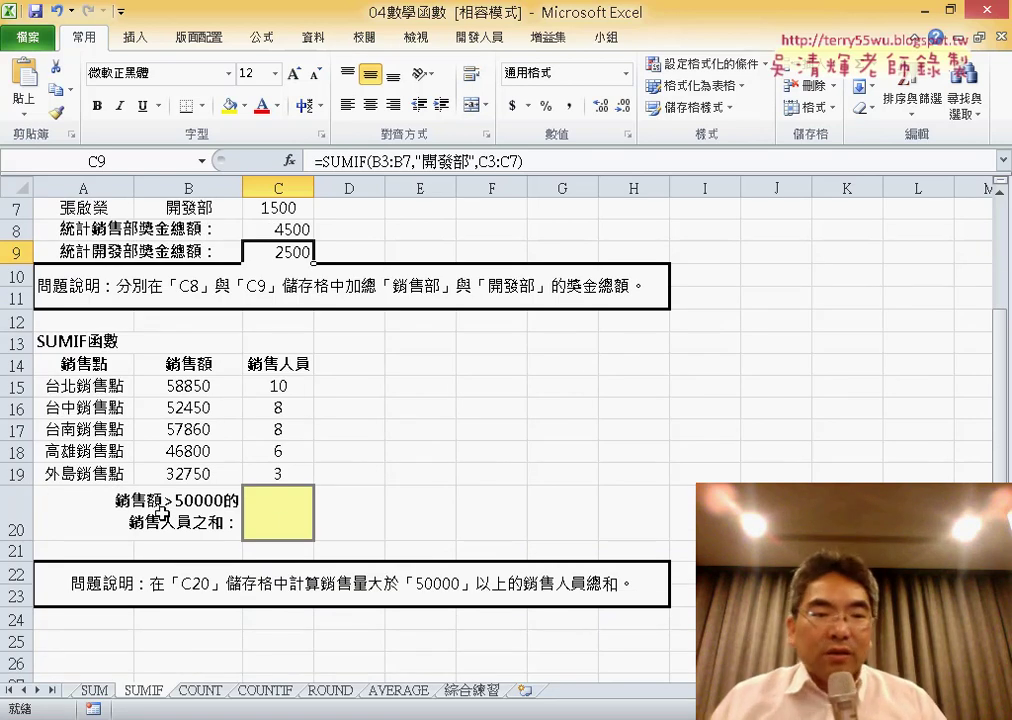
pyautogui.click(256, 526)
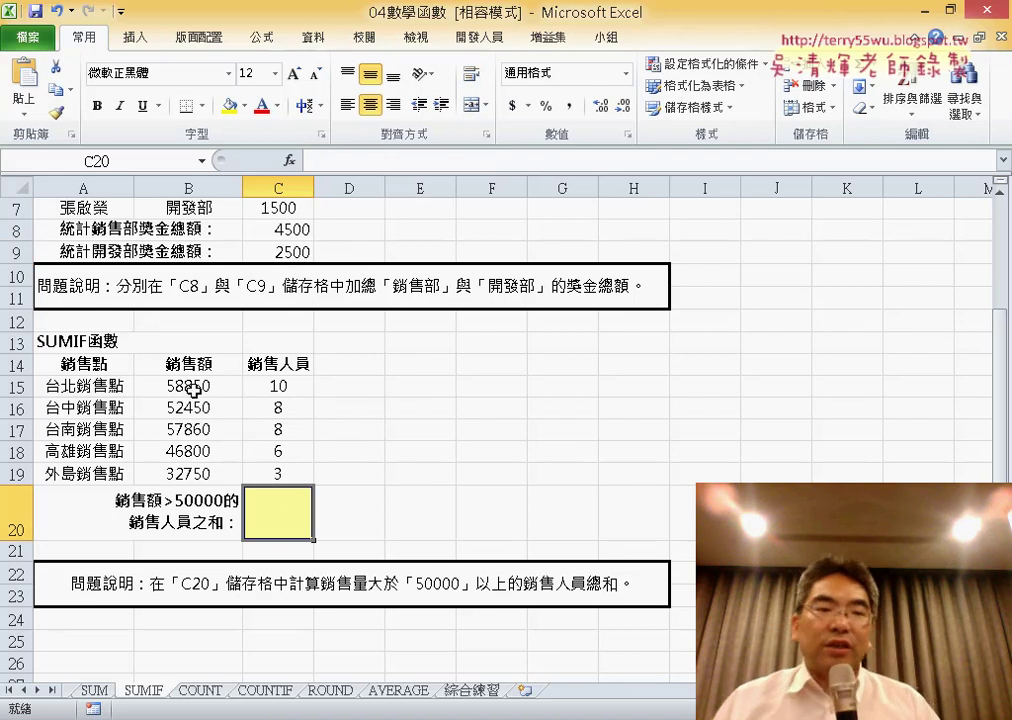
# Highlight sales above and below 50000 with their staff counts, then open Insert Function for C20.
pyautogui.moveTo(193, 390); pyautogui.dragTo(190, 430)
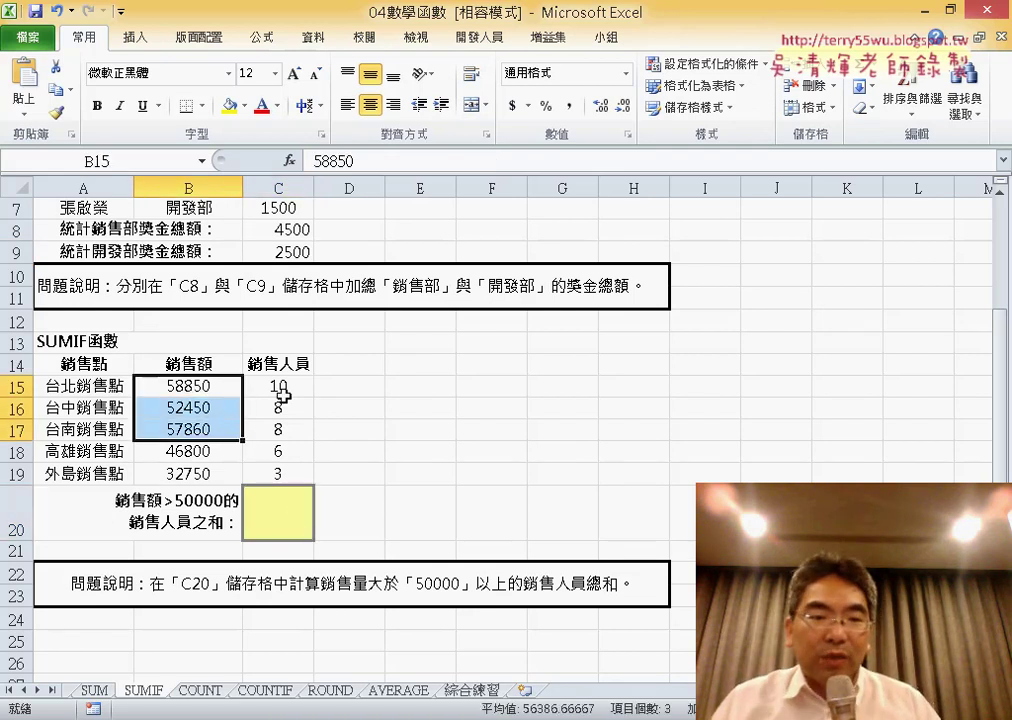
pyautogui.moveTo(282, 390); pyautogui.dragTo(287, 426)
pyautogui.moveTo(183, 451); pyautogui.dragTo(188, 474)
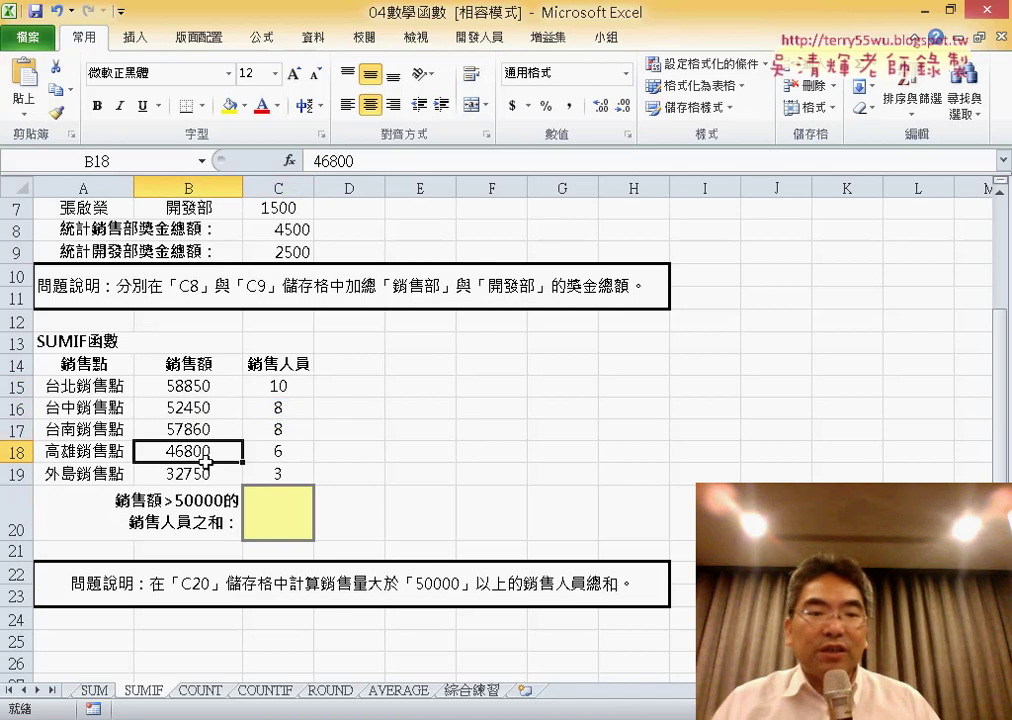
pyautogui.click(293, 452)
pyautogui.moveTo(293, 452); pyautogui.dragTo(285, 474)
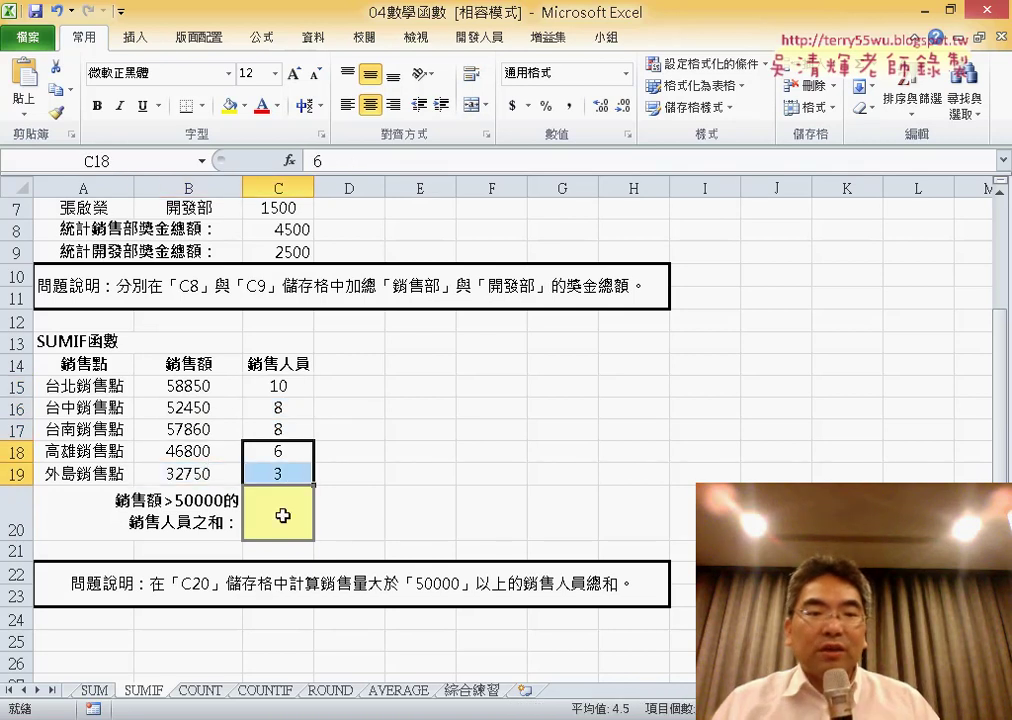
pyautogui.click(279, 512)
pyautogui.click(289, 161)
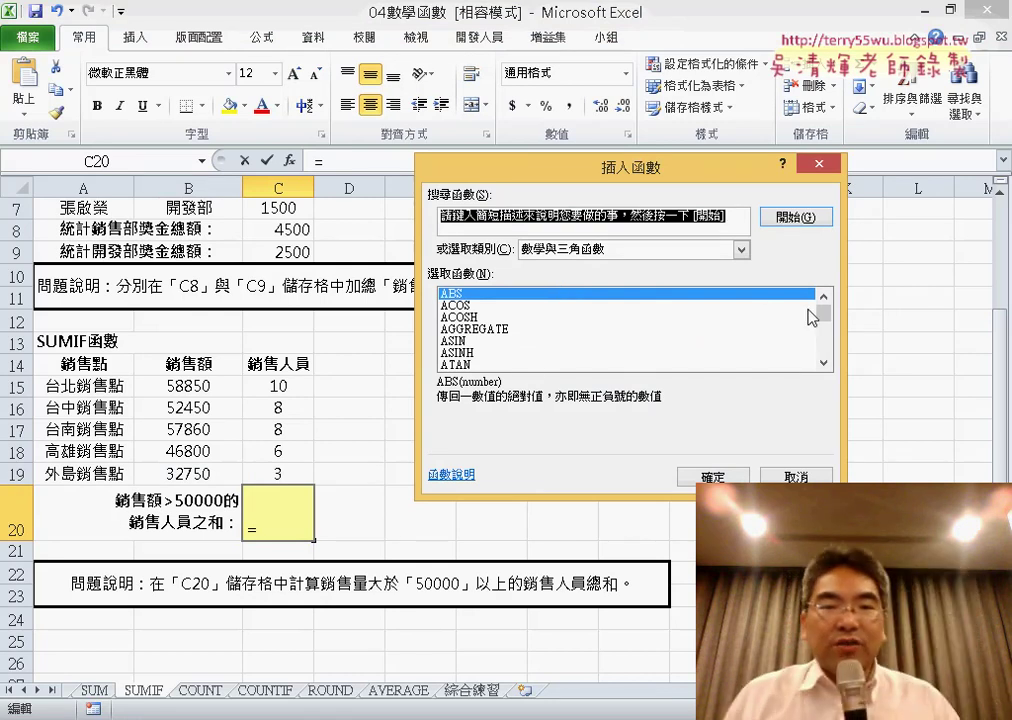
# Choose SUMIF from the Insert Function list and confirm it.
pyautogui.moveTo(828, 320); pyautogui.dragTo(826, 342)
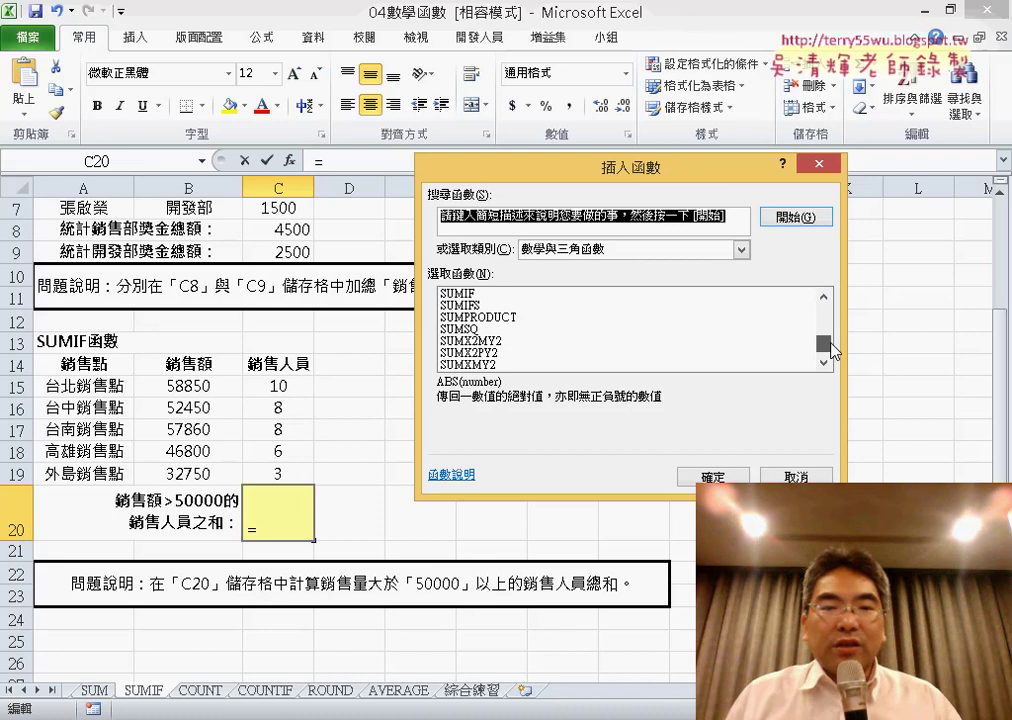
pyautogui.click(510, 293)
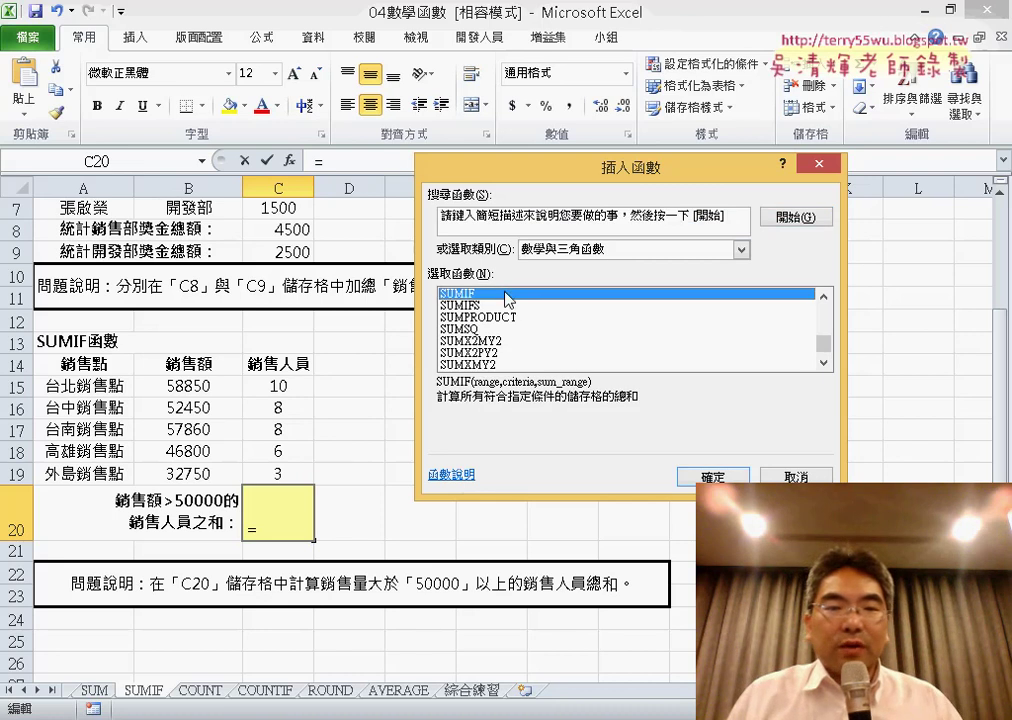
pyautogui.click(681, 472)
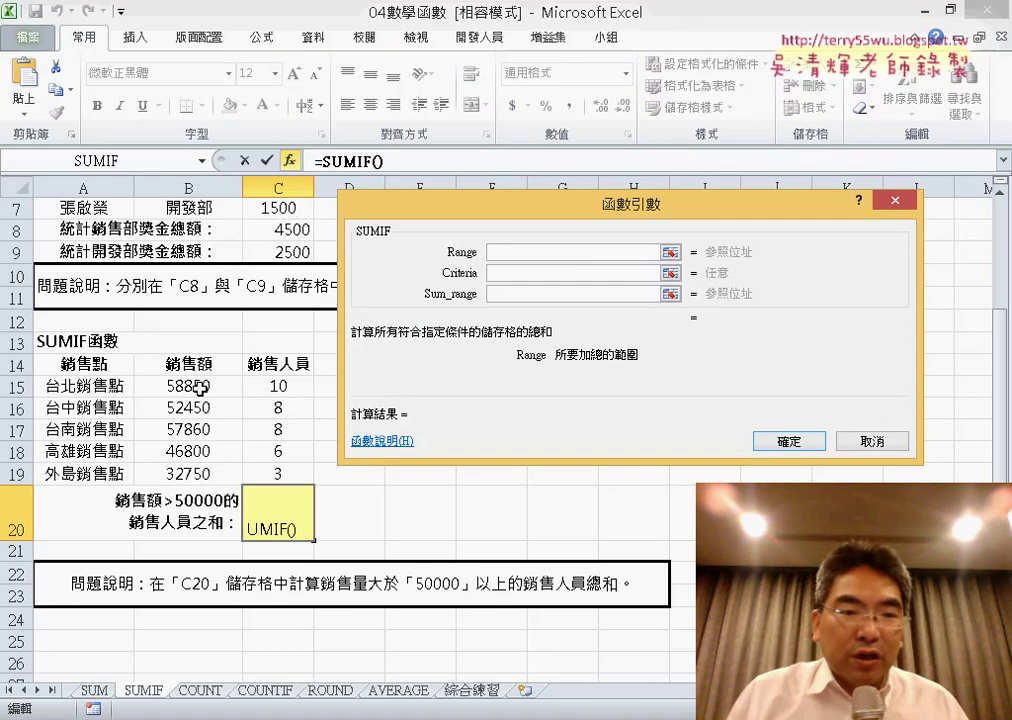
# Set the SUMIF Range to B15:B19 and Criteria to >50000.
pyautogui.moveTo(195, 386); pyautogui.dragTo(201, 474)
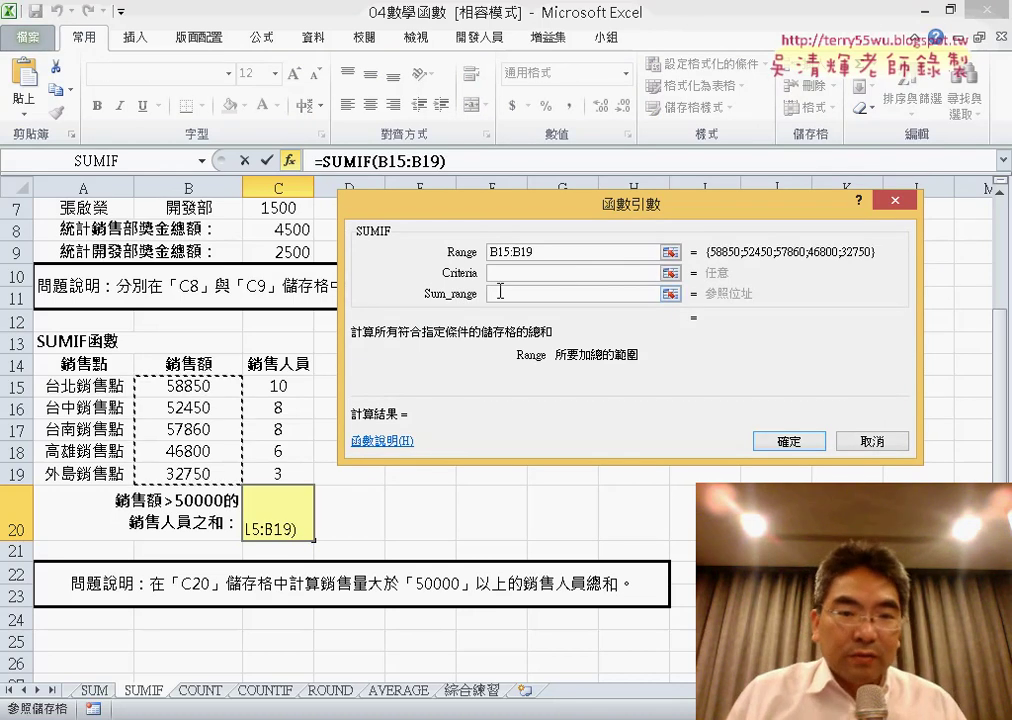
pyautogui.click(569, 272)
pyautogui.write('>')
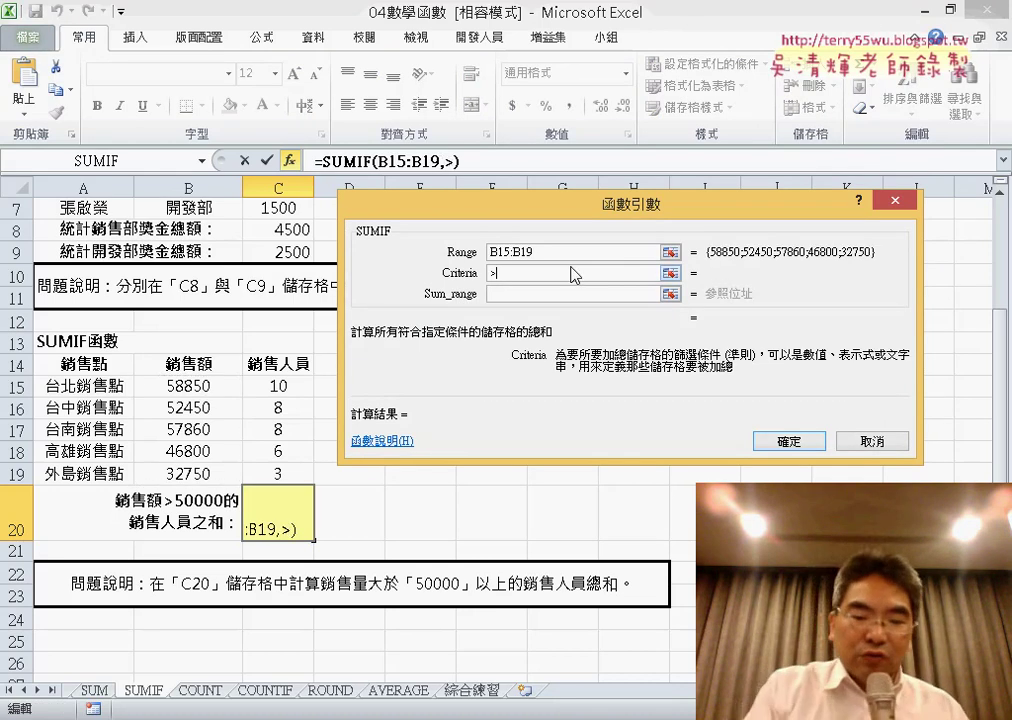
pyautogui.write('5丈')
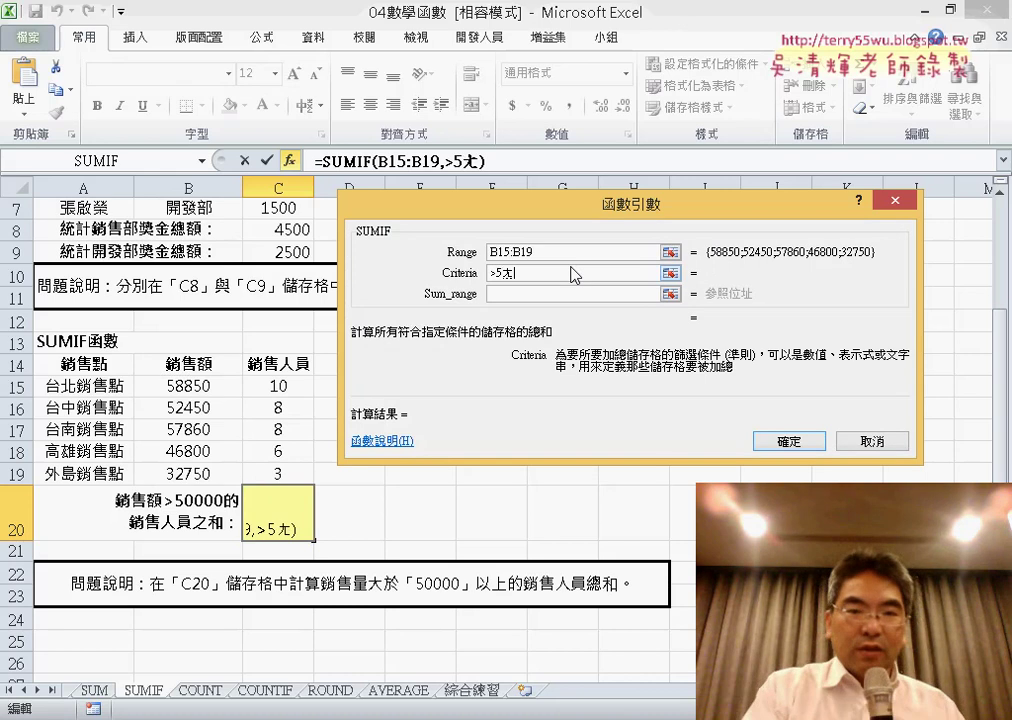
pyautogui.press('BackSpace')
pyautogui.write('00')
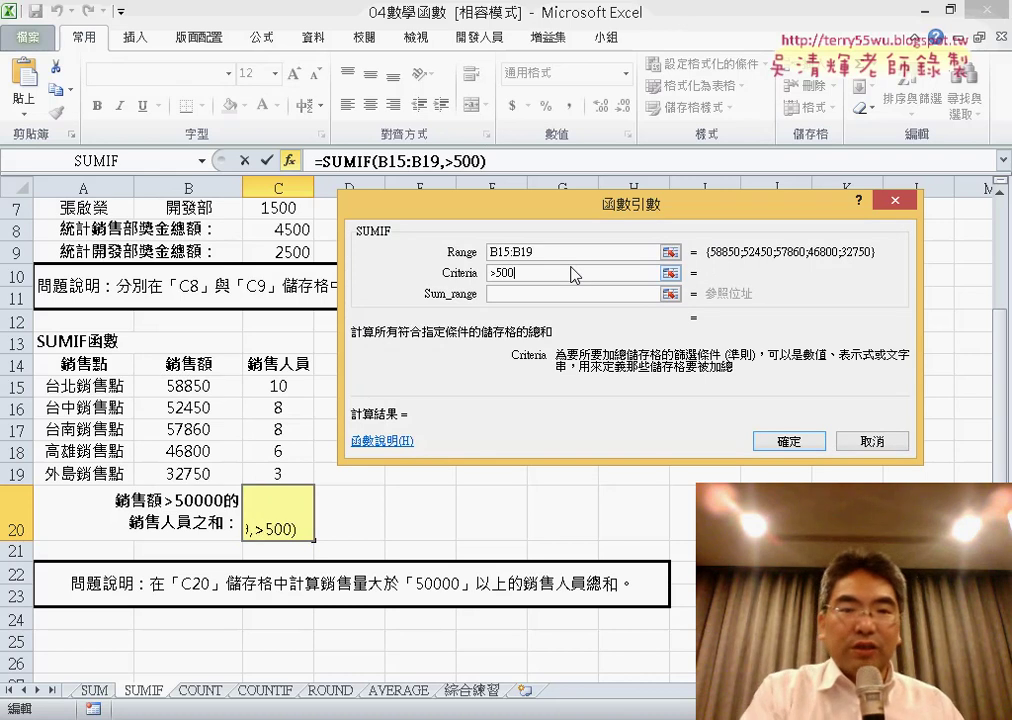
pyautogui.write('00')
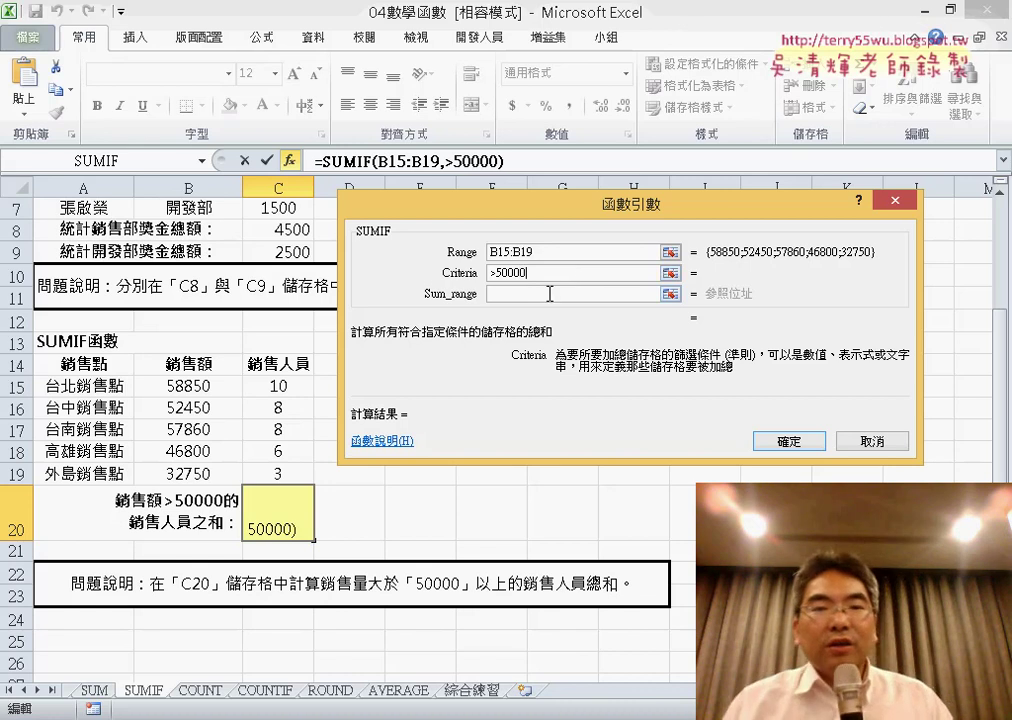
# Set Sum_range to C15:C19 and confirm, so C20 shows 26.
pyautogui.click(549, 293)
pyautogui.moveTo(550, 273); pyautogui.dragTo(489, 274)
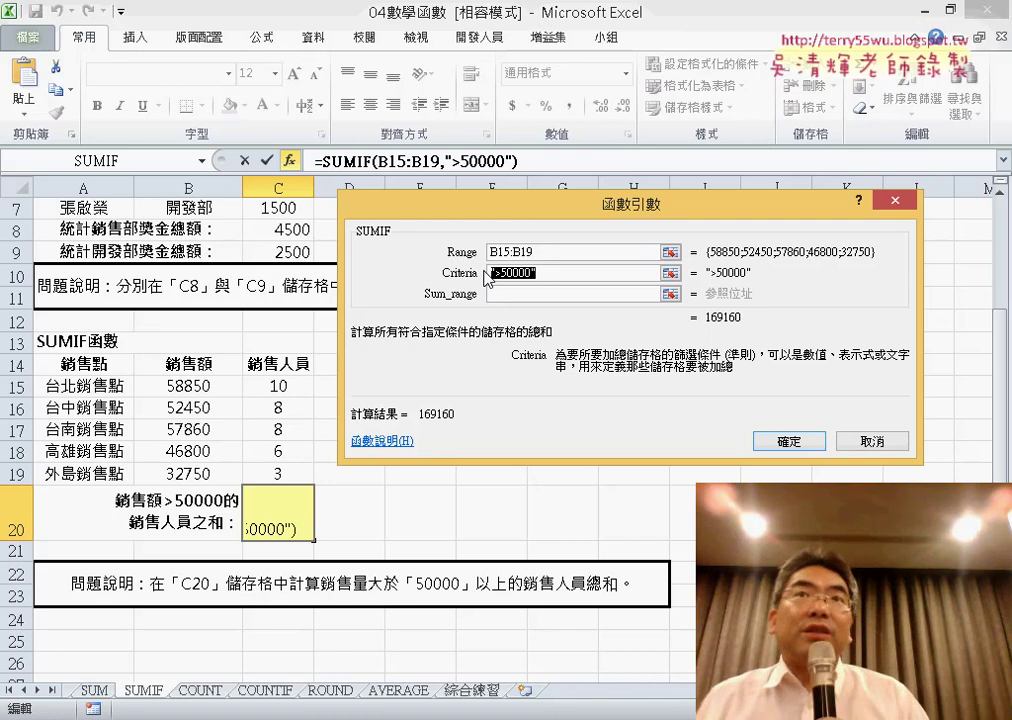
pyautogui.click(506, 294)
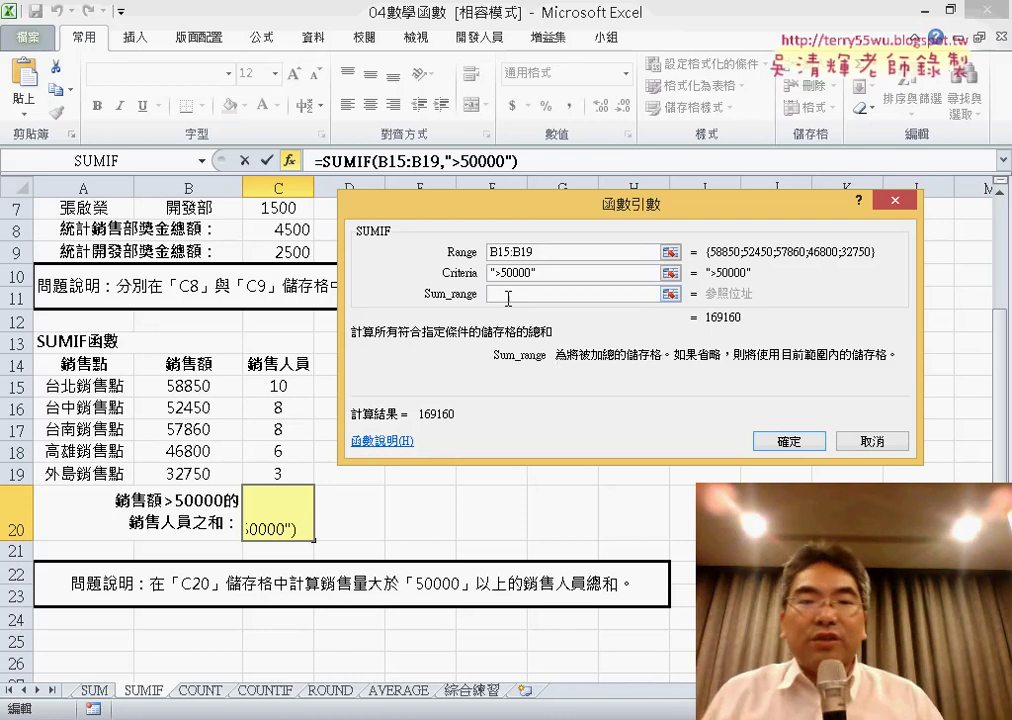
pyautogui.moveTo(540, 206); pyautogui.dragTo(657, 208)
pyautogui.moveTo(279, 385); pyautogui.dragTo(283, 474)
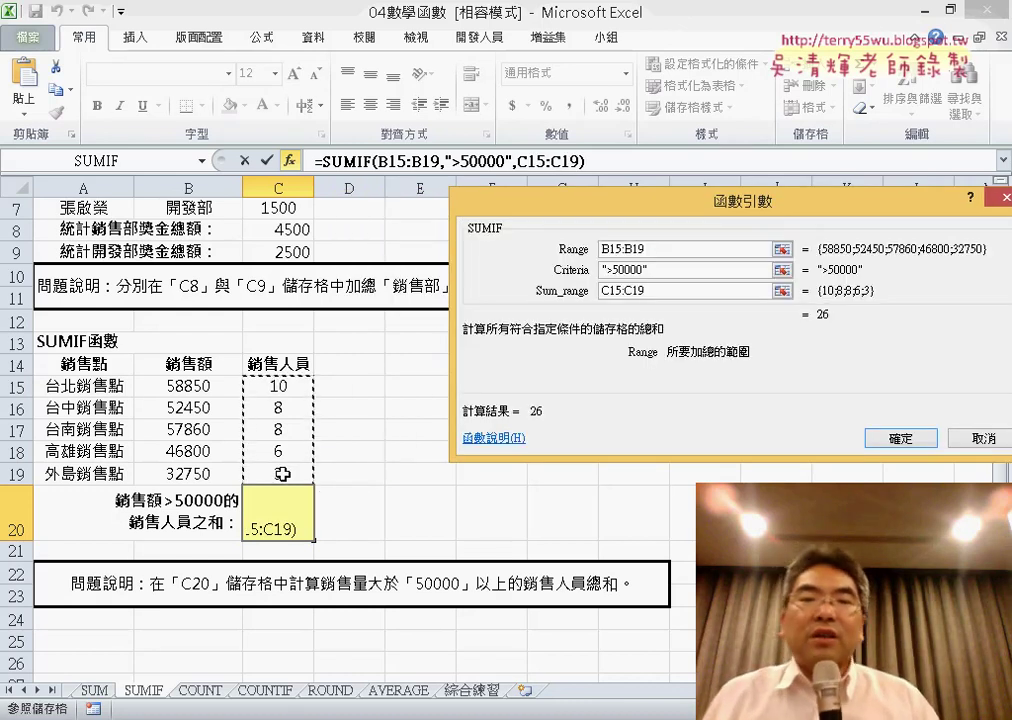
pyautogui.click(886, 439)
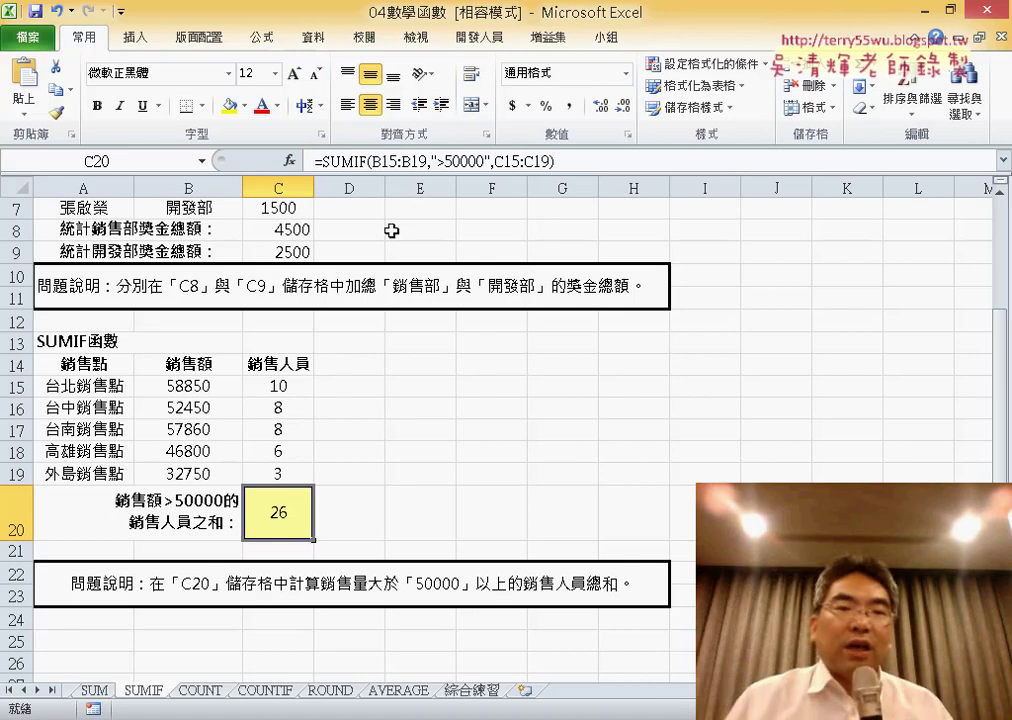
pyautogui.click(349, 161)
pyautogui.click(296, 161)
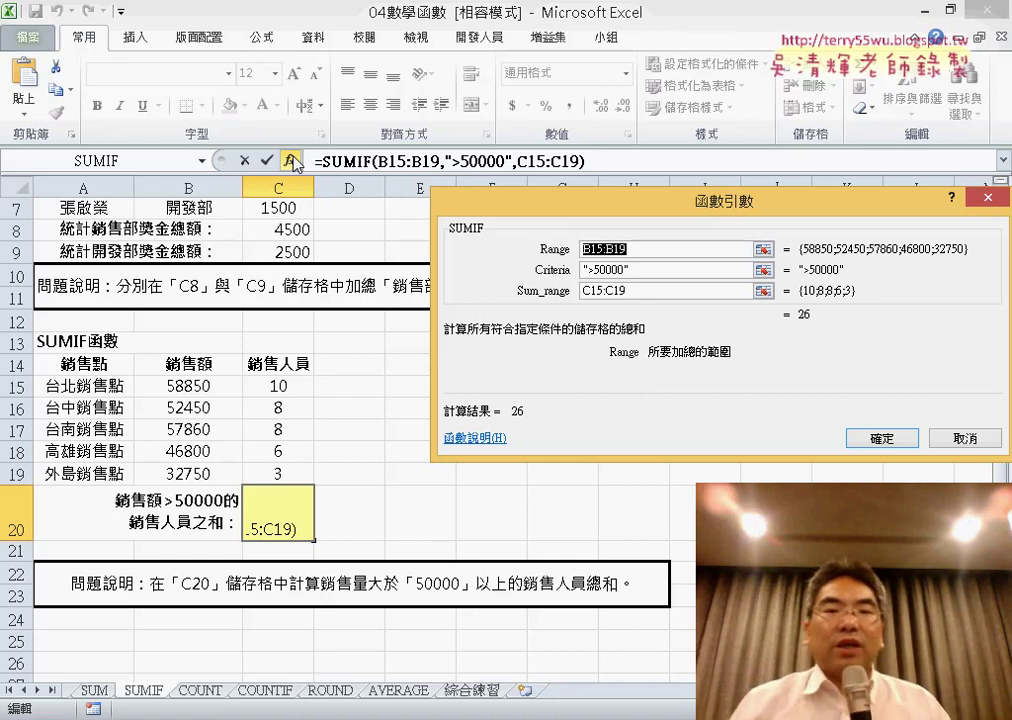
pyautogui.click(958, 438)
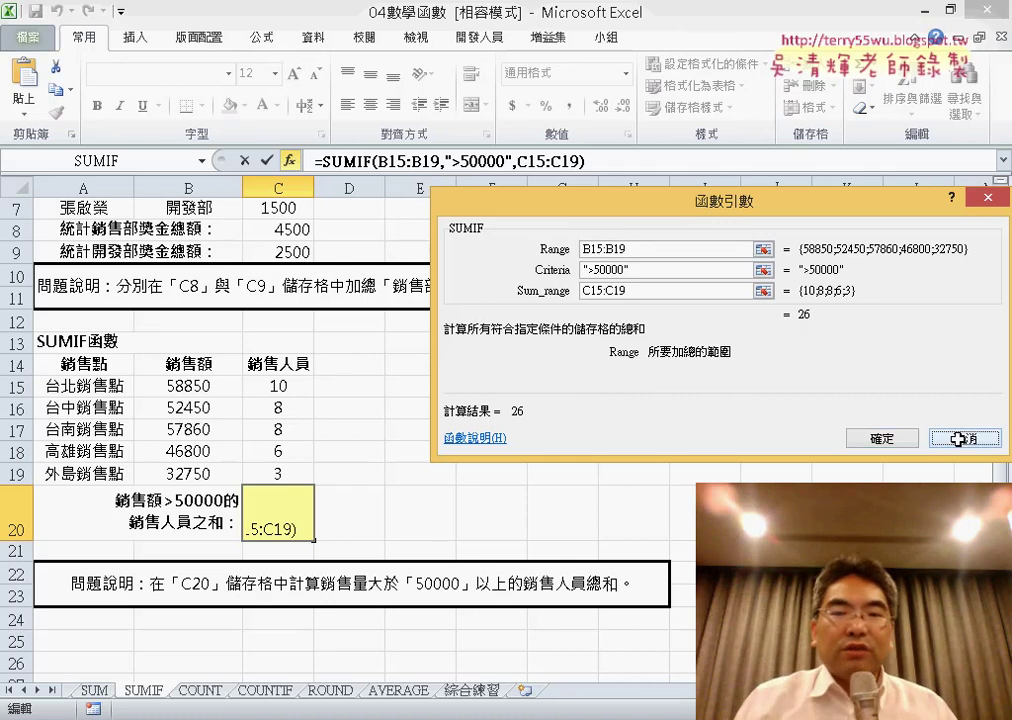
# Bring the 04數學函數 folder forward and open the 綜合練習_教師研習時數統計表 workbook.
pyautogui.moveTo(440, 715)
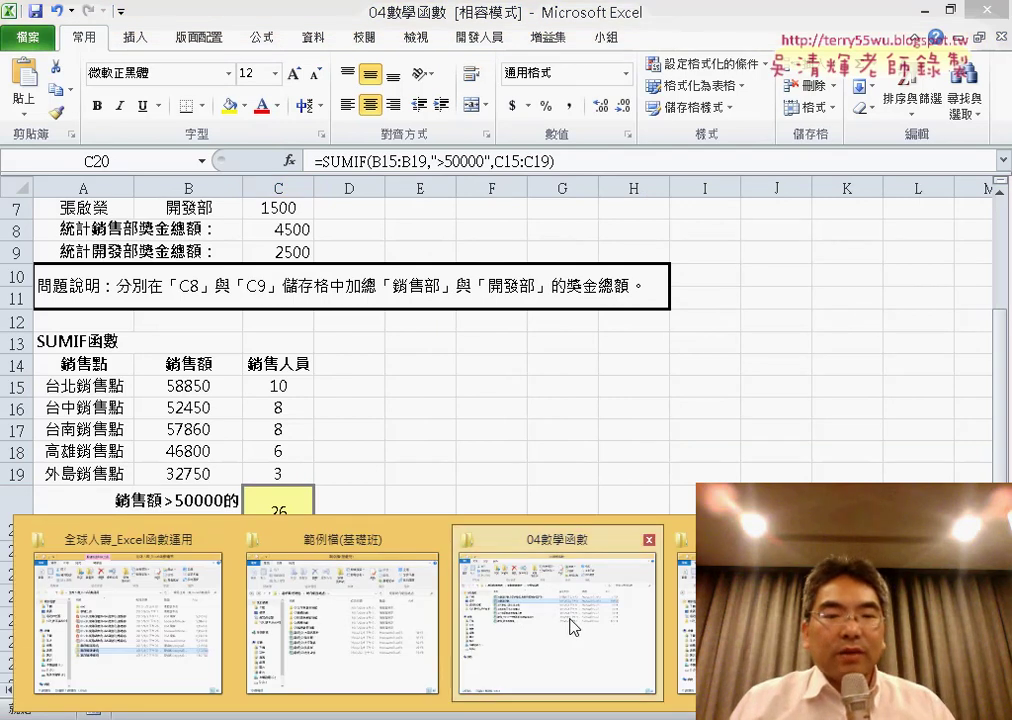
pyautogui.click(515, 640)
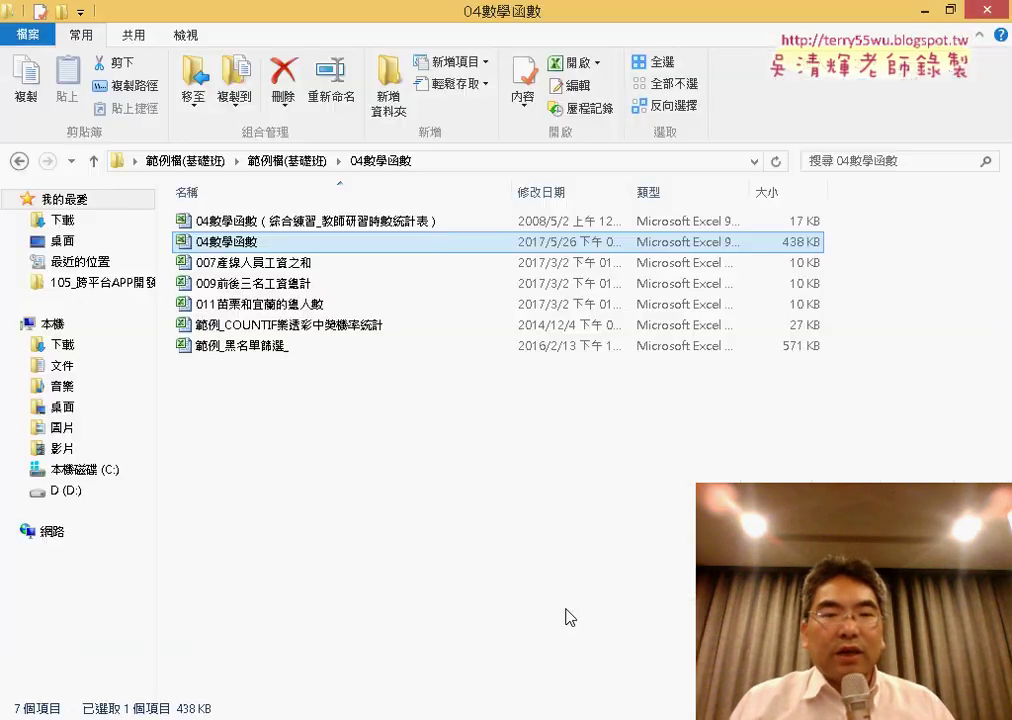
pyautogui.click(297, 223)
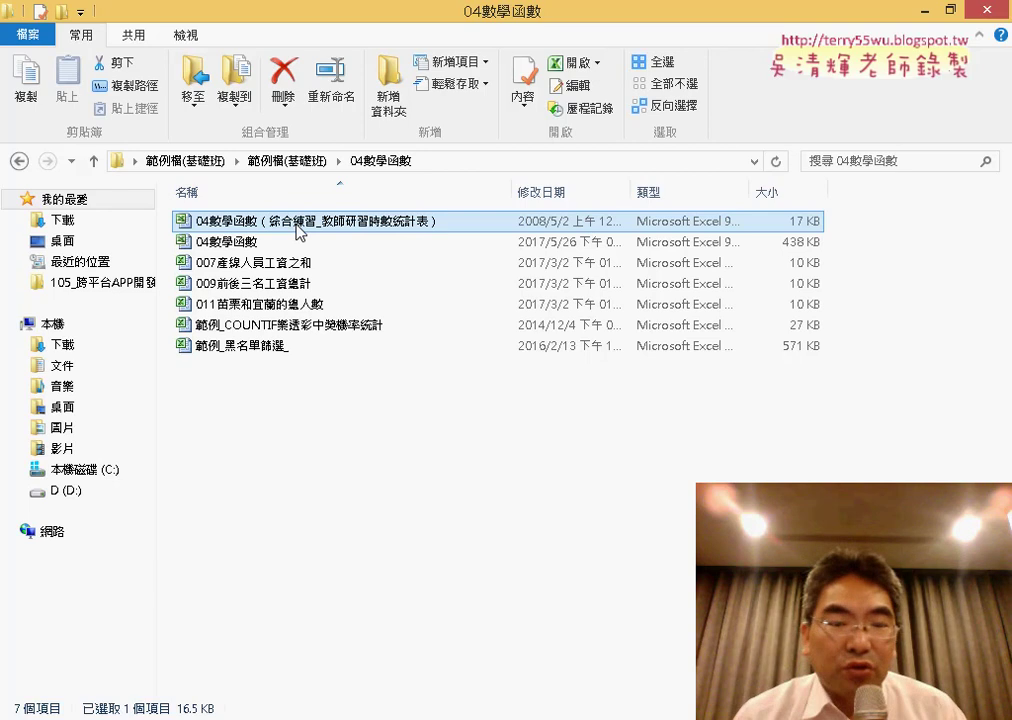
pyautogui.doubleClick(297, 226)
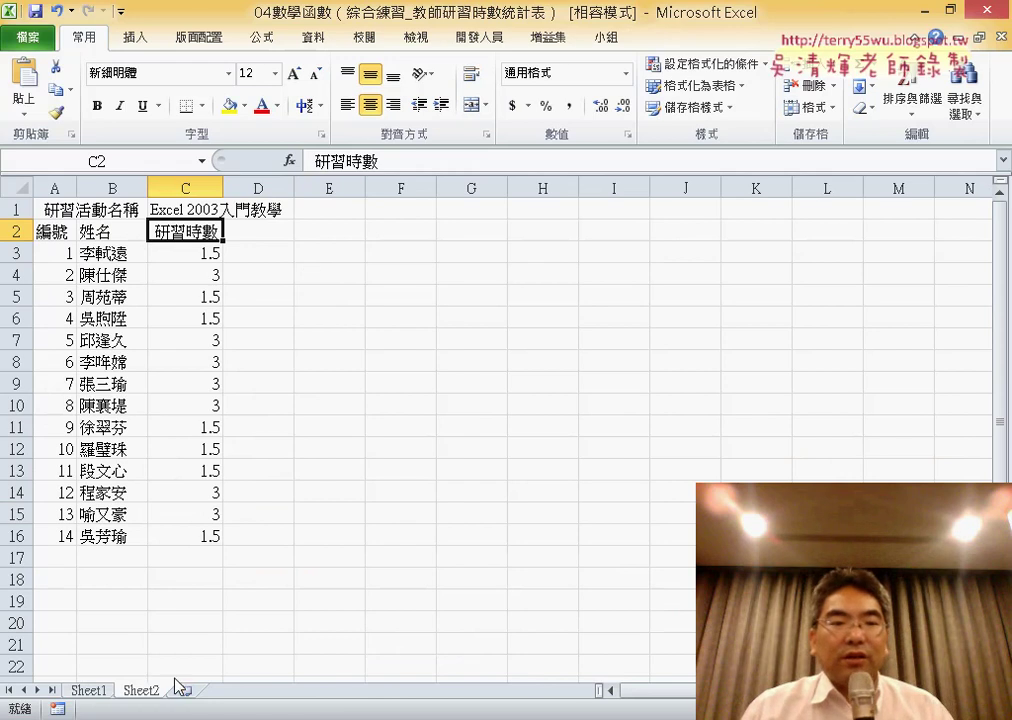
pyautogui.click(89, 691)
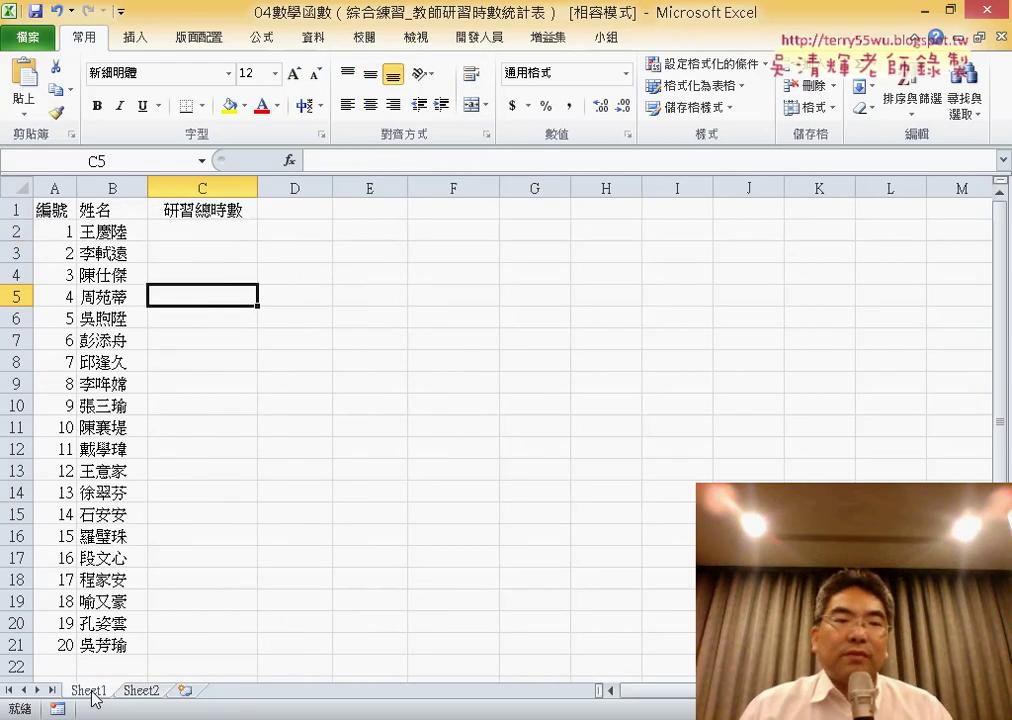
pyautogui.moveTo(110, 231); pyautogui.dragTo(64, 640)
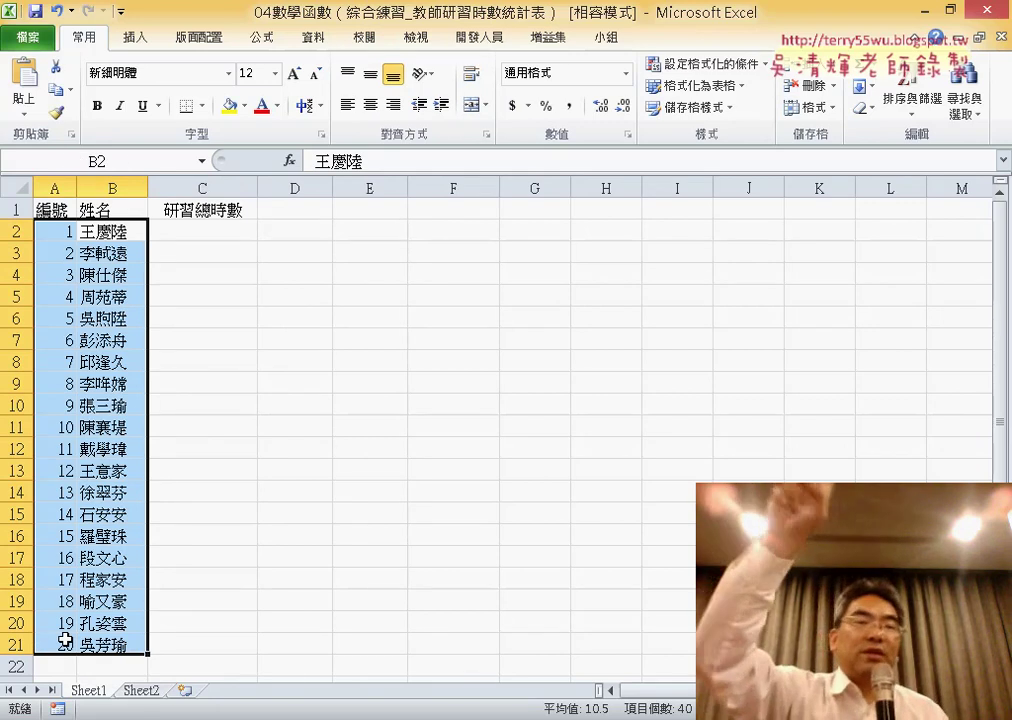
pyautogui.click(143, 692)
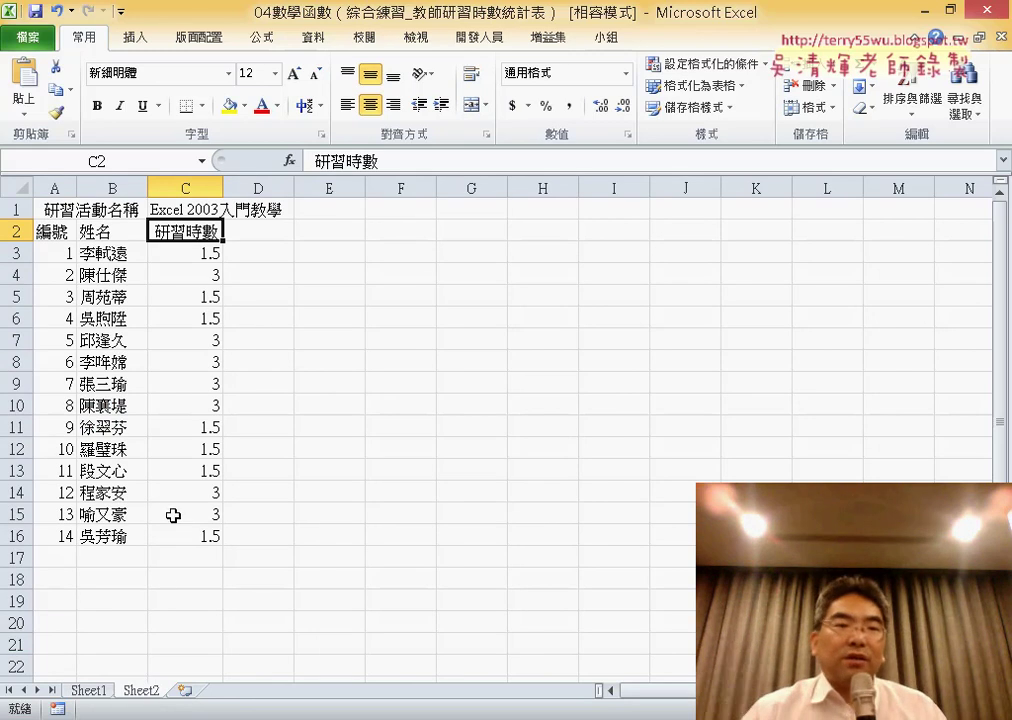
pyautogui.click(195, 208)
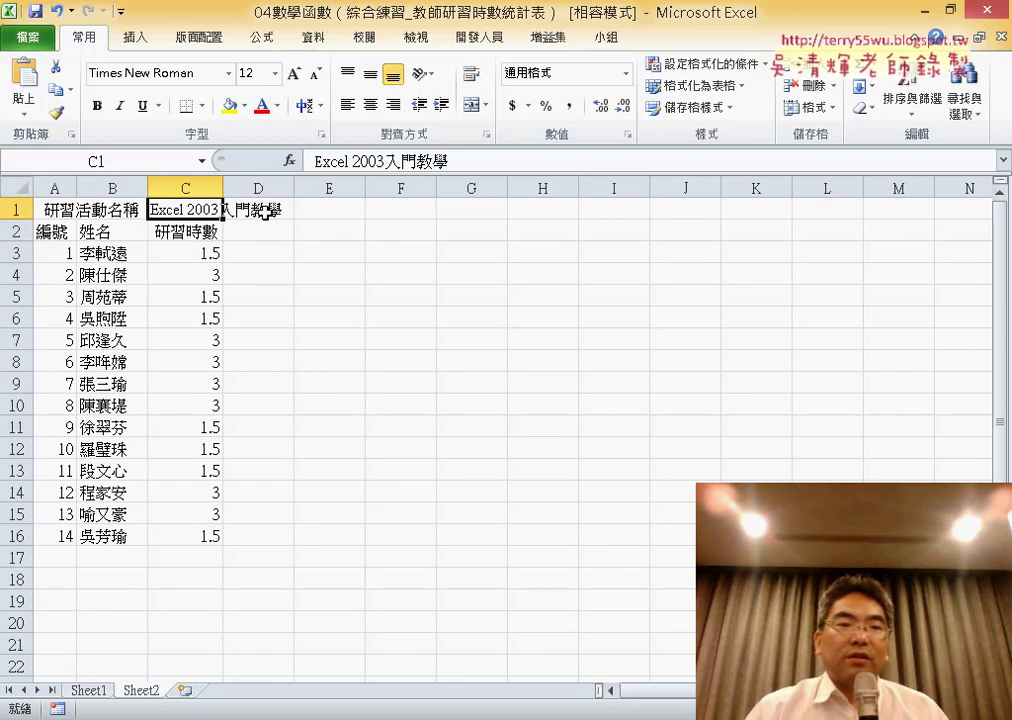
pyautogui.moveTo(88, 255)
pyautogui.mouseDown()
pyautogui.moveTo(123, 520)
pyautogui.moveTo(66, 536)
pyautogui.mouseUp()
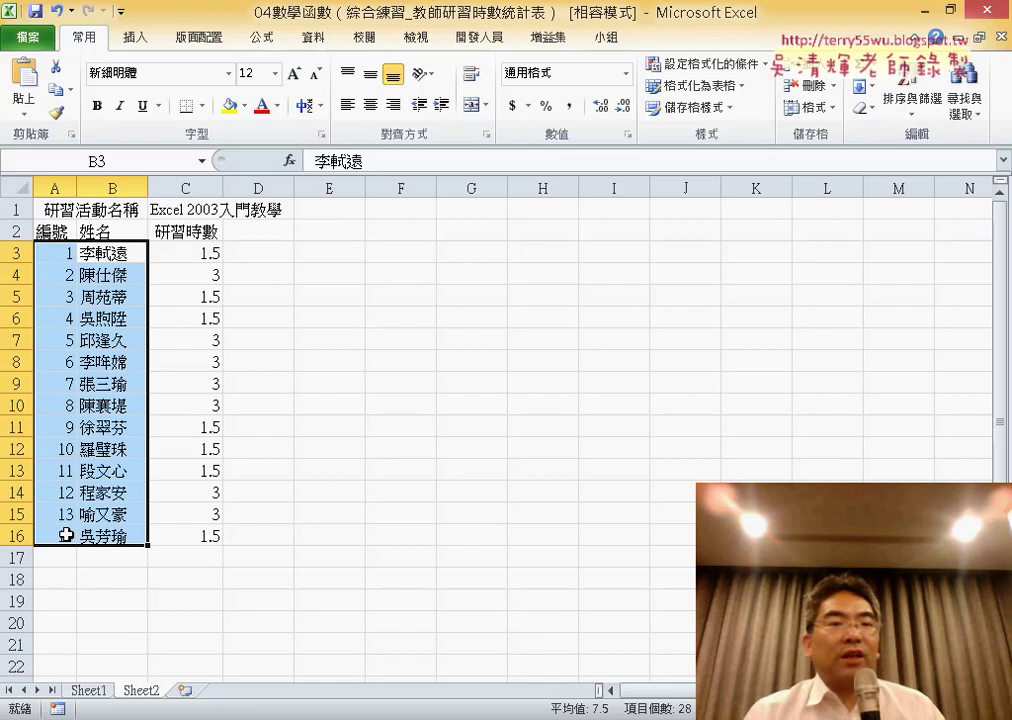
pyautogui.click(88, 694)
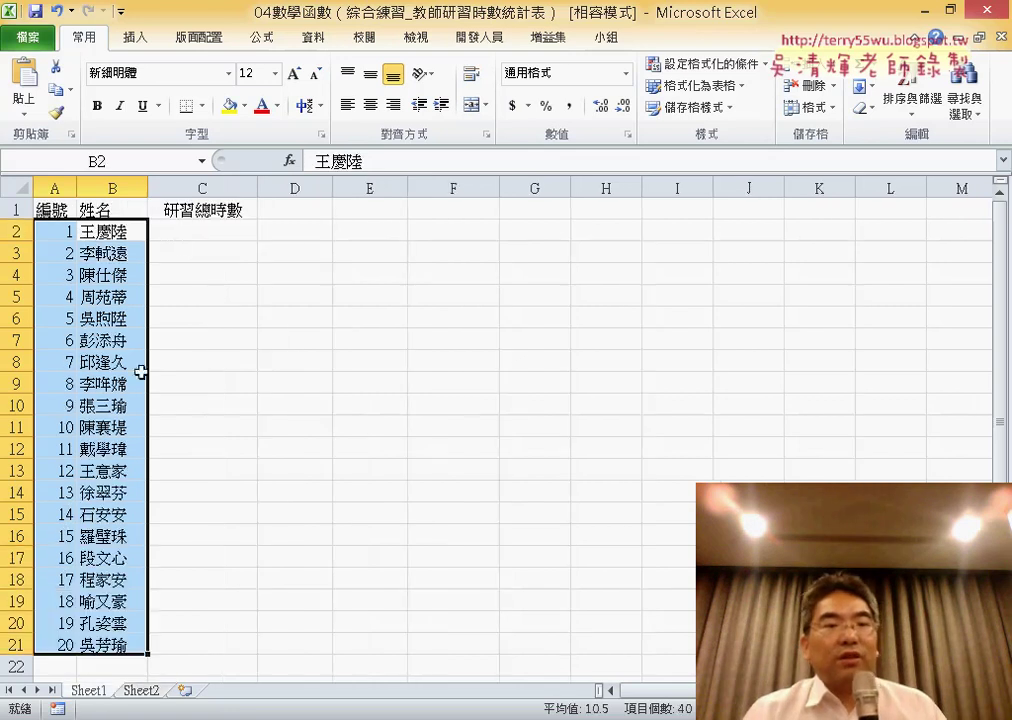
pyautogui.click(190, 232)
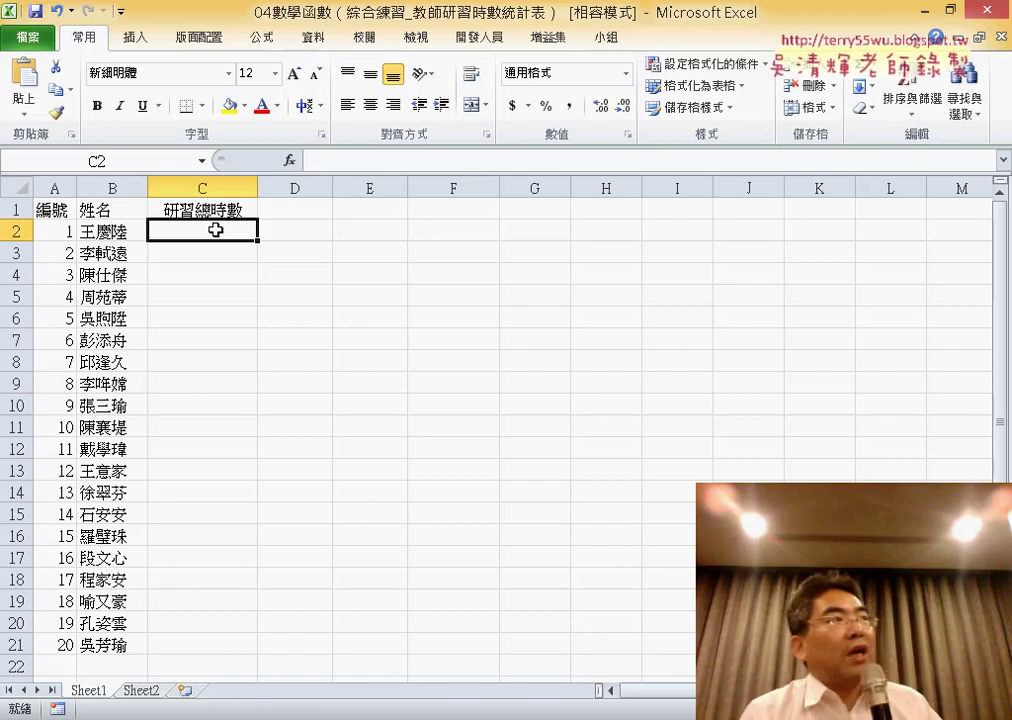
pyautogui.click(125, 234)
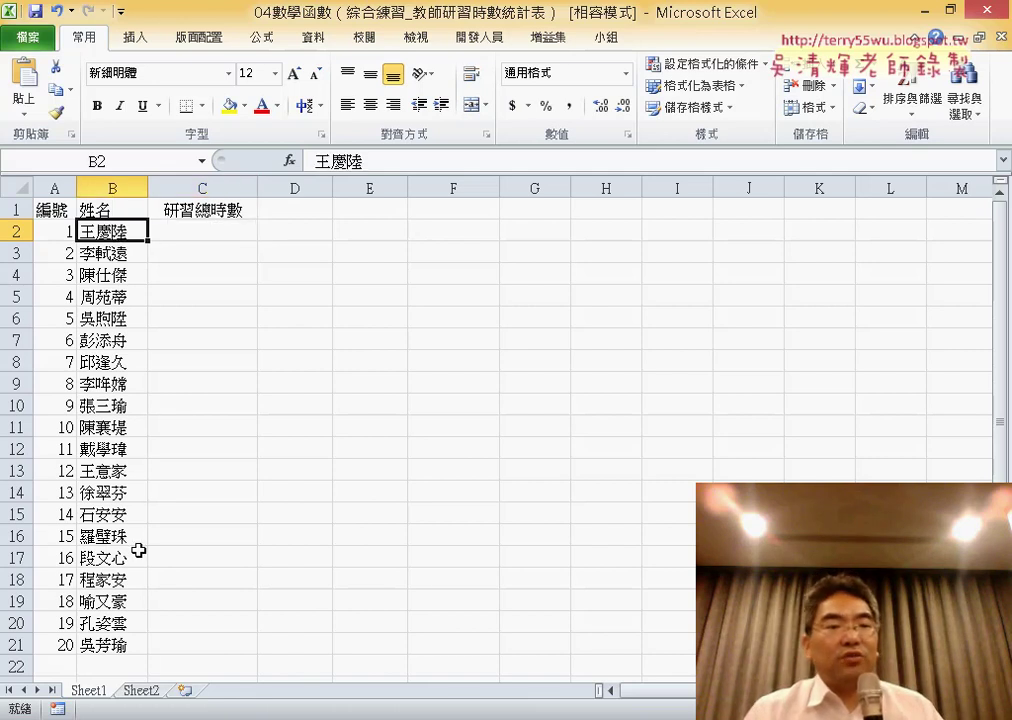
pyautogui.click(145, 691)
pyautogui.click(88, 692)
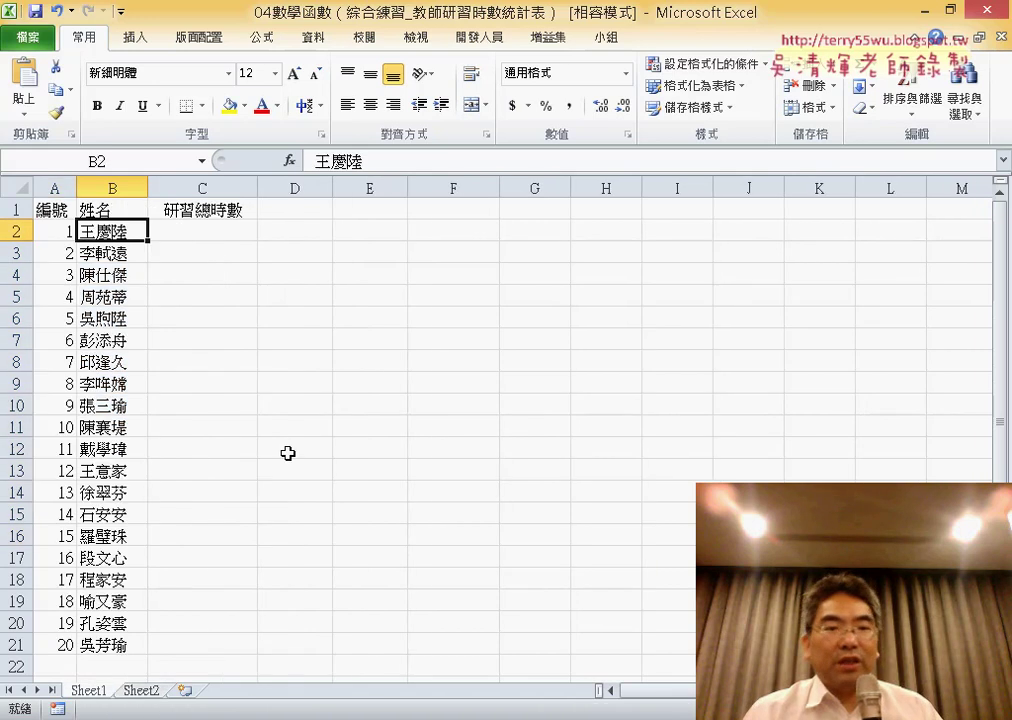
pyautogui.click(216, 228)
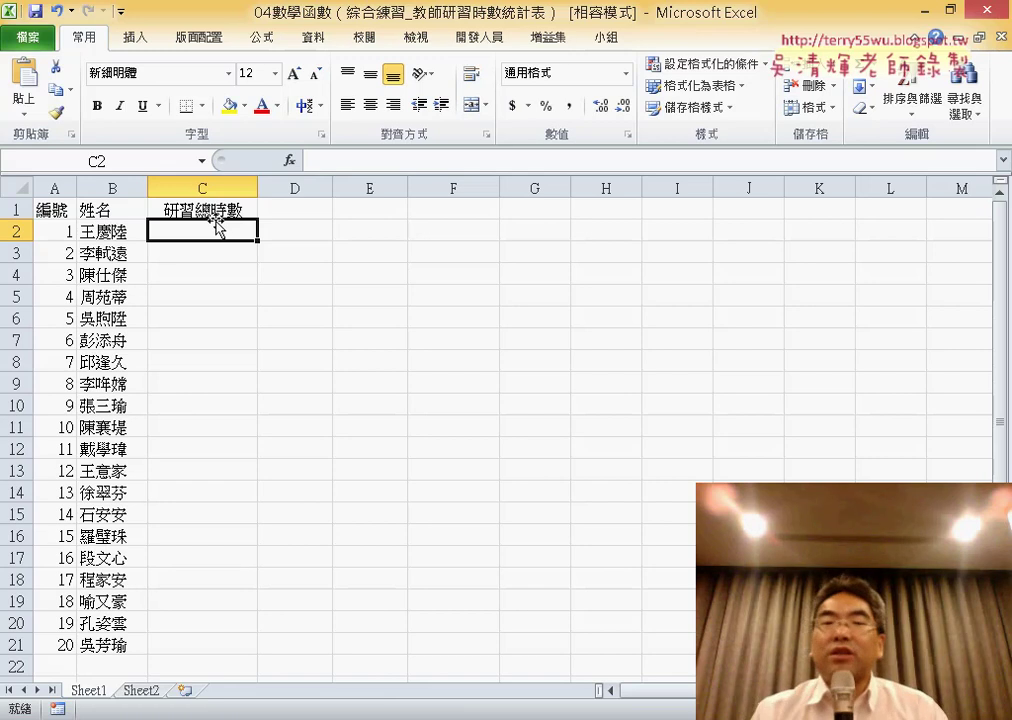
pyautogui.click(141, 692)
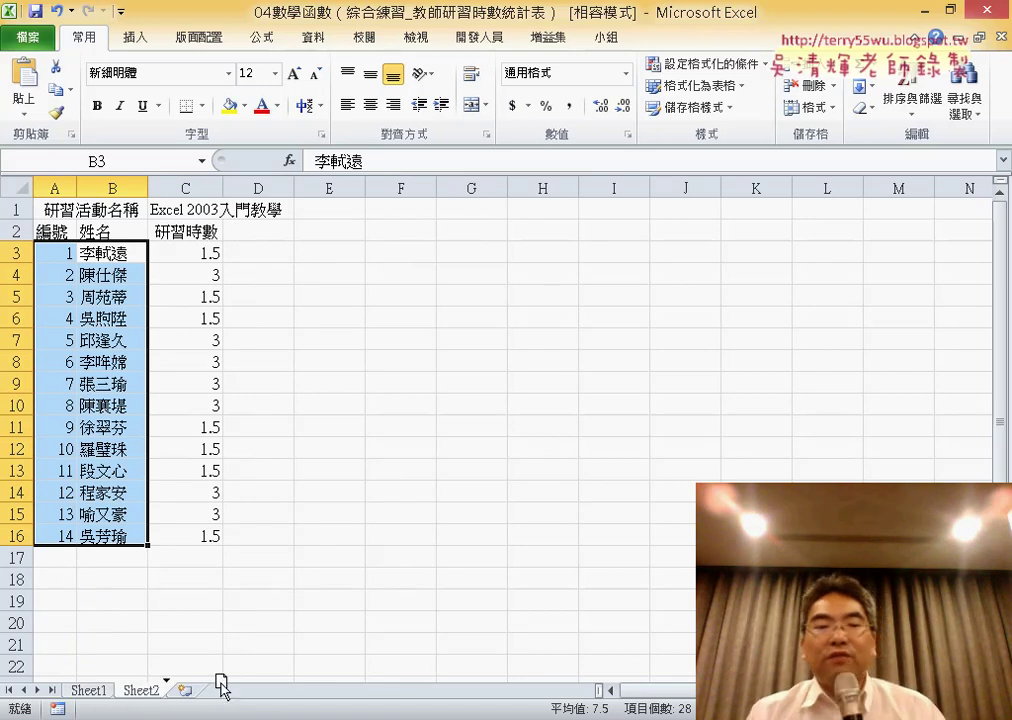
# Make a copy of Sheet2 and name it Sheet3.
pyautogui.moveTo(220, 685); pyautogui.dragTo(219, 687)
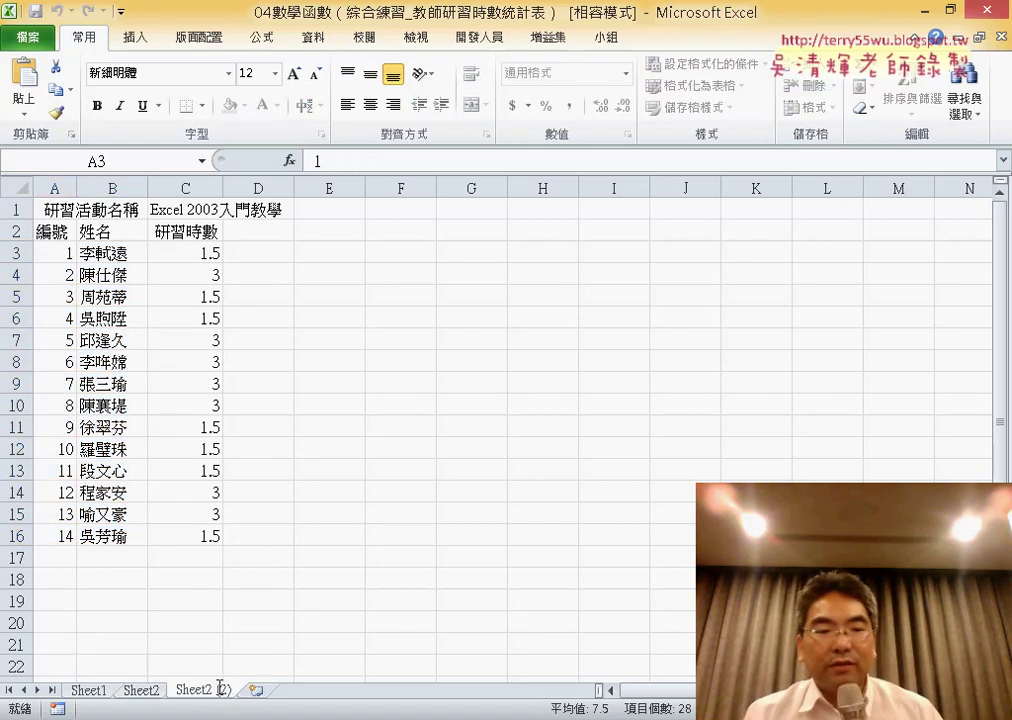
pyautogui.moveTo(204, 689); pyautogui.dragTo(294, 693)
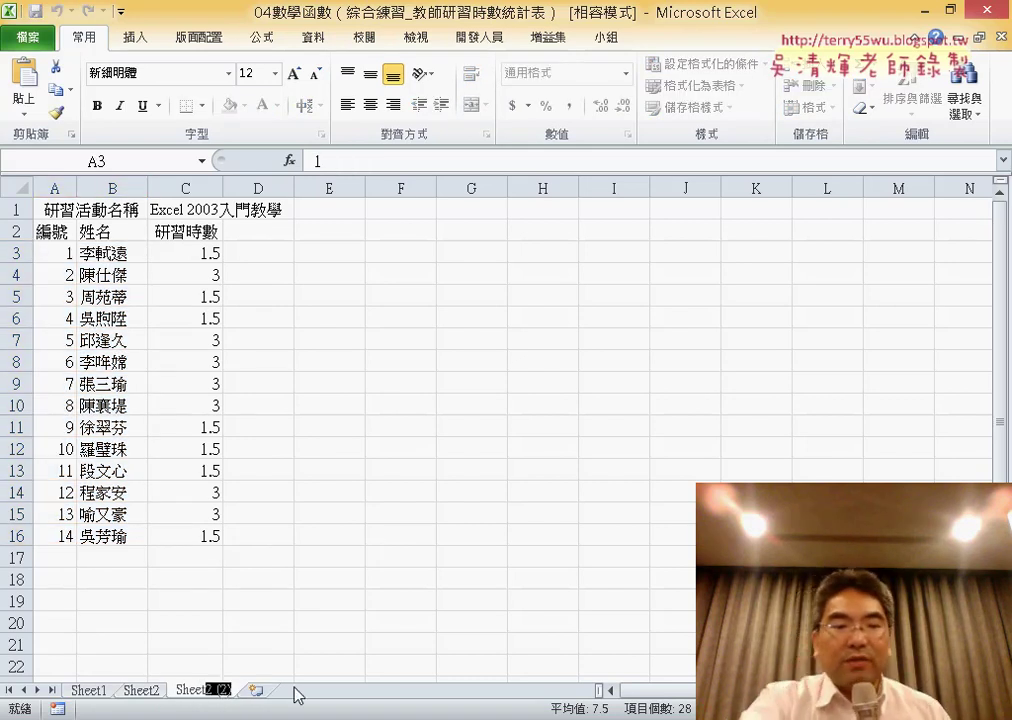
pyautogui.write('3')
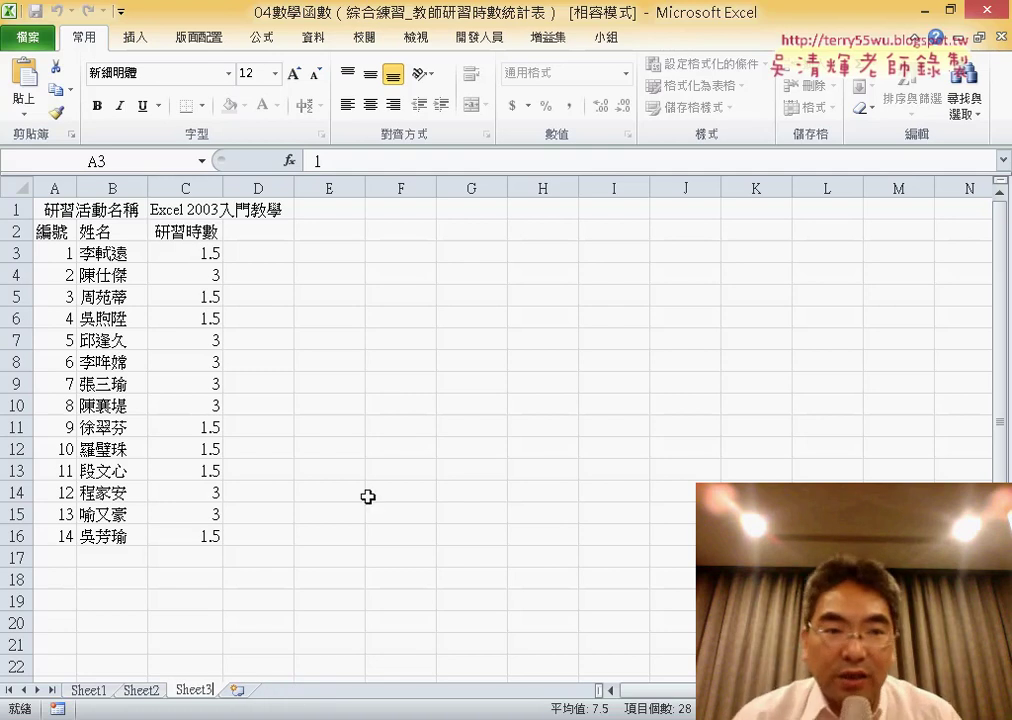
pyautogui.click(206, 209)
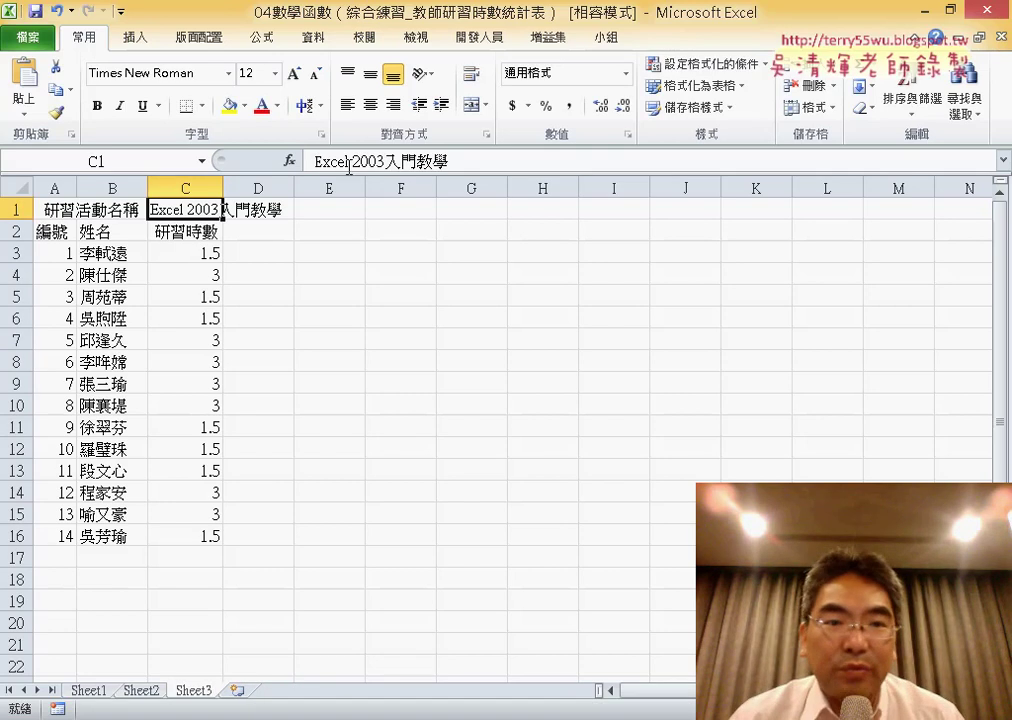
# Replace 入門 with 進階 so C1 reads Excel 2003進階教學.
pyautogui.doubleClick(401, 161)
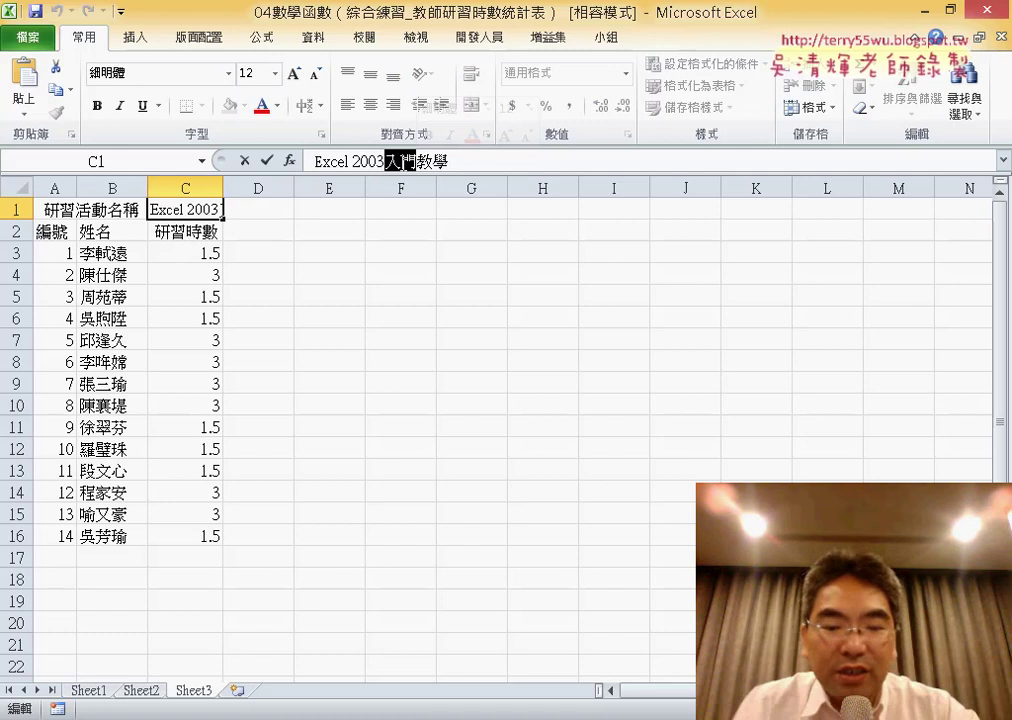
pyautogui.write('ㄐ一ㄣ')
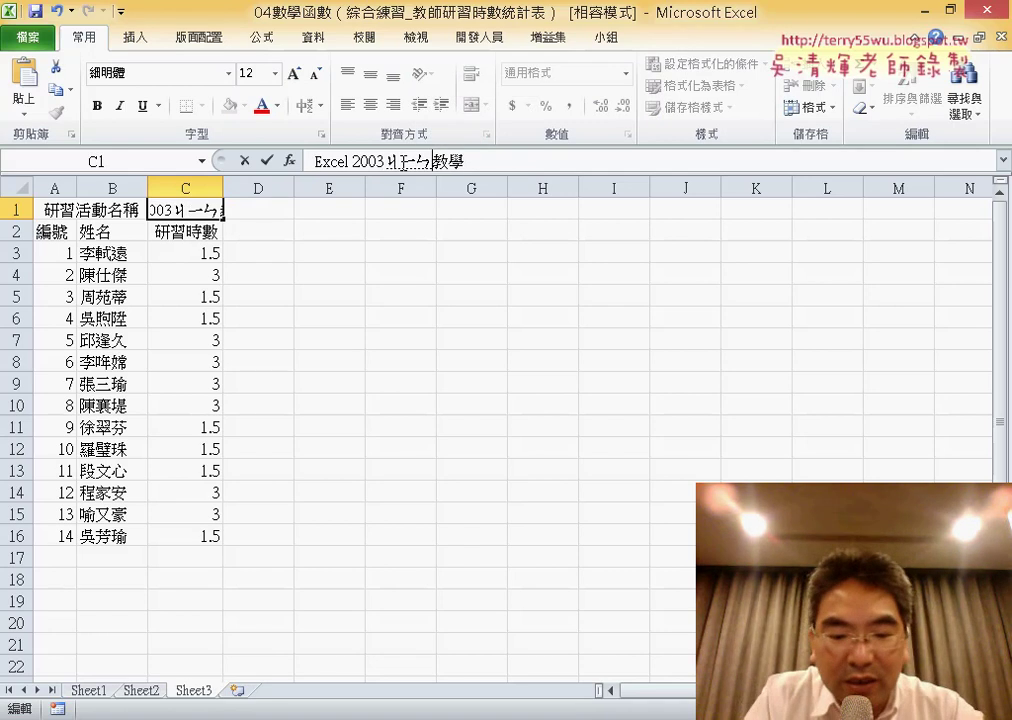
pyautogui.write('ˋㄐ一ㄝ')
pyautogui.press('Return')
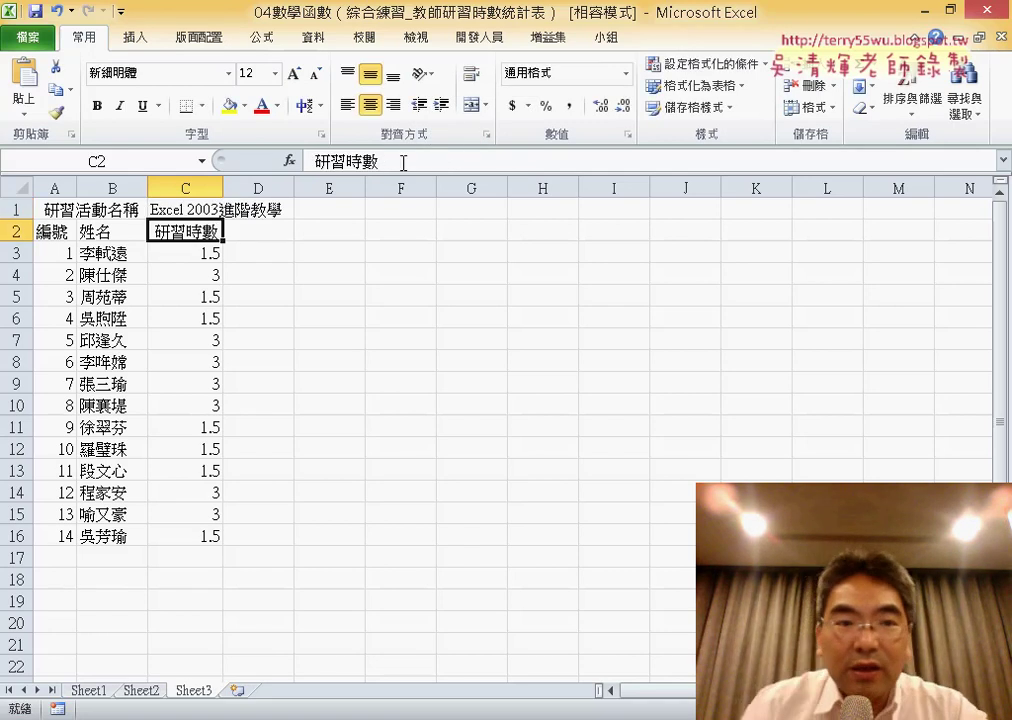
# Delete rows 3 and 16, the first and last staff members.
pyautogui.click(18, 255)
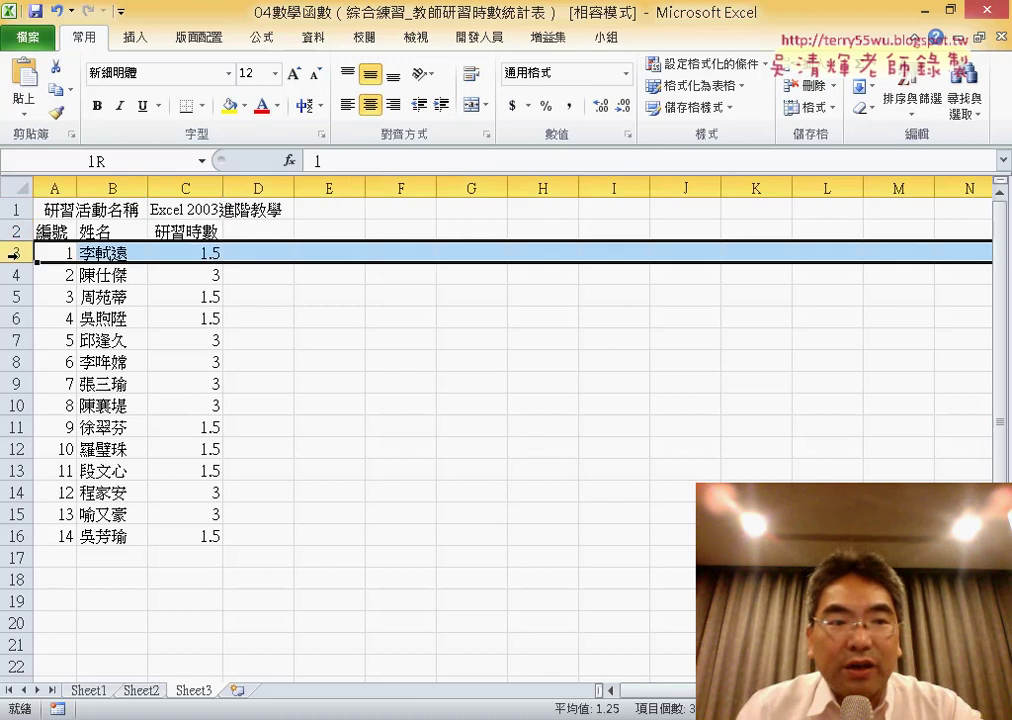
pyautogui.keyDown('ctrl'); pyautogui.click(20, 535); pyautogui.keyUp('ctrl')
pyautogui.rightClick(154, 540)
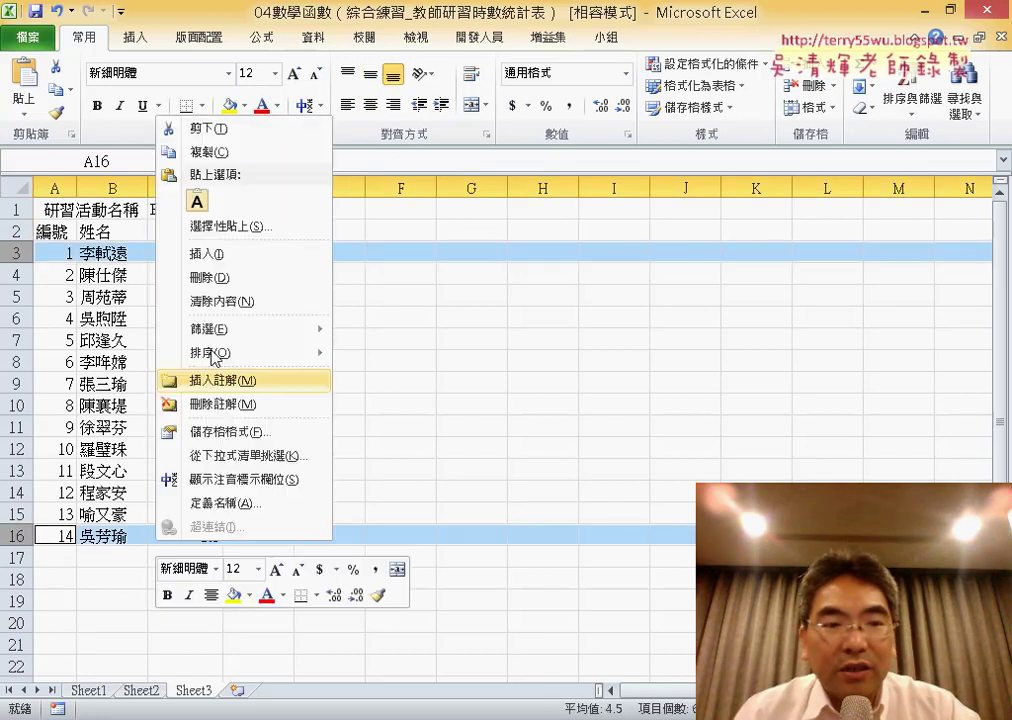
pyautogui.click(210, 276)
# Clear A3:A14 and fill it with a series numbered 1 to 12.
pyautogui.moveTo(70, 254); pyautogui.dragTo(80, 495)
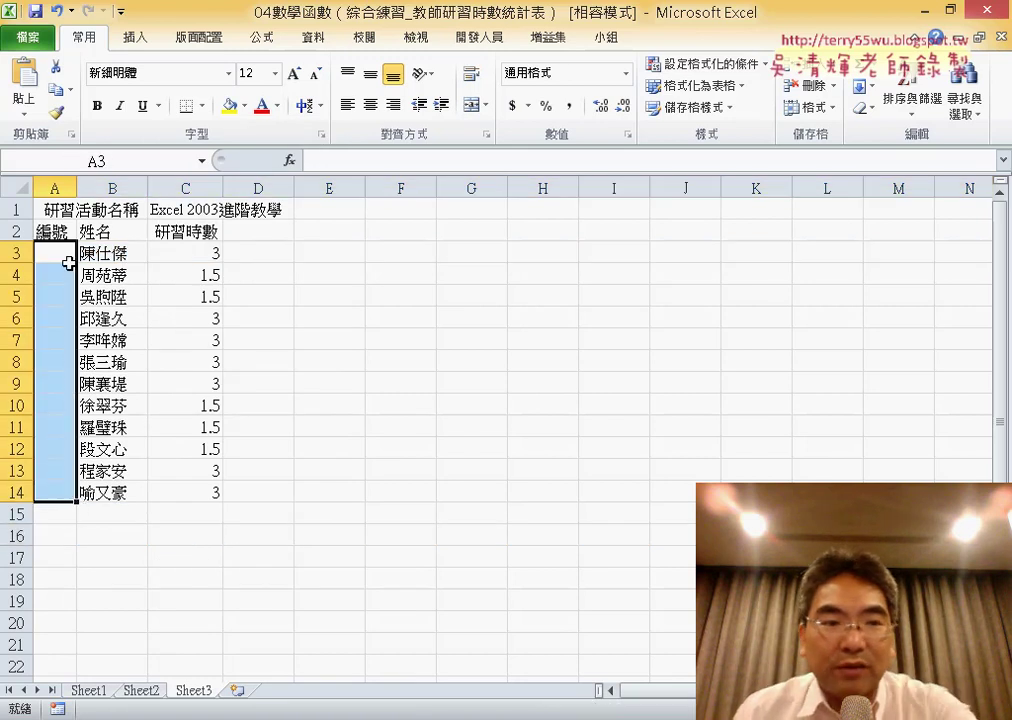
pyautogui.moveTo(76, 500); pyautogui.dragTo(72, 262)
pyautogui.write('•')
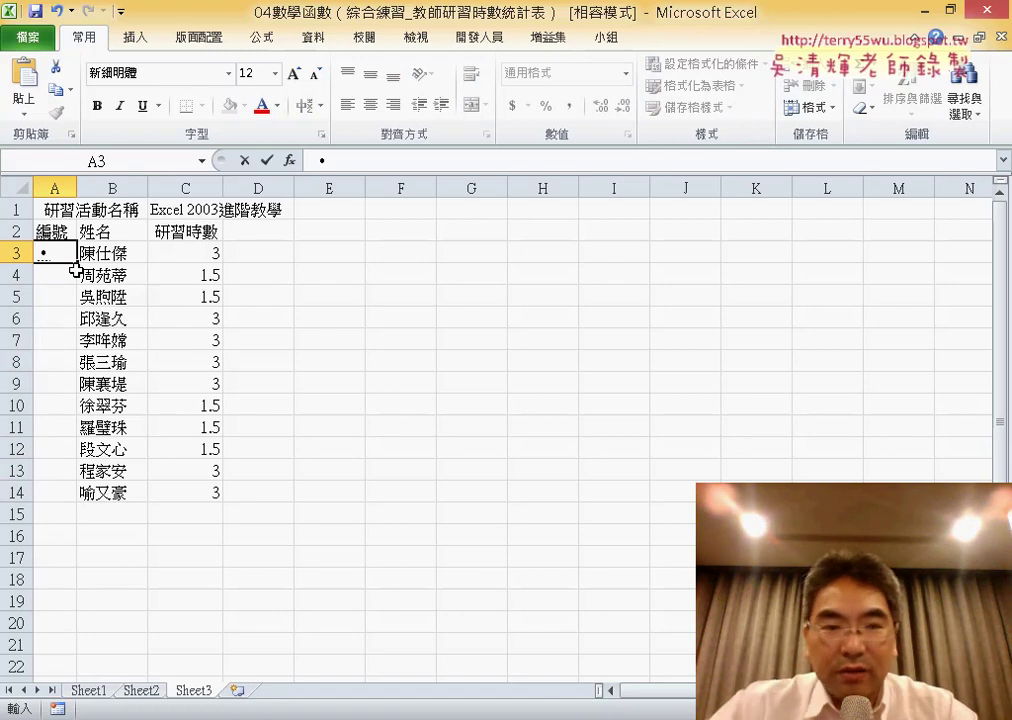
pyautogui.press('BackSpace')
pyautogui.write('1')
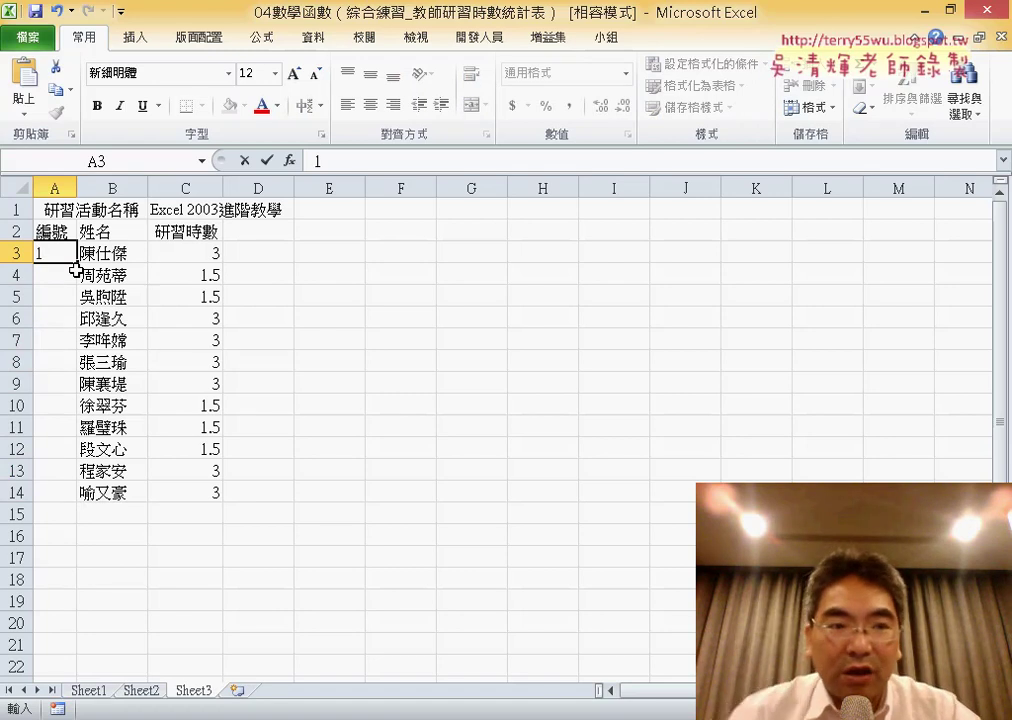
pyautogui.keyDown('ctrl'); pyautogui.moveTo(75, 265); pyautogui.dragTo(78, 504); pyautogui.keyUp('ctrl')
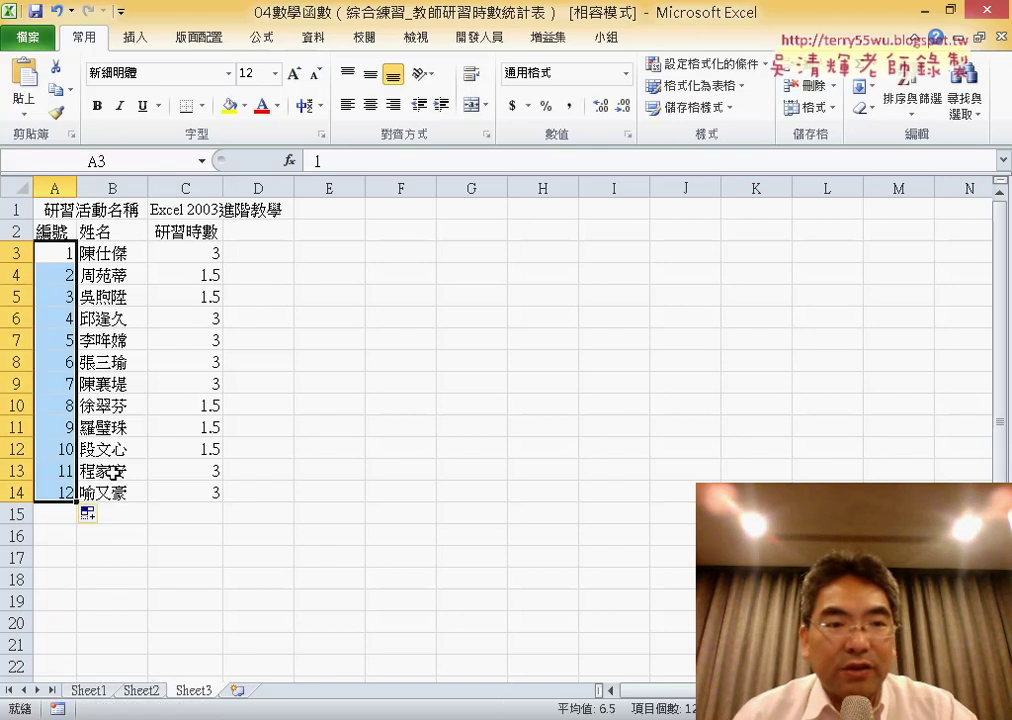
pyautogui.moveTo(199, 255); pyautogui.dragTo(202, 498)
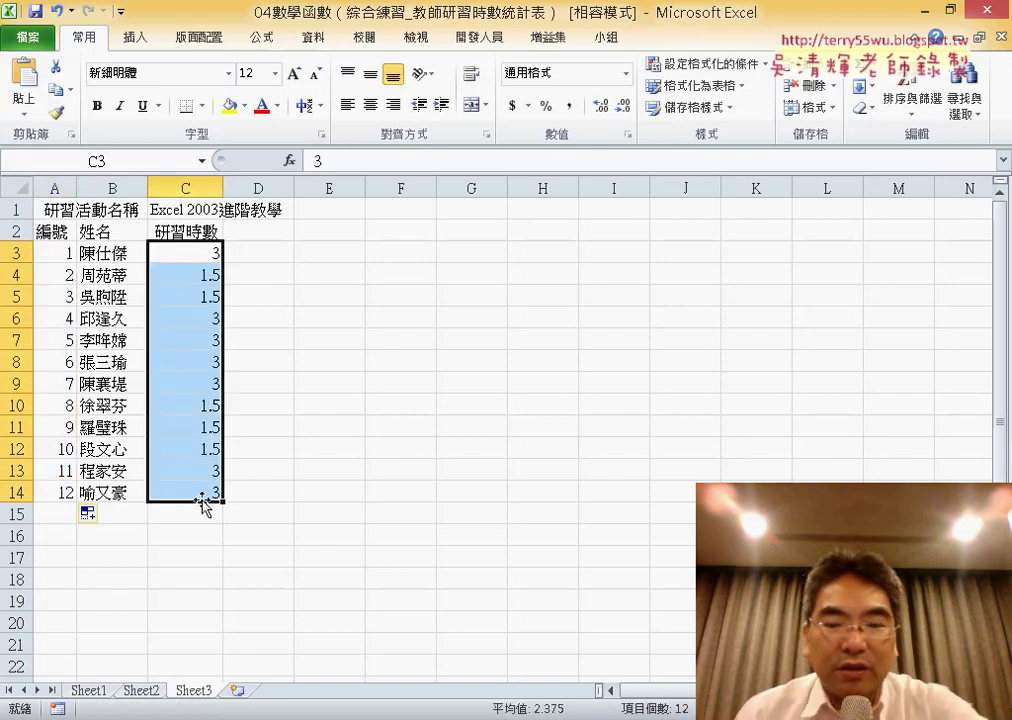
# Replace the old hours in C3:C14 with 2 for every teacher.
pyautogui.press('Delete')
pyautogui.click(196, 251)
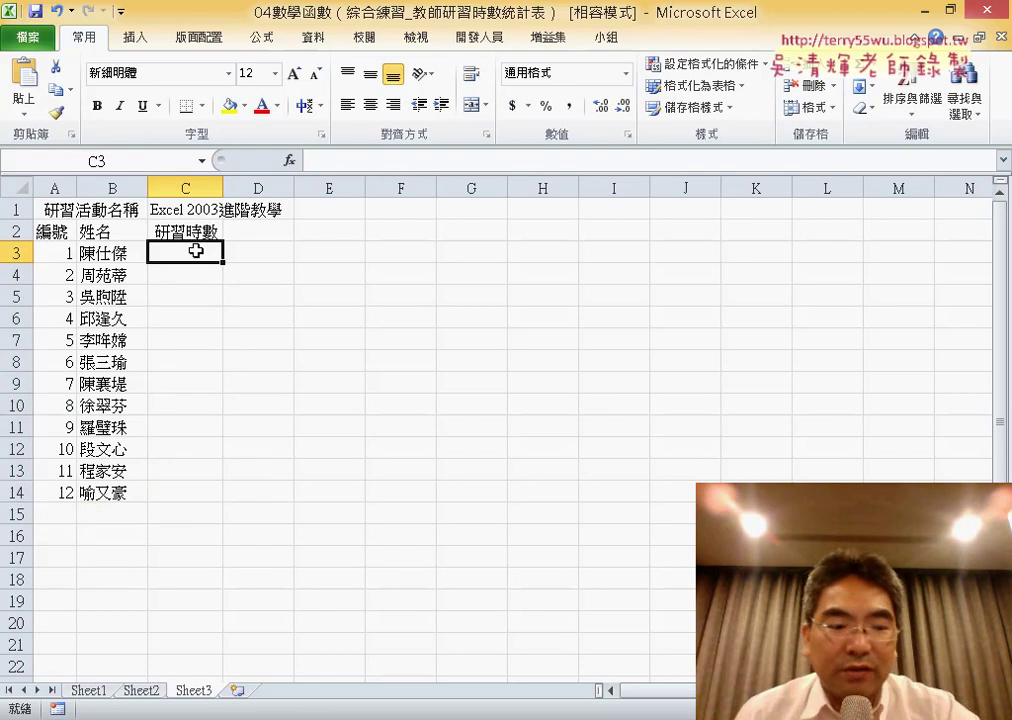
pyautogui.write('2')
pyautogui.moveTo(225, 265); pyautogui.dragTo(221, 499)
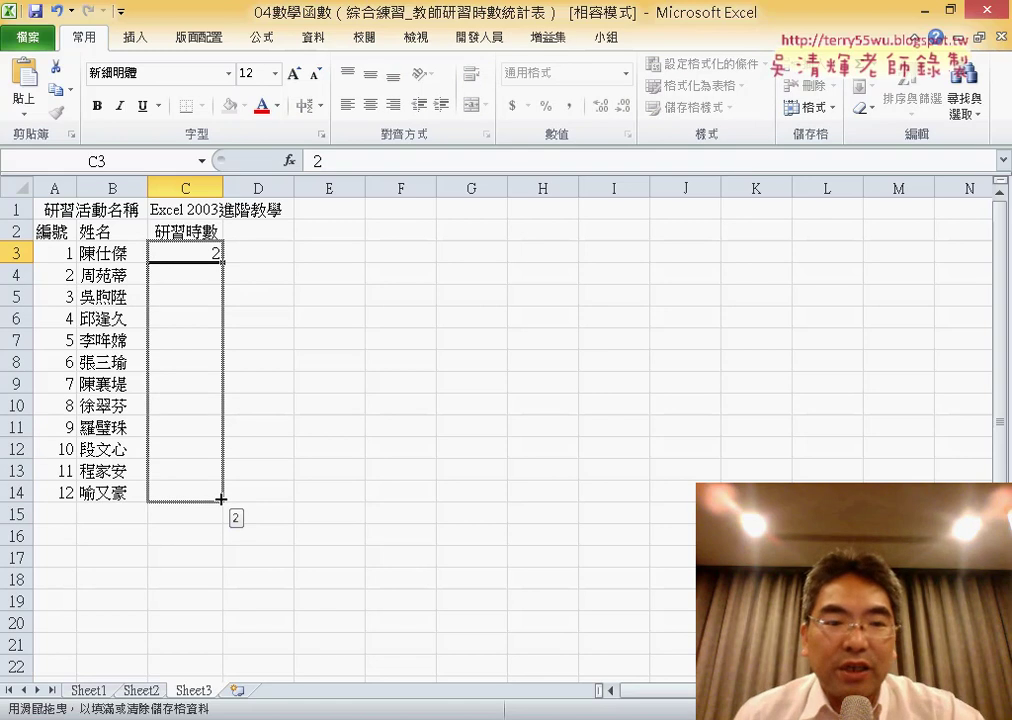
pyautogui.moveTo(221, 499); pyautogui.dragTo(222, 496)
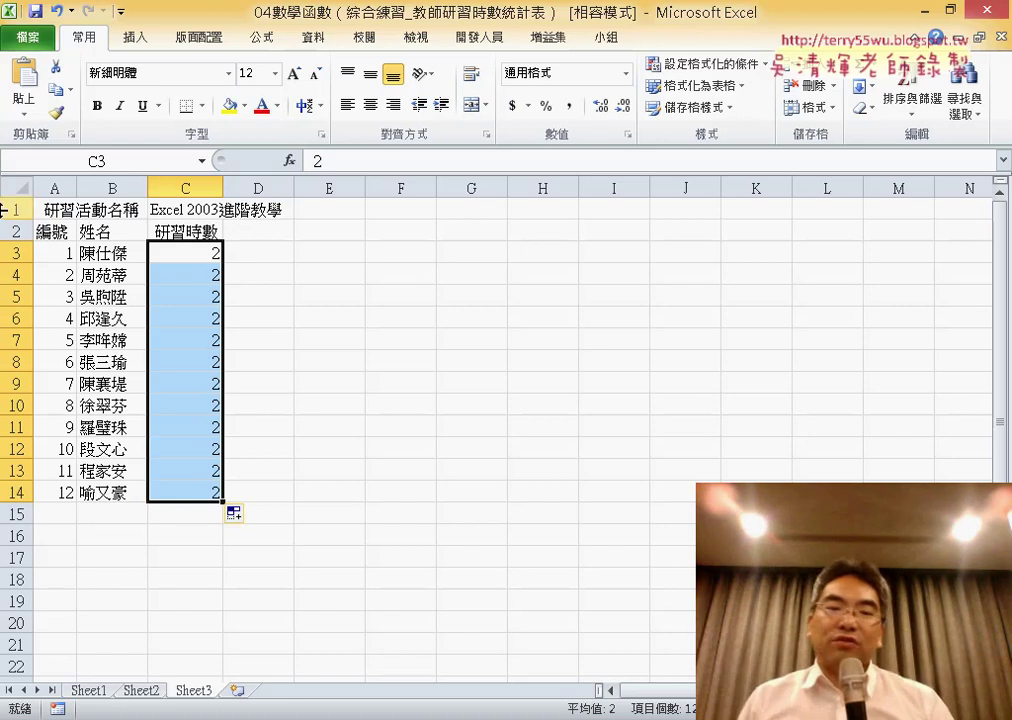
# Compare the tables on Sheet1, Sheet2 and Sheet3.
pyautogui.click(88, 694)
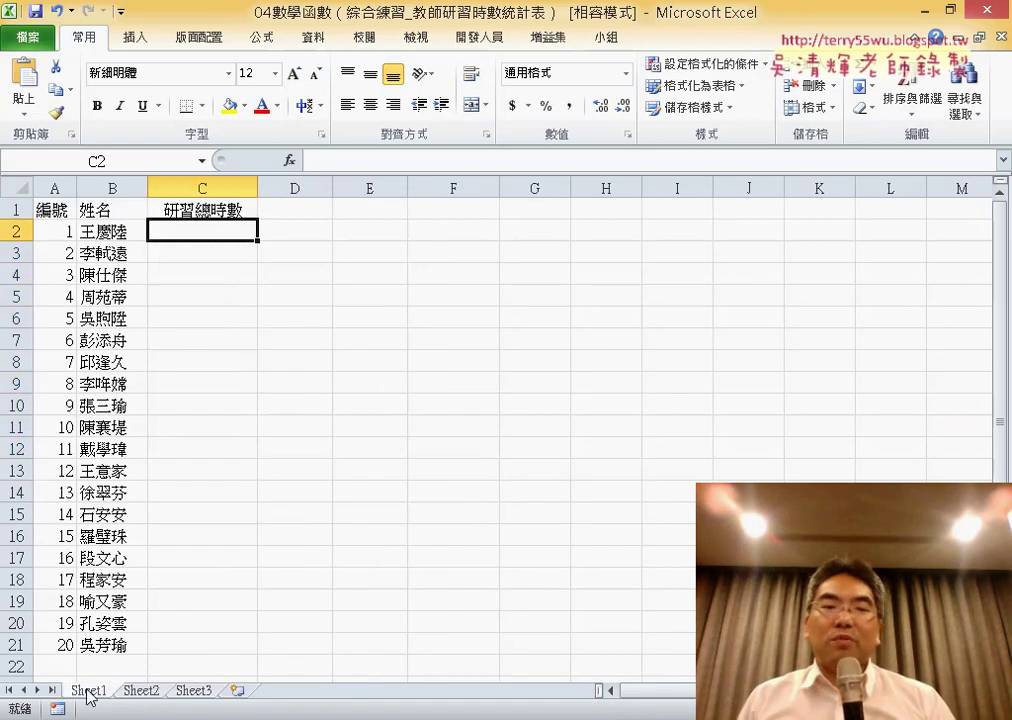
pyautogui.click(138, 694)
pyautogui.click(183, 694)
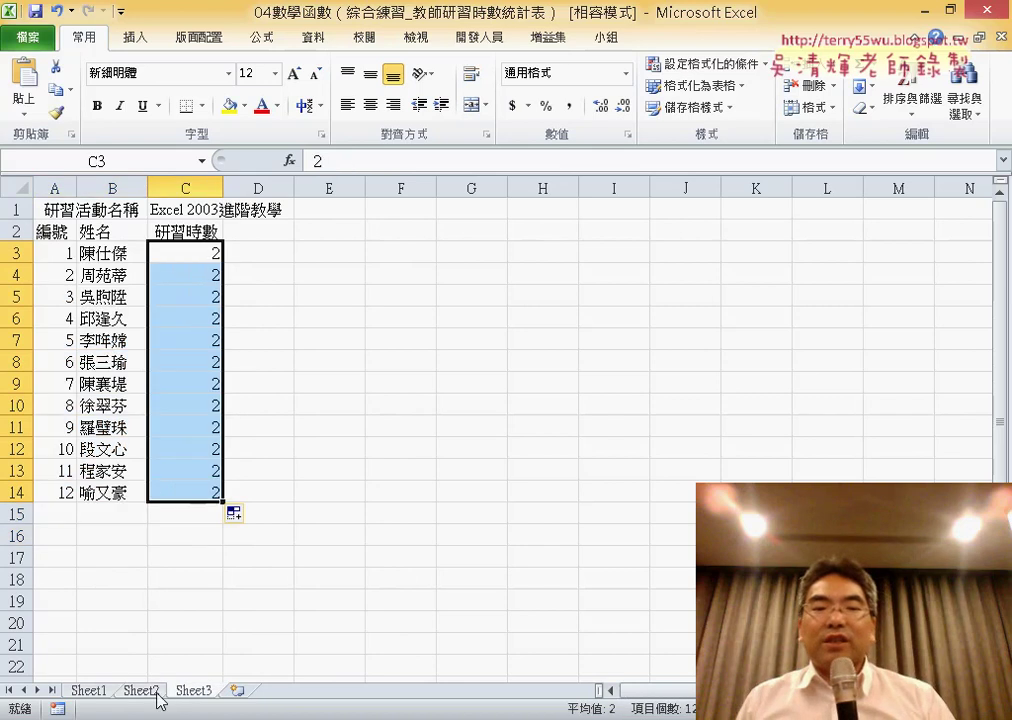
pyautogui.click(90, 694)
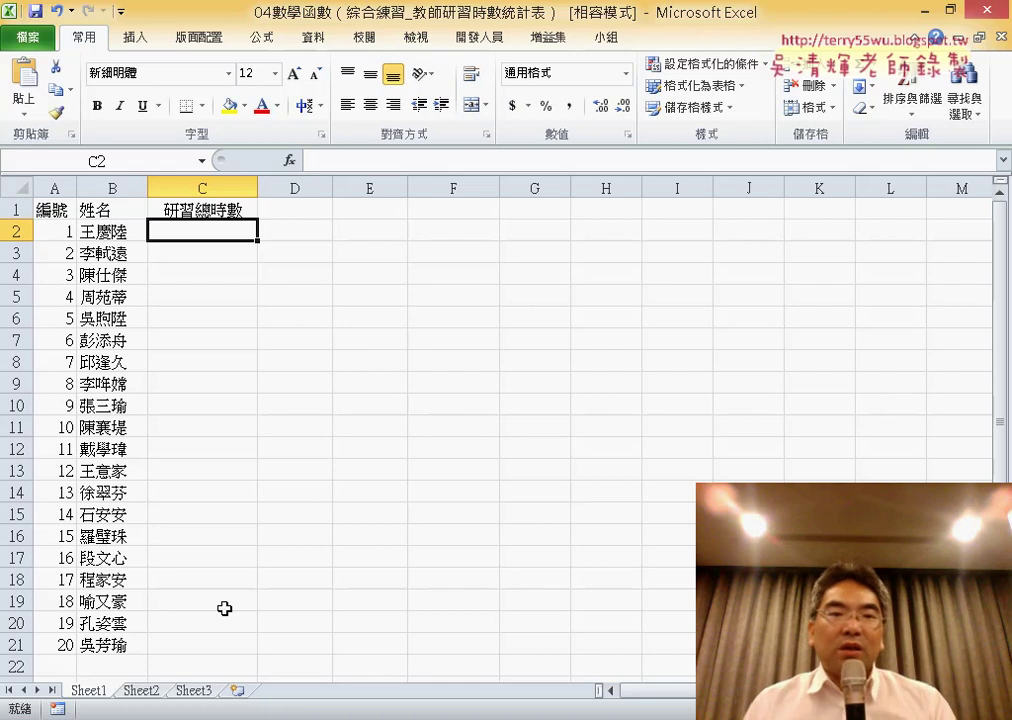
pyautogui.click(145, 692)
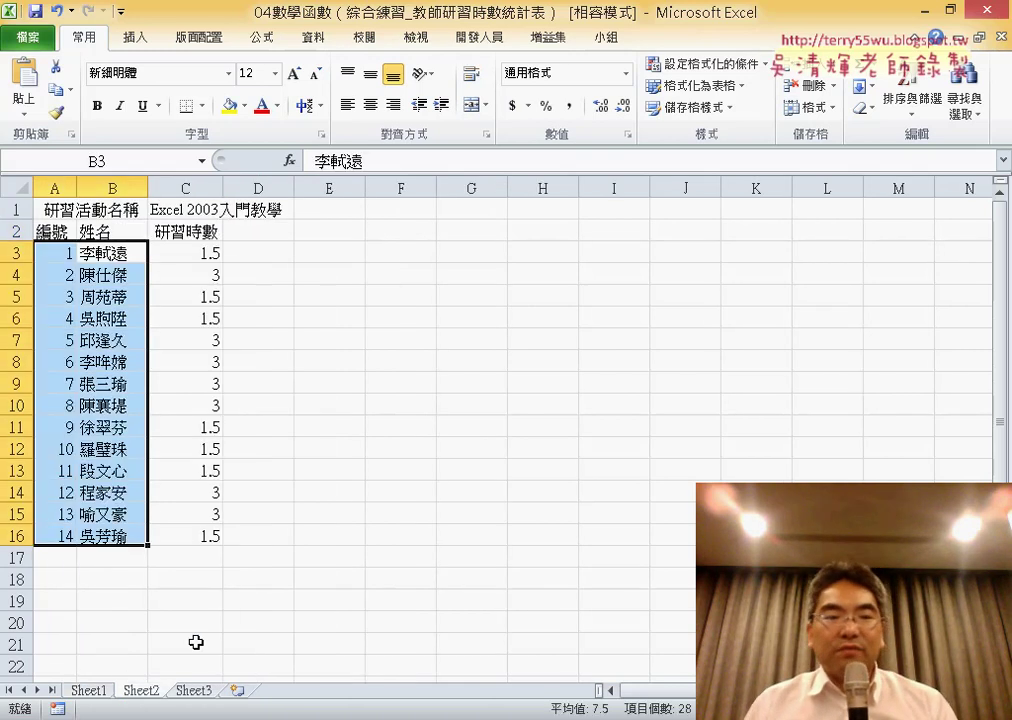
pyautogui.click(200, 692)
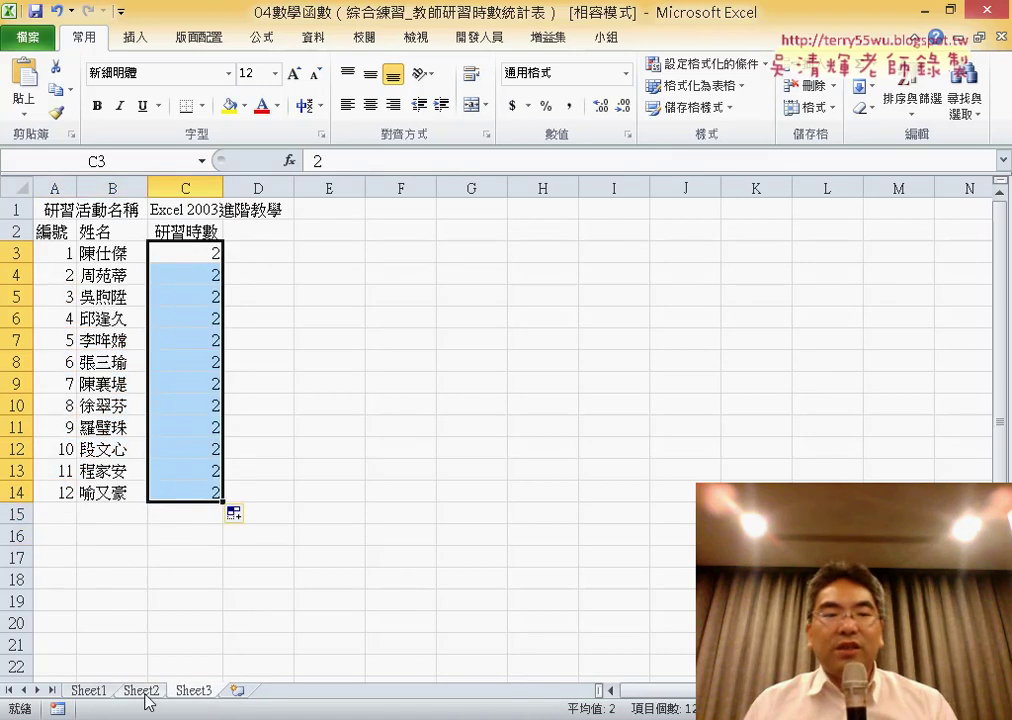
pyautogui.click(143, 692)
pyautogui.click(195, 693)
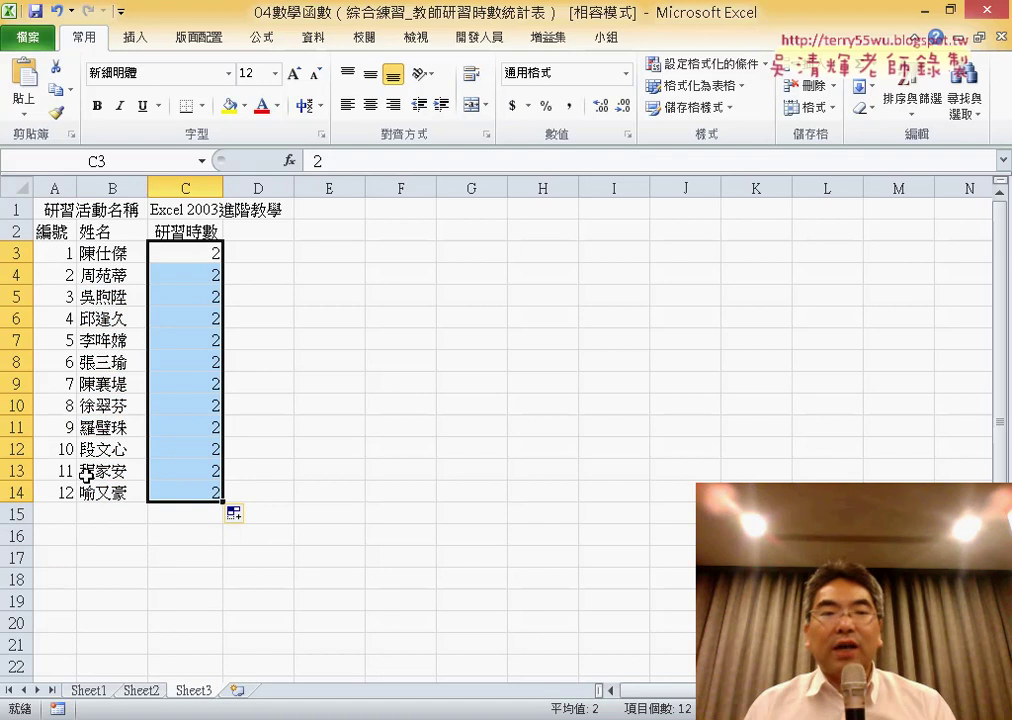
# Highlight Sheet3's renumbered IDs A3:A14 and hours C3:C14, then return to Sheet1.
pyautogui.moveTo(68, 253); pyautogui.dragTo(67, 491)
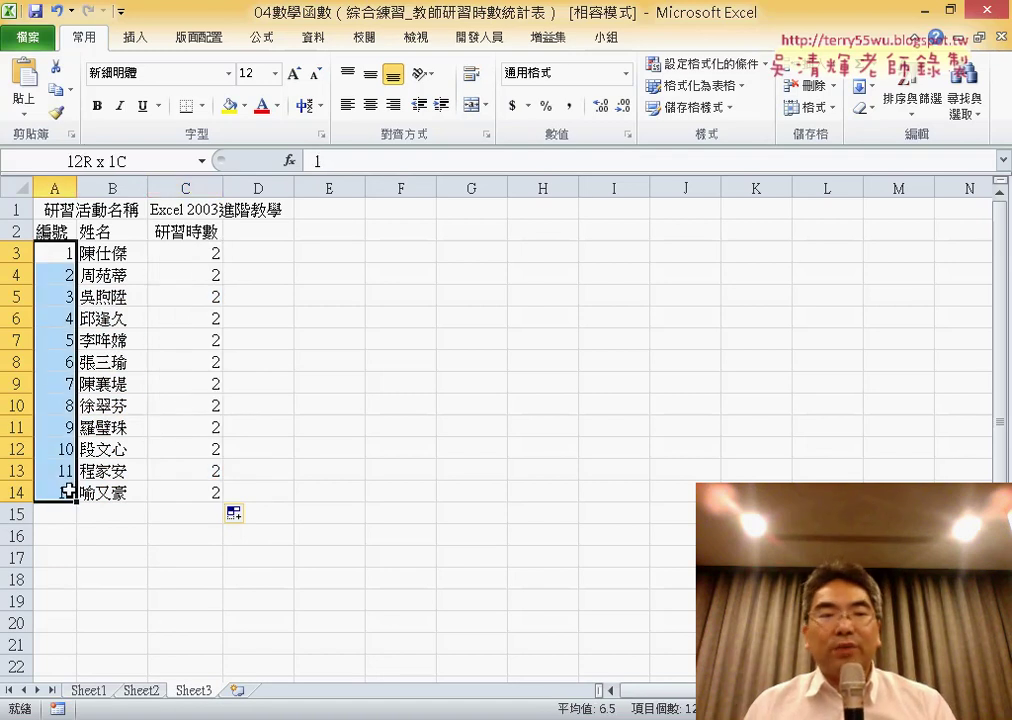
pyautogui.moveTo(206, 253); pyautogui.dragTo(200, 486)
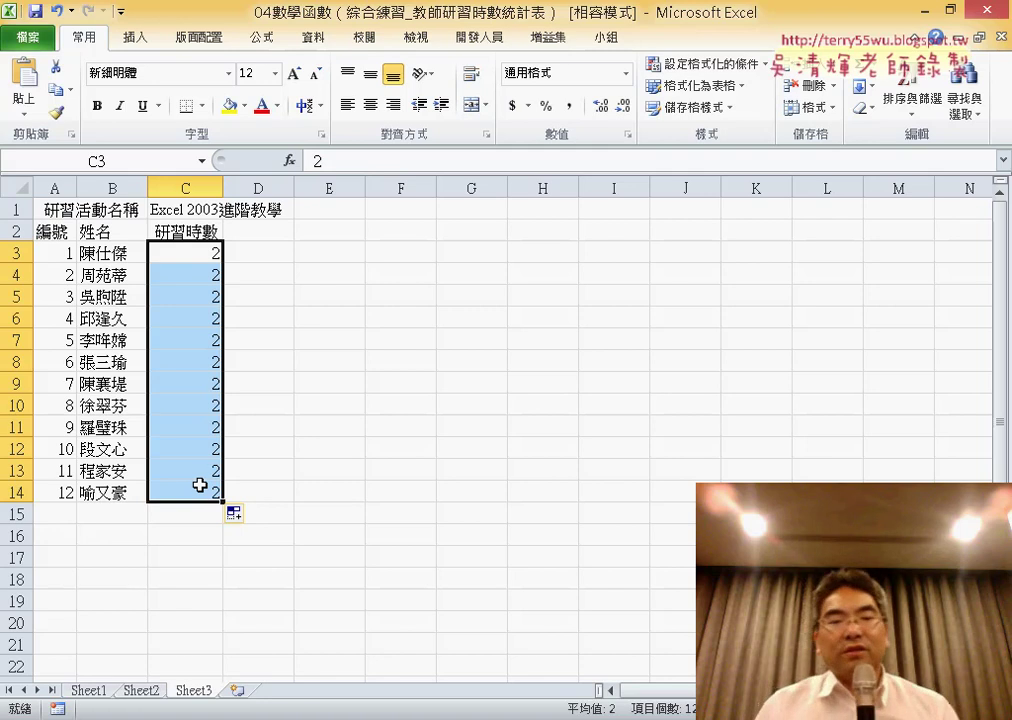
pyautogui.click(87, 692)
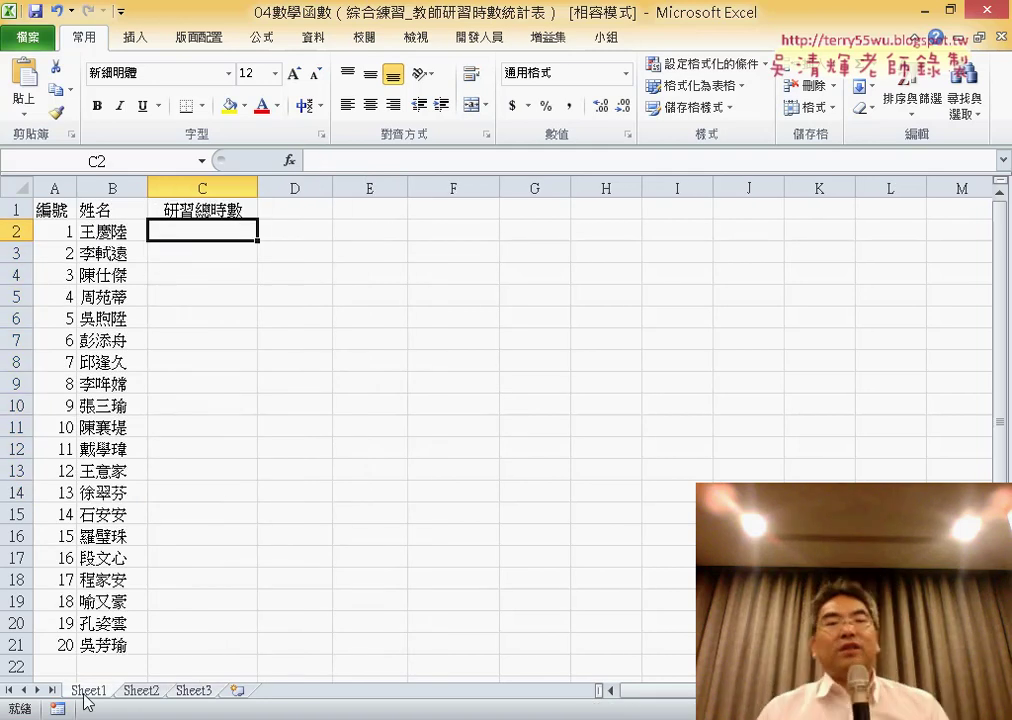